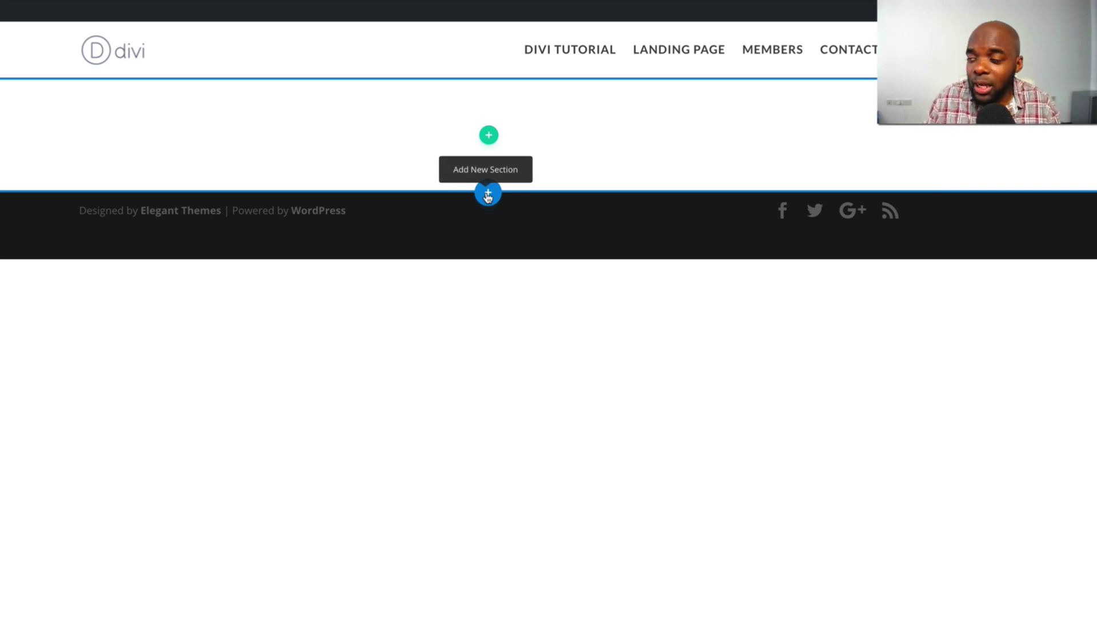
# Add a fullwidth section below the existing section with a Fullwidth Header module in it, and save the module
pyautogui.click(487, 195)
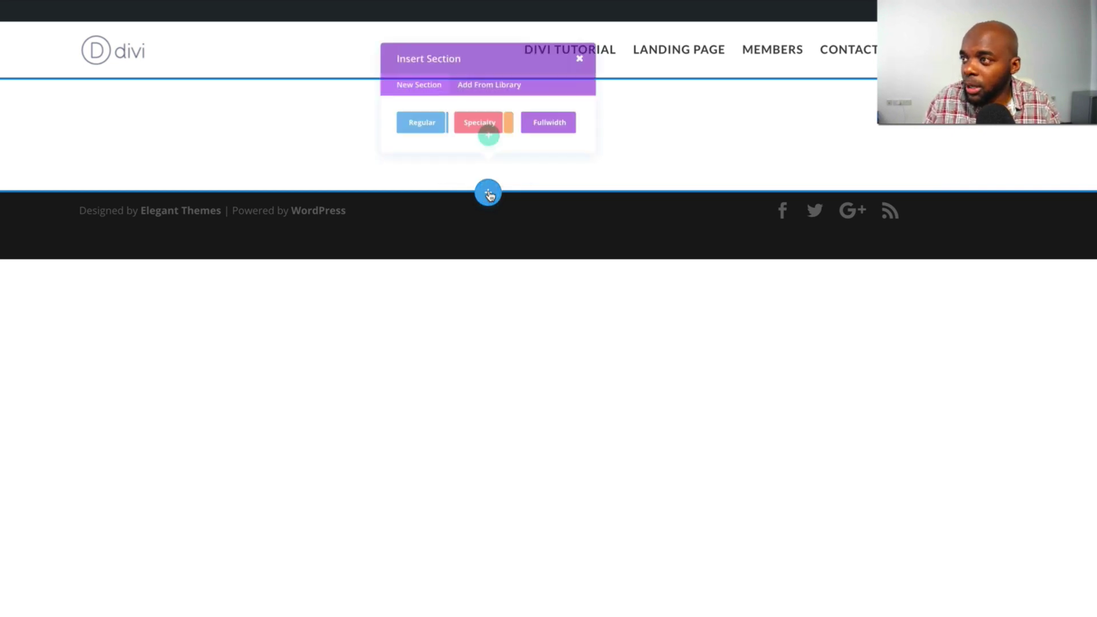
pyautogui.click(581, 148)
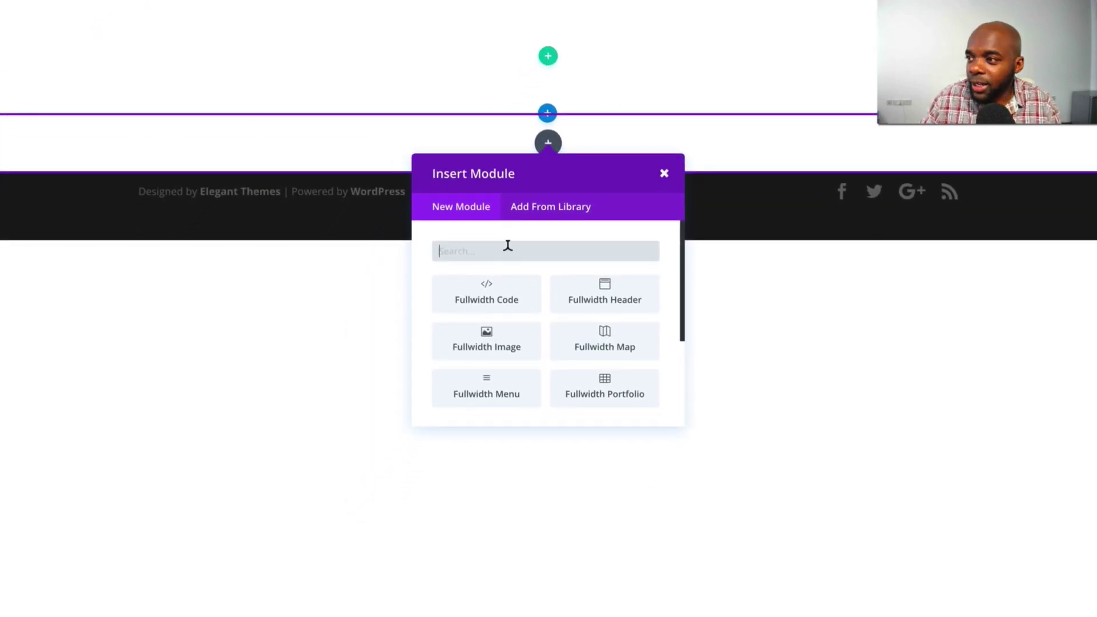
pyautogui.click(612, 295)
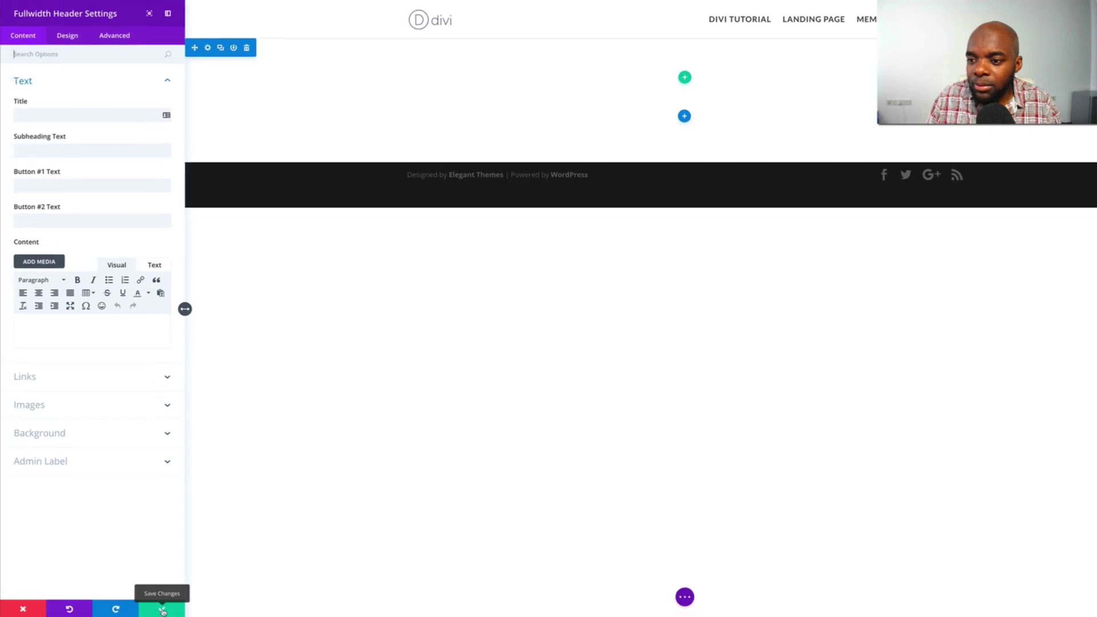
pyautogui.click(162, 609)
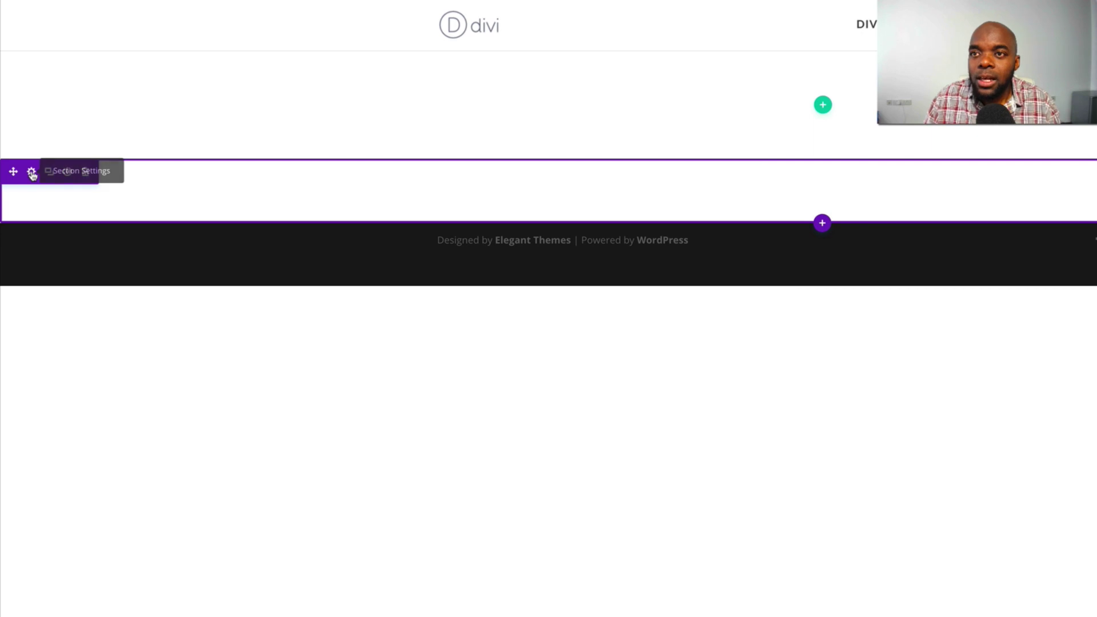
# Set the hero-image hiker photo from the media library as the fullwidth section's background image and save the section
pyautogui.click(32, 174)
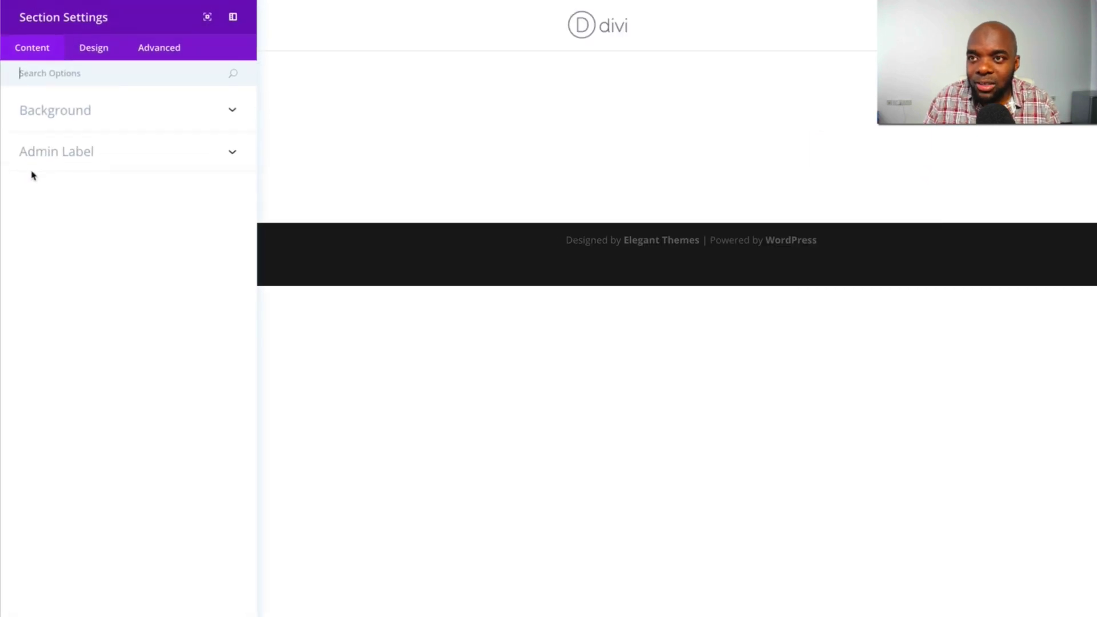
pyautogui.click(59, 110)
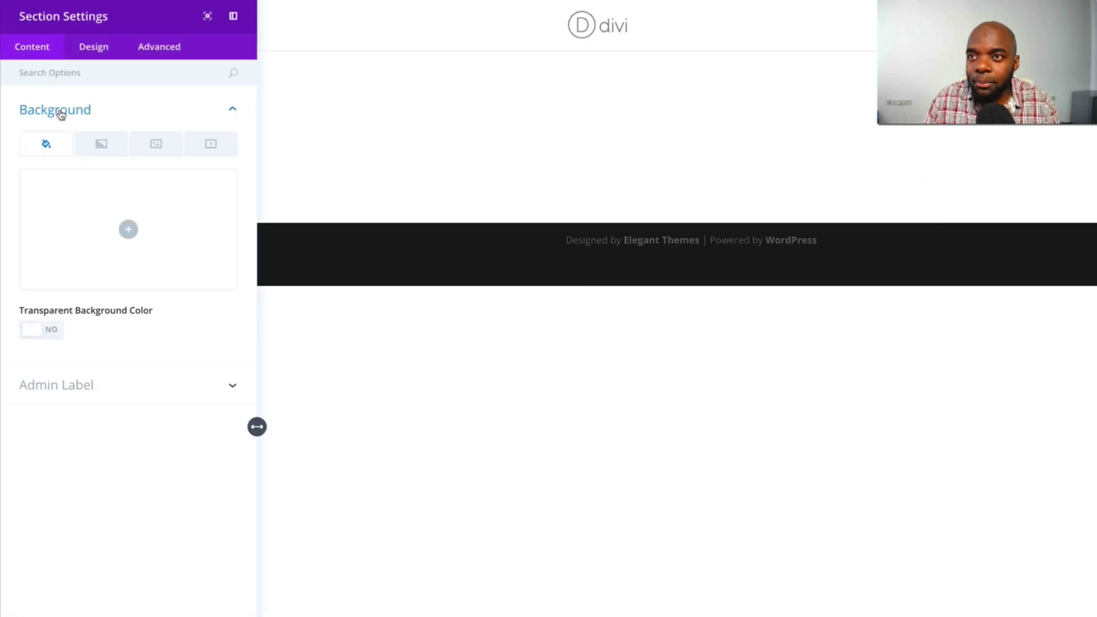
pyautogui.click(161, 148)
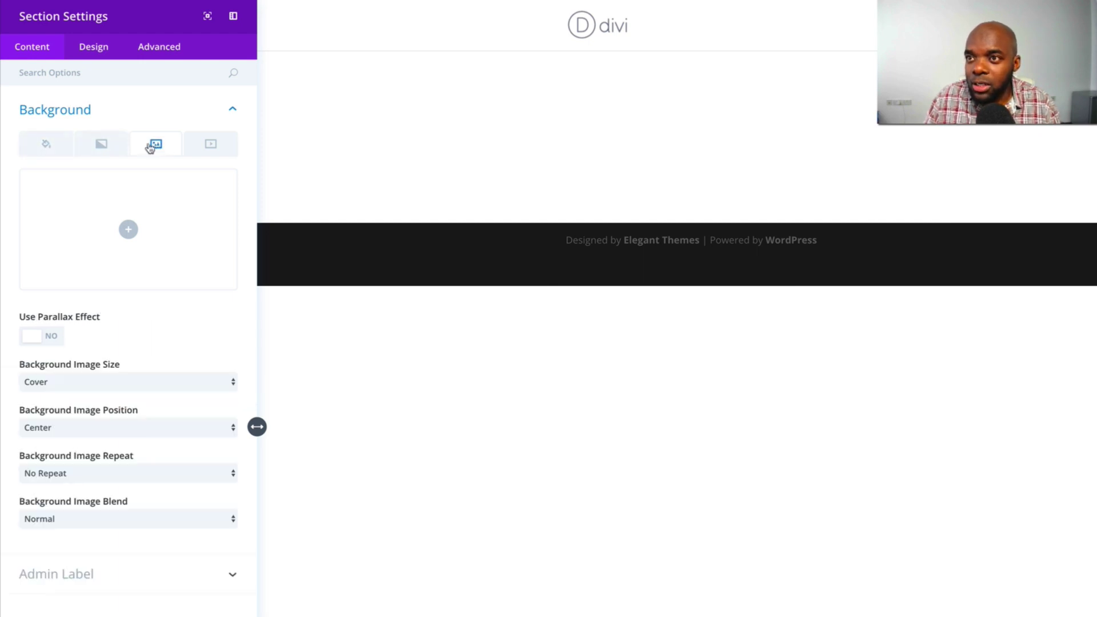
pyautogui.click(127, 229)
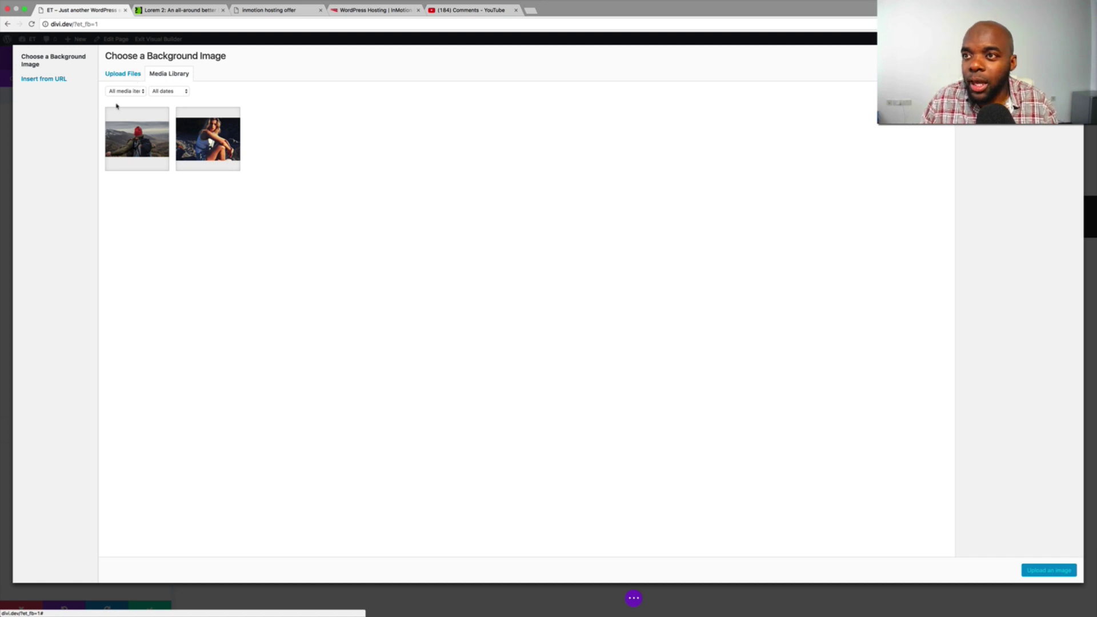
pyautogui.click(138, 144)
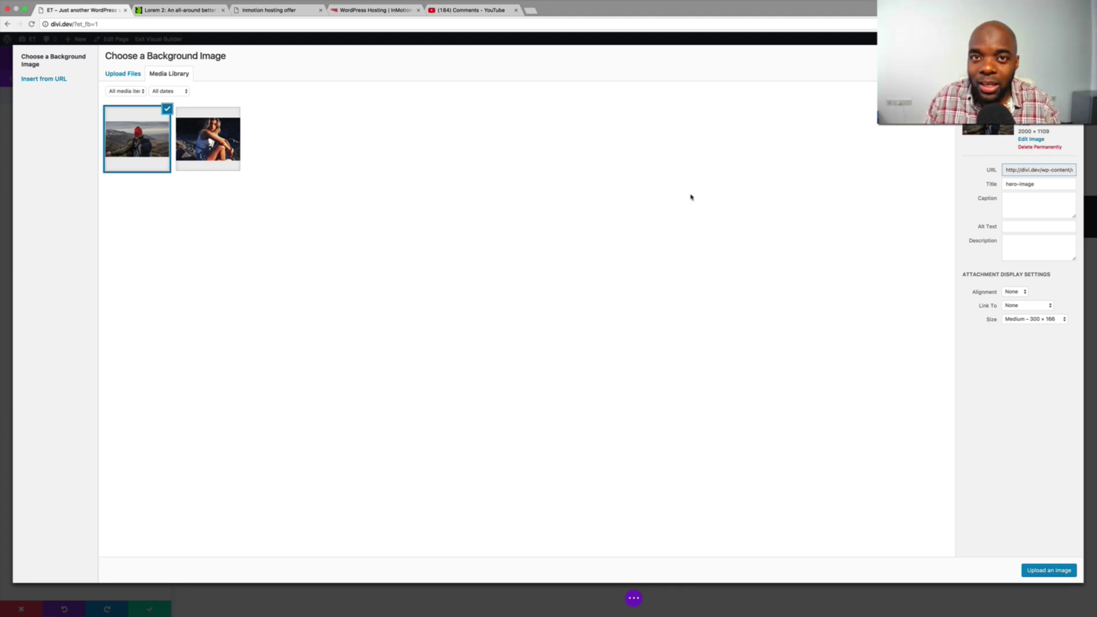
pyautogui.click(1048, 570)
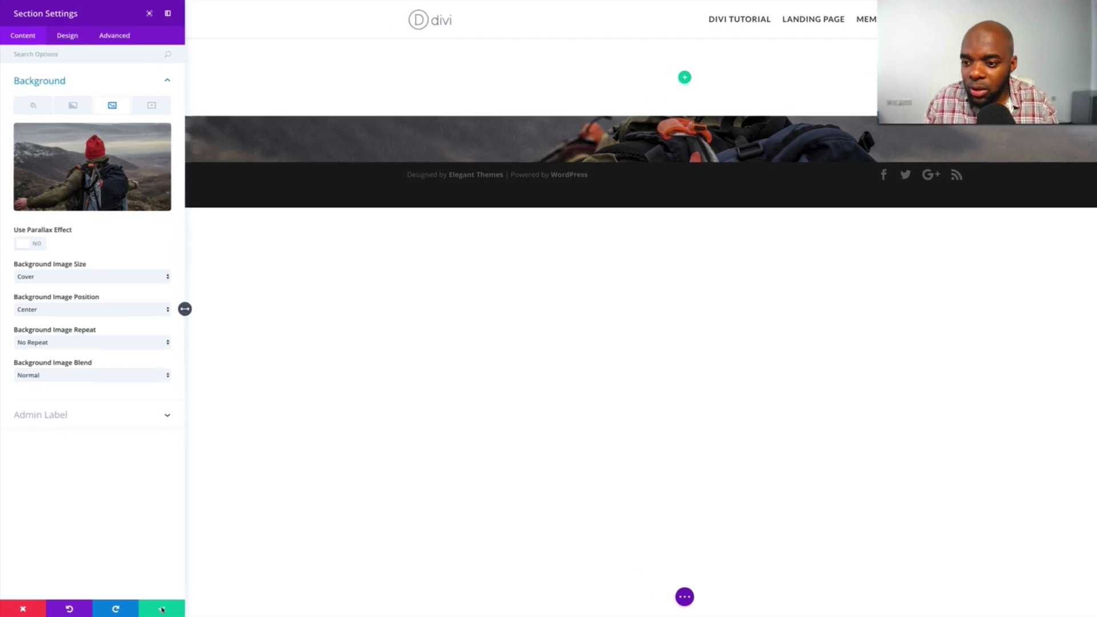
pyautogui.click(163, 608)
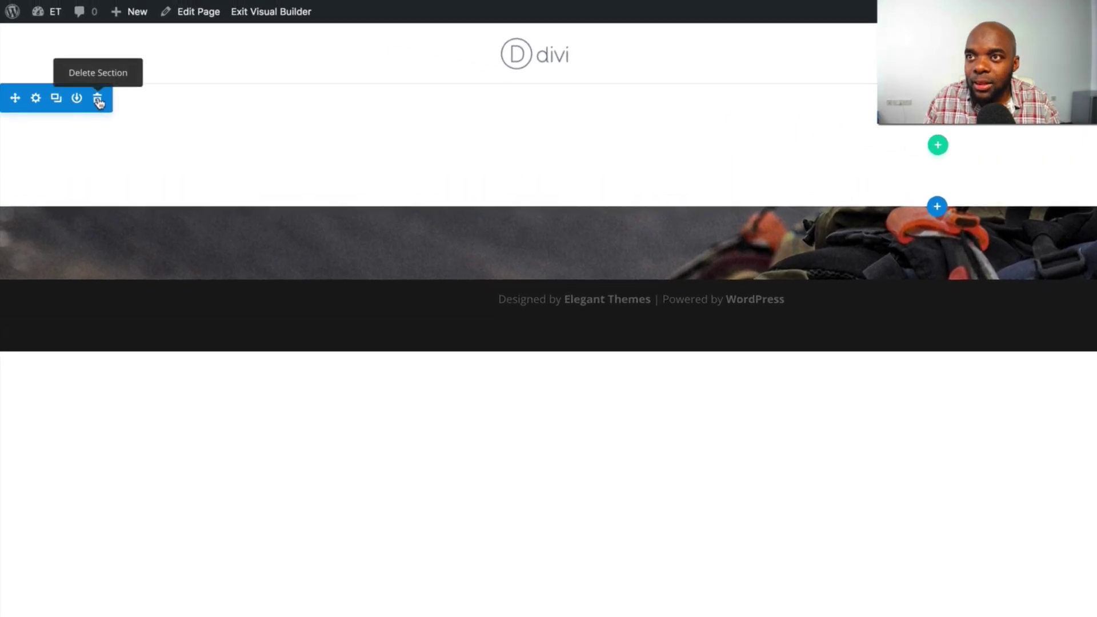
# Delete the empty regular section above the fullwidth section
pyautogui.click(98, 102)
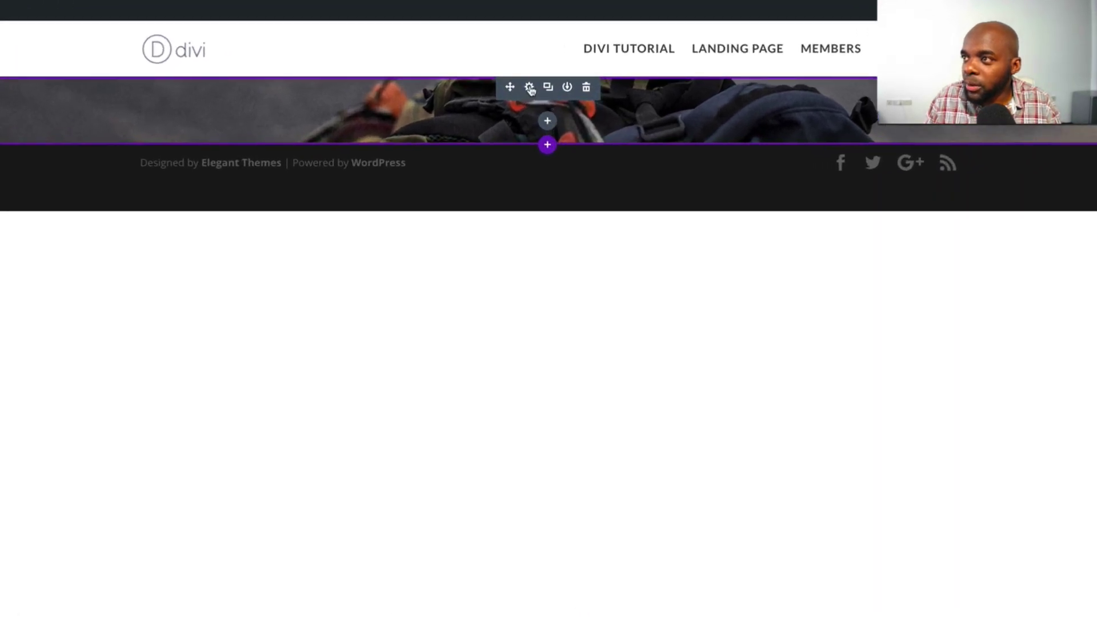
# Make the fullwidth header fullscreen in its layout settings, look through its empty text options, and save the module
pyautogui.click(530, 87)
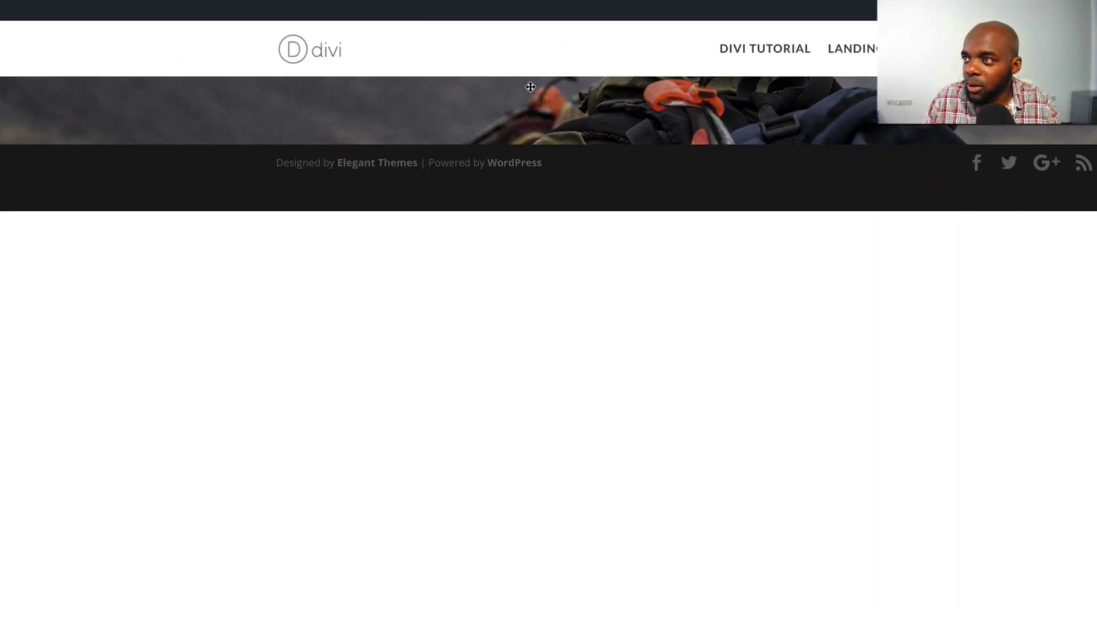
pyautogui.click(0, 57)
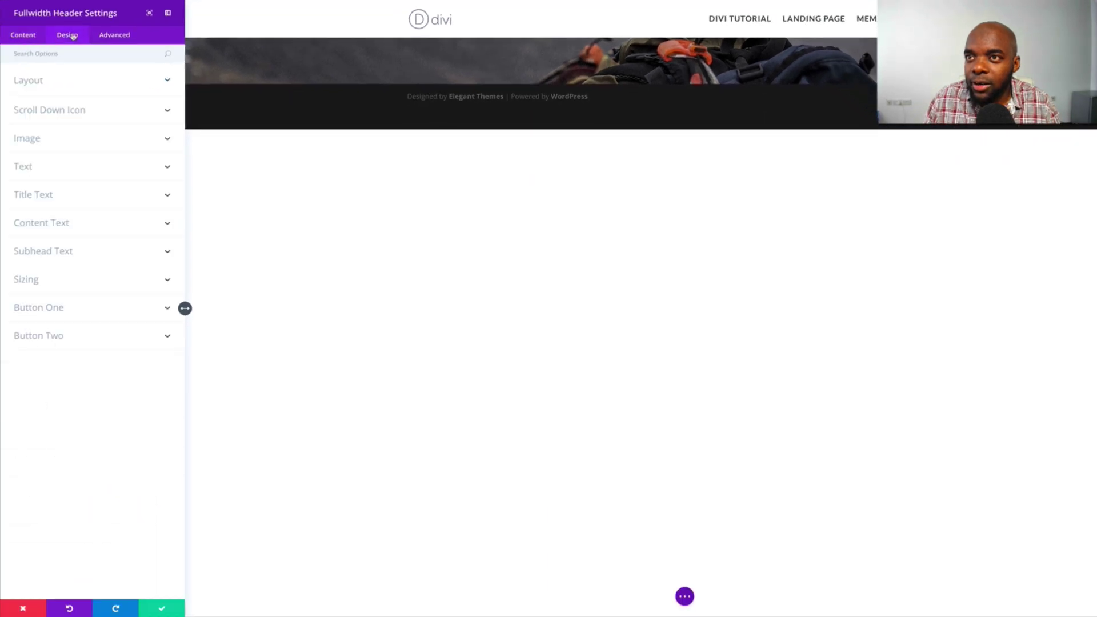
pyautogui.click(34, 84)
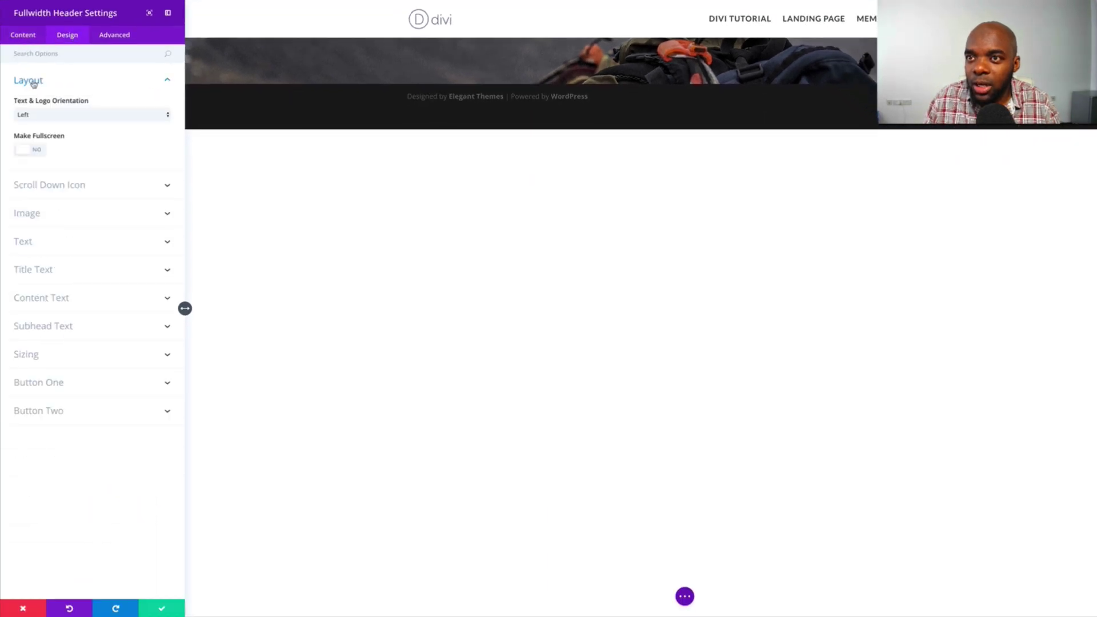
pyautogui.click(39, 151)
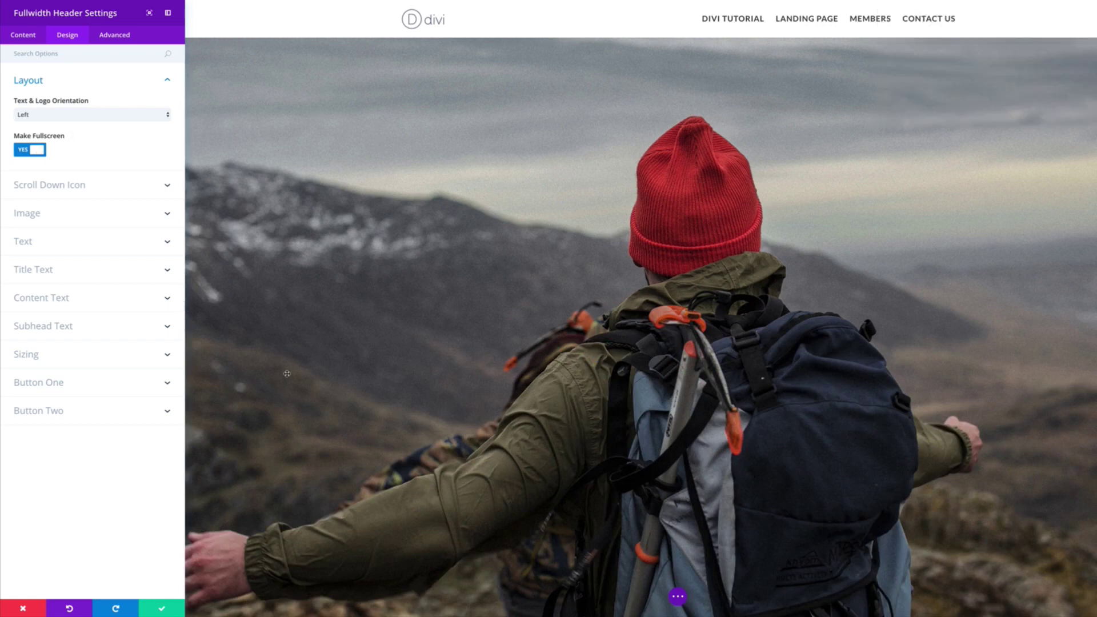
pyautogui.click(32, 33)
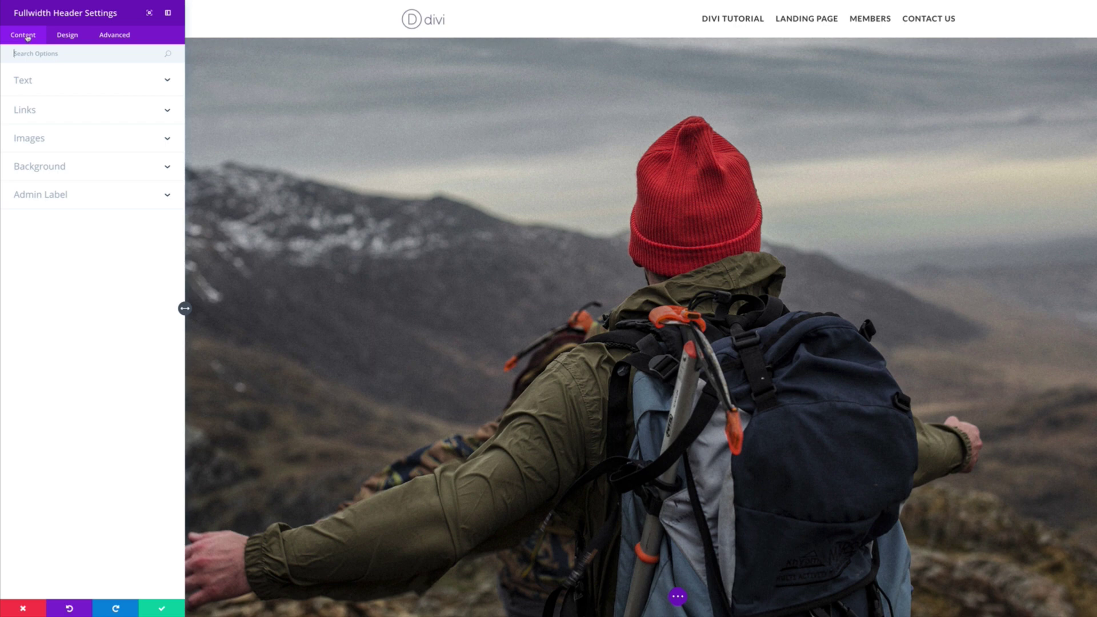
pyautogui.click(28, 83)
pyautogui.click(32, 112)
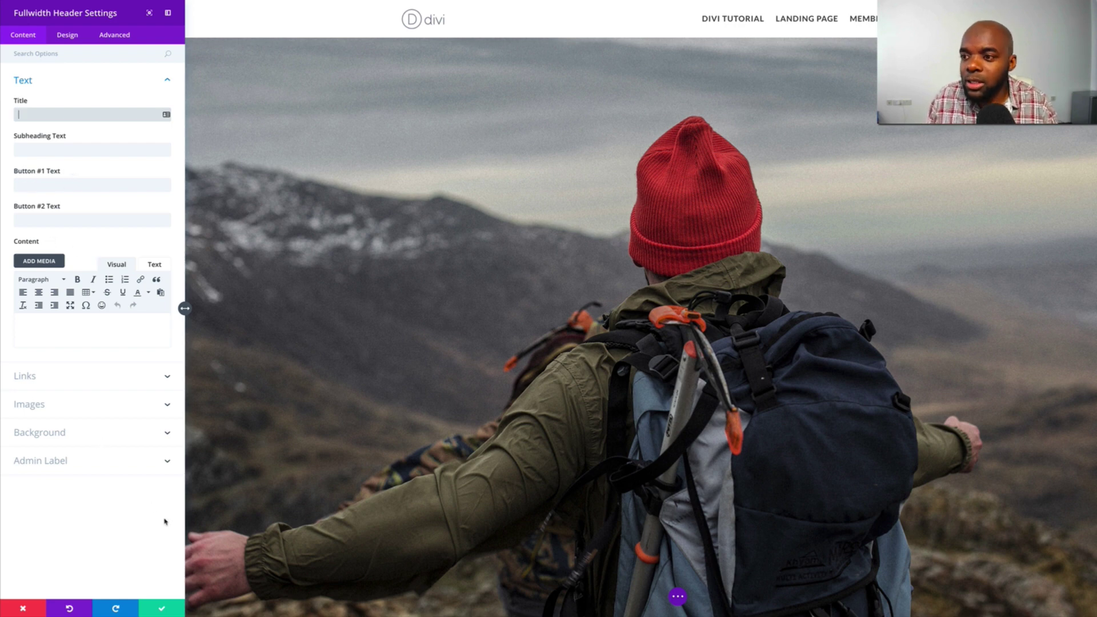
pyautogui.click(162, 609)
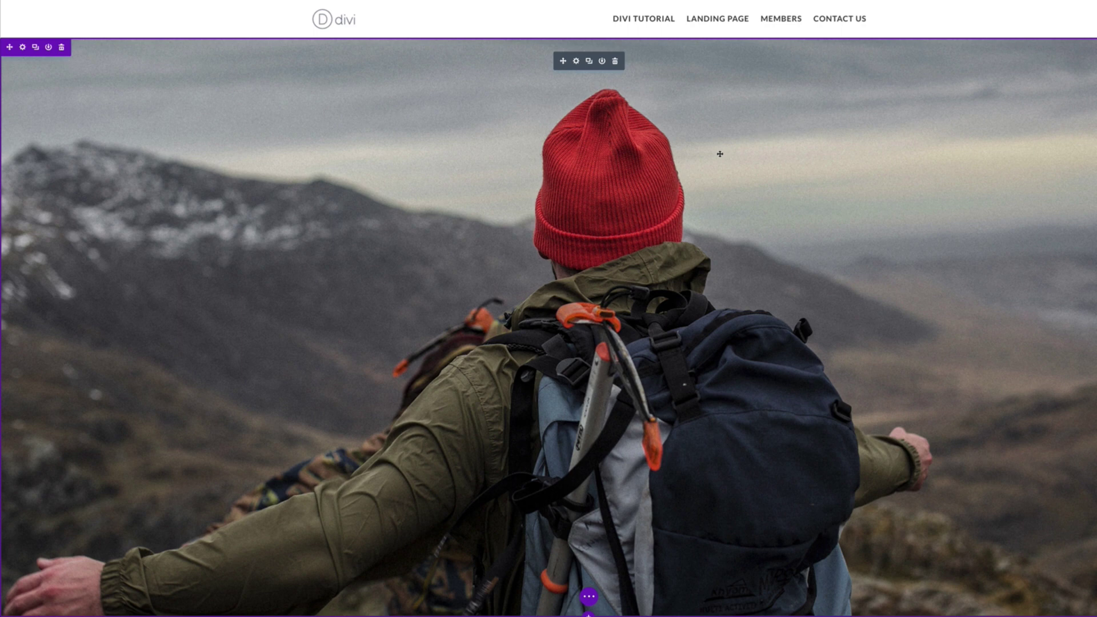
# Check the page outside the visual builder and open the Primary Menu Bar settings in the theme customizer
pyautogui.press('t')
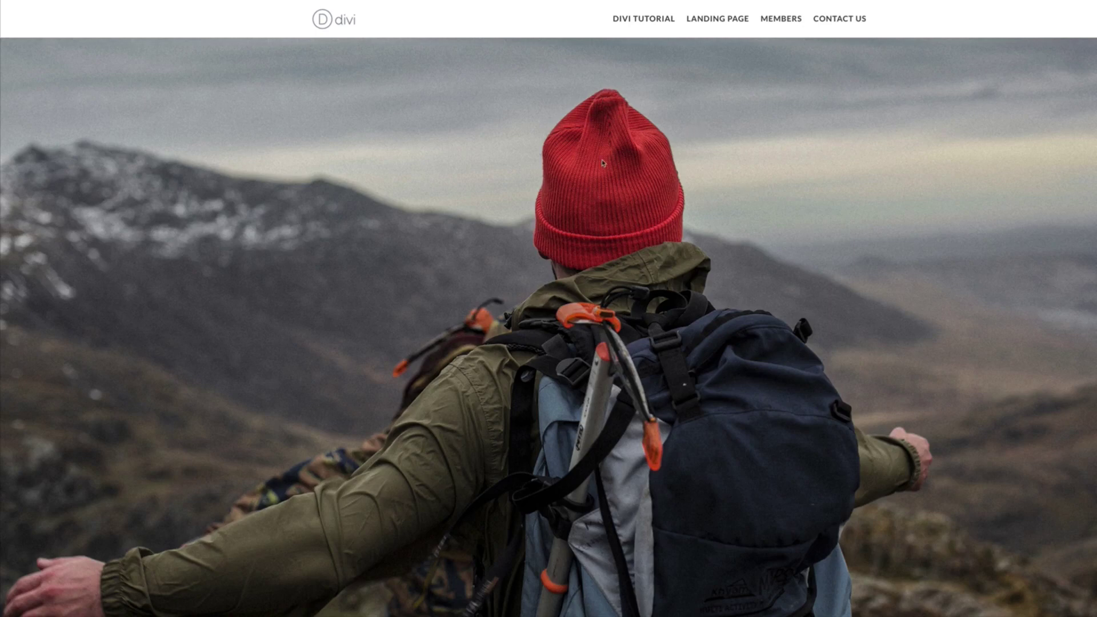
pyautogui.scroll(-1, 603, 163)
pyautogui.scroll(1, 670, 179)
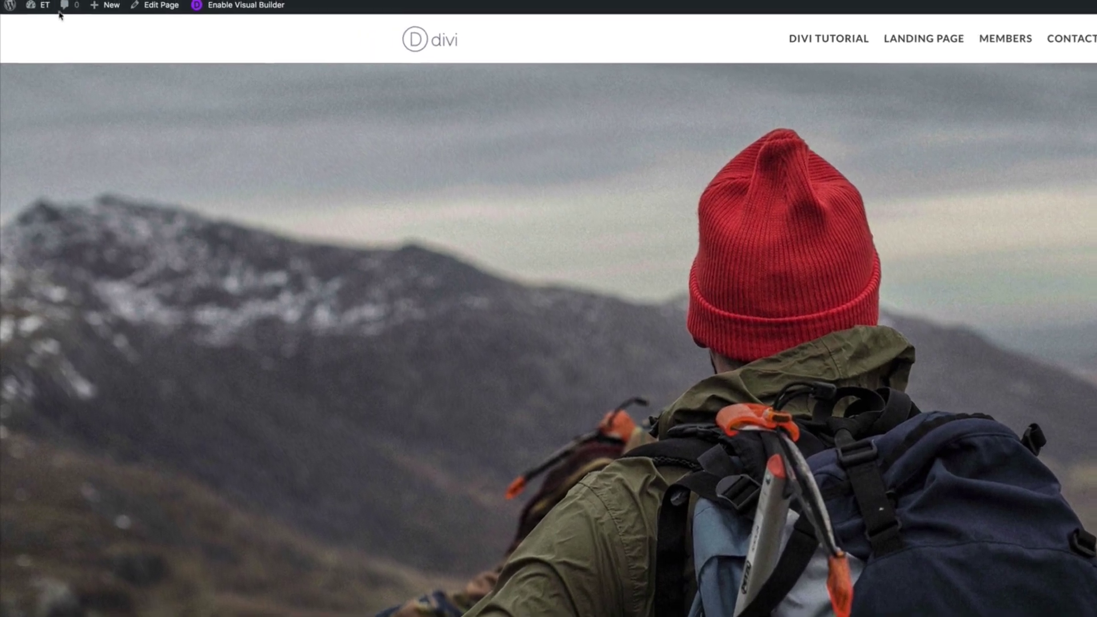
pyautogui.moveTo(44, 8)
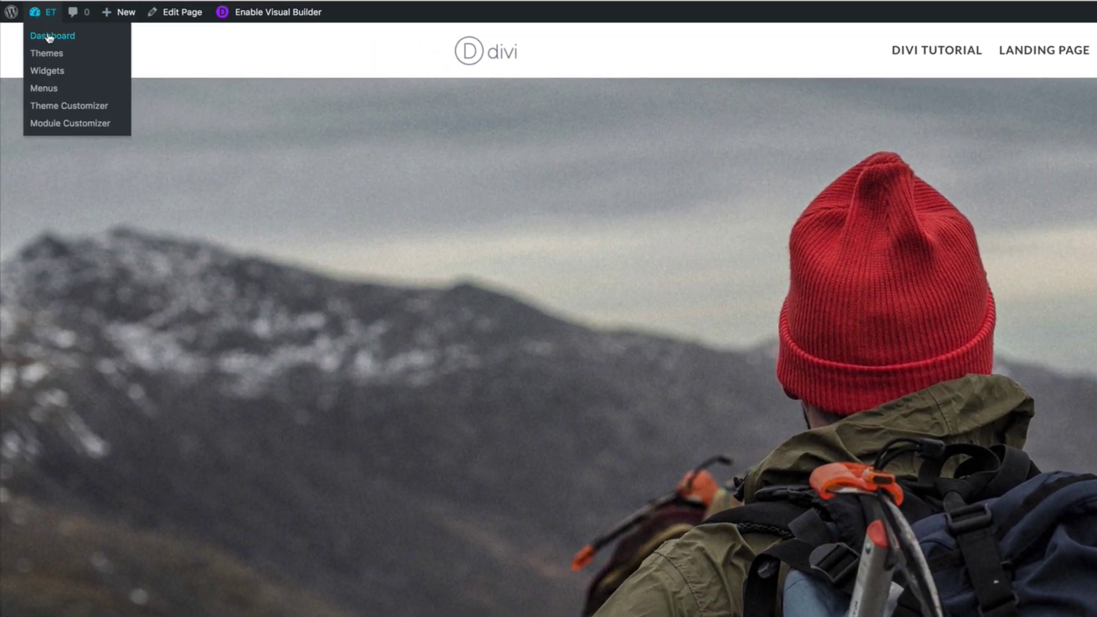
pyautogui.click(50, 36)
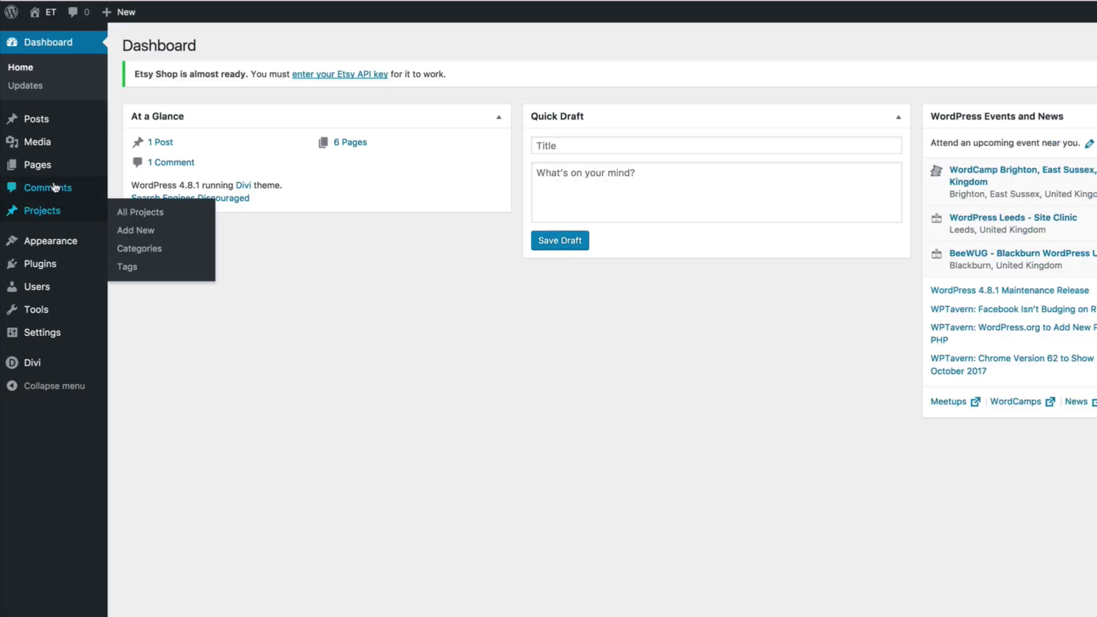
pyautogui.moveTo(47, 363)
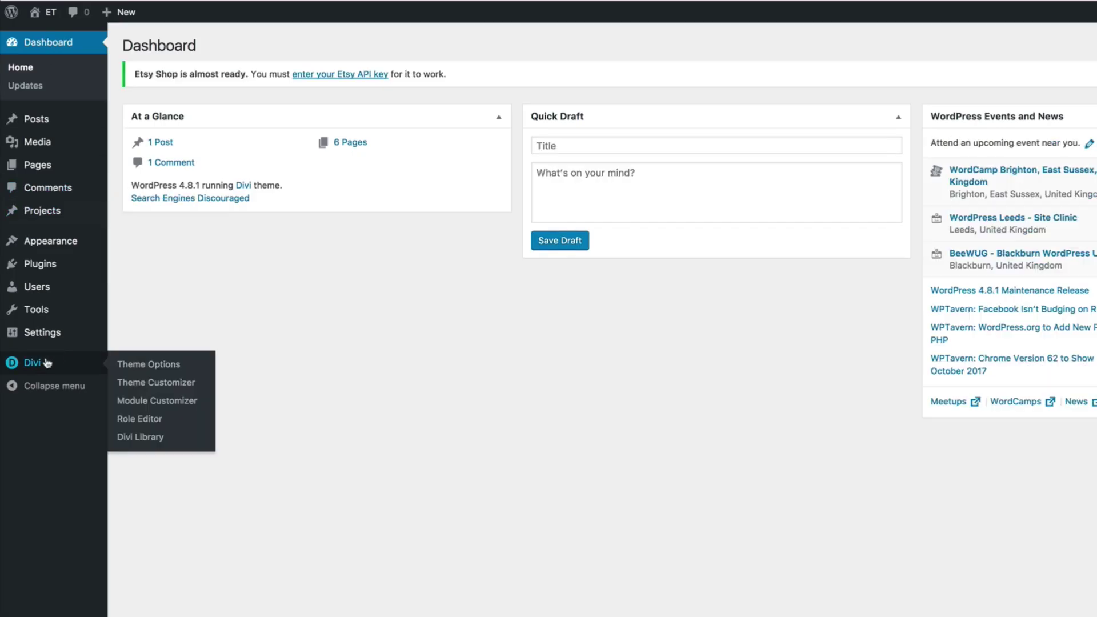
pyautogui.click(130, 383)
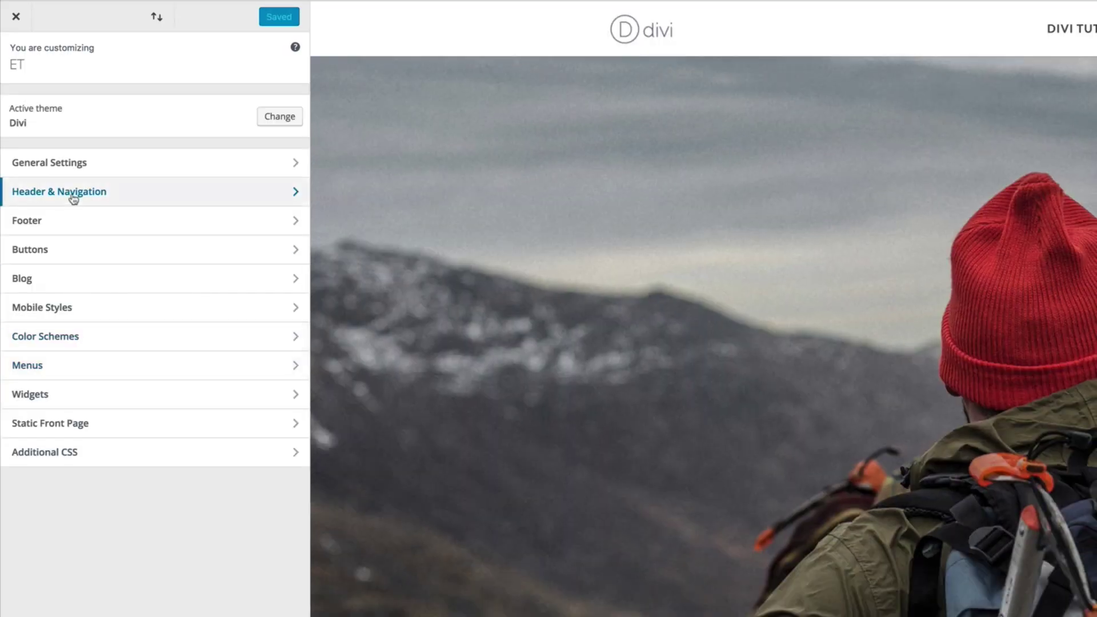
pyautogui.click(80, 197)
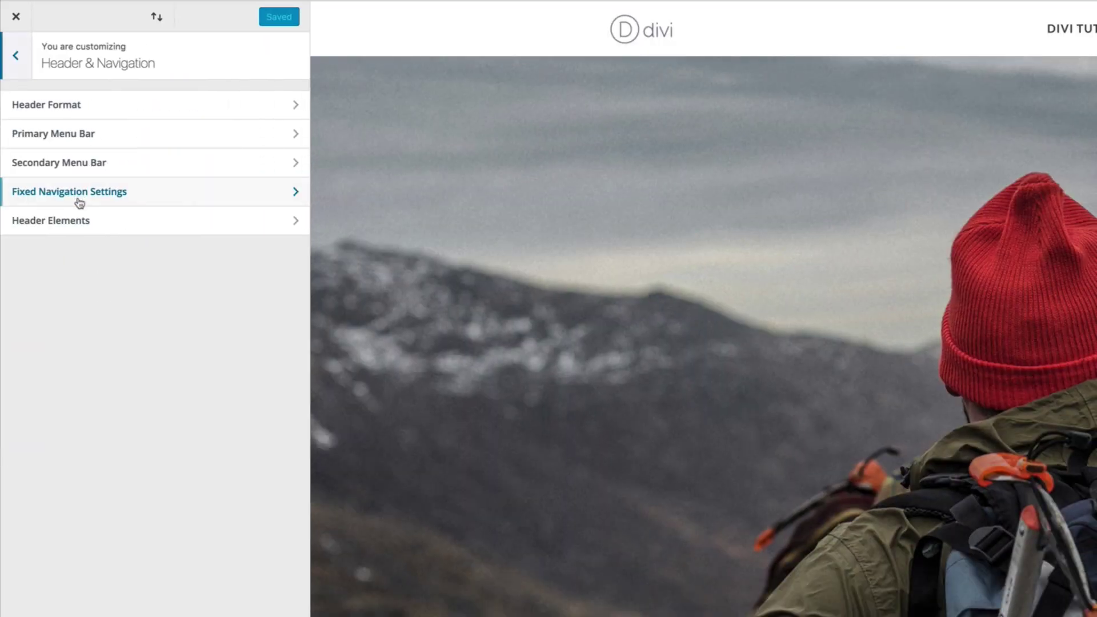
pyautogui.click(70, 137)
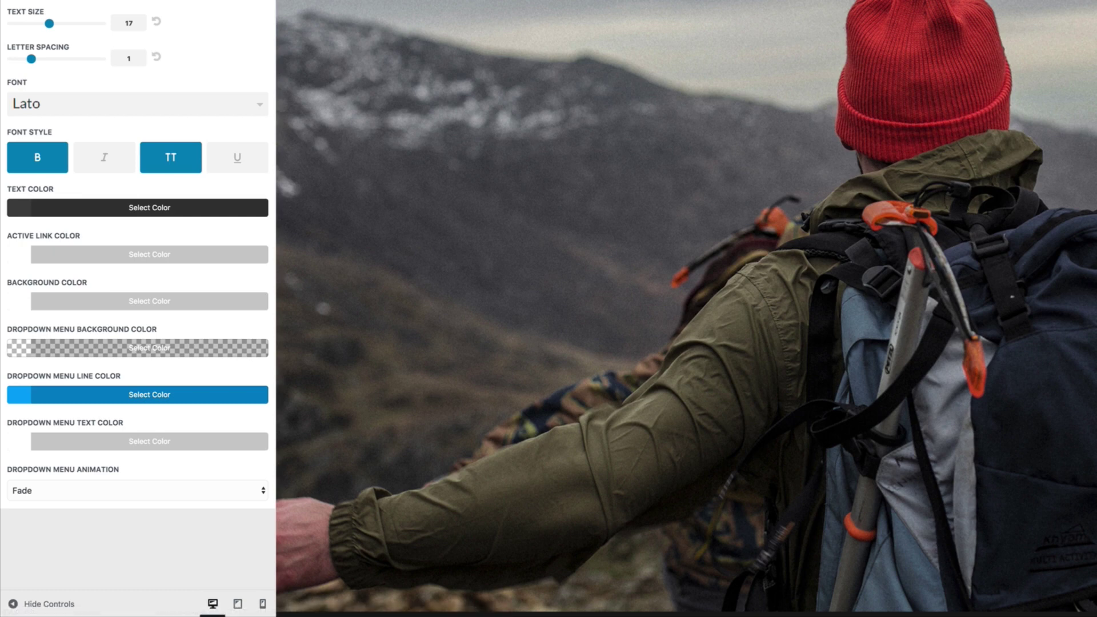
# Make the primary menu bar's background fully transparent, rgba(255,255,255,0), and set its text color to white, #ffffff
pyautogui.click(23, 302)
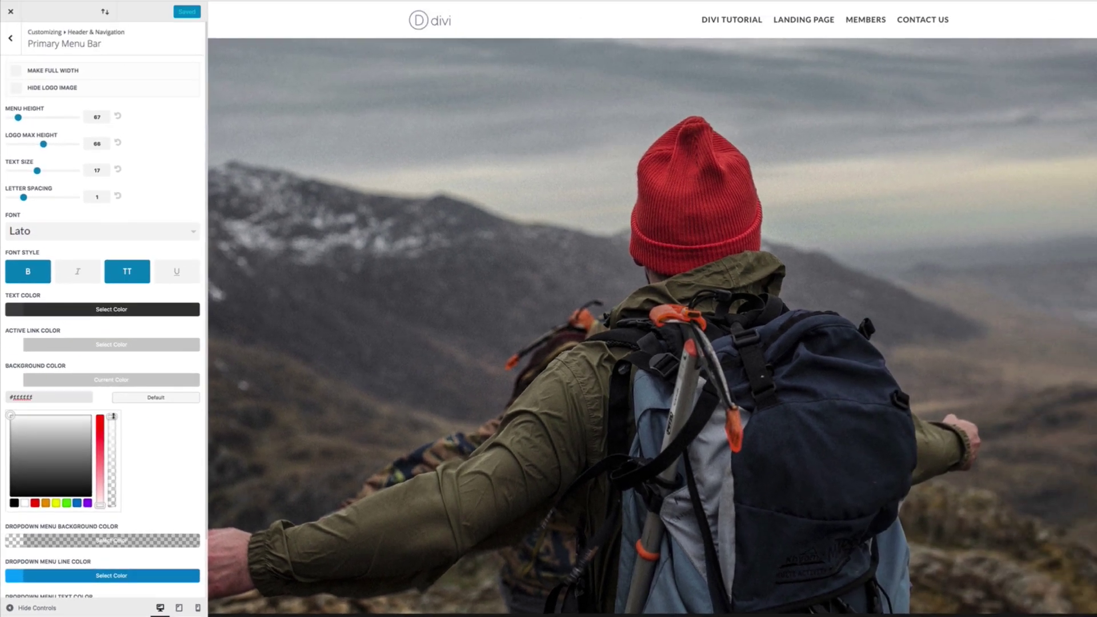
pyautogui.moveTo(113, 415); pyautogui.dragTo(126, 510)
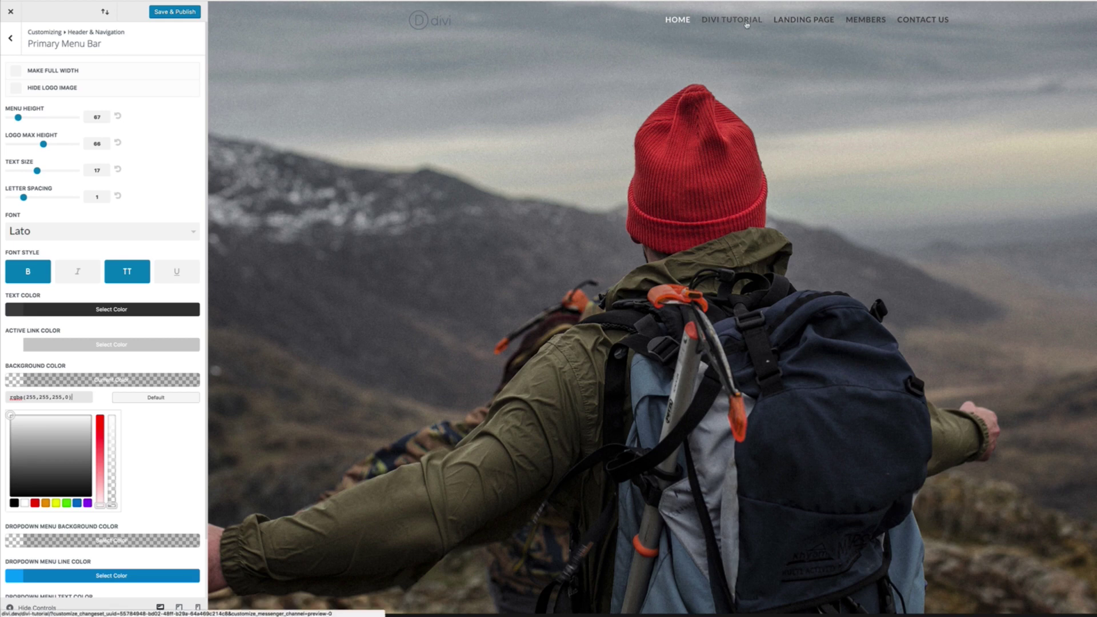
pyautogui.click(17, 311)
pyautogui.moveTo(11, 346); pyautogui.dragTo(2, 342)
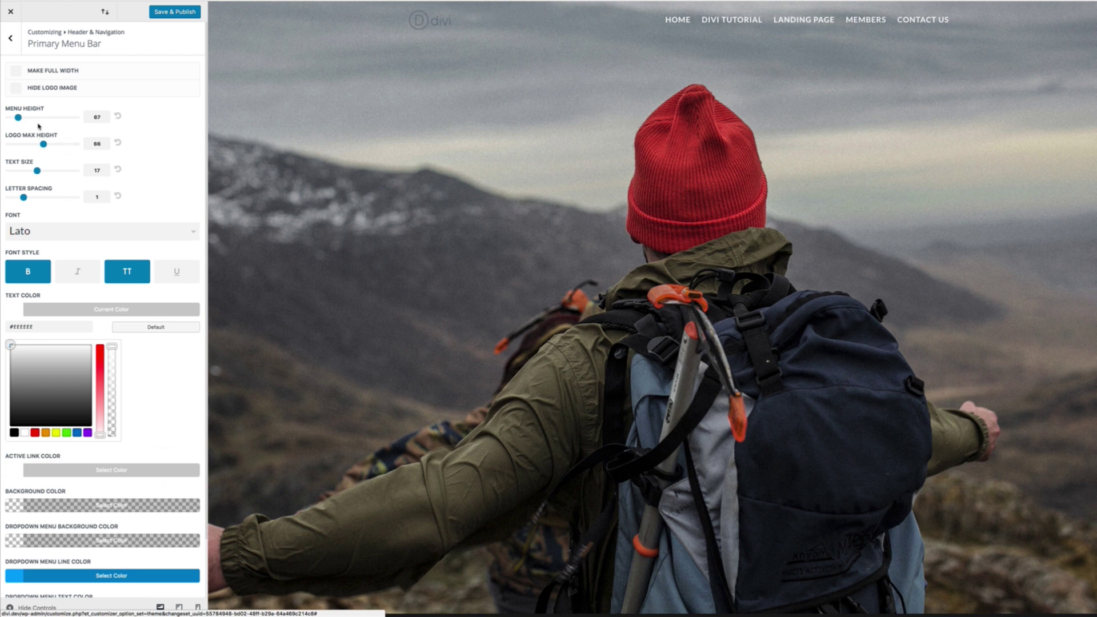
# Set the menu height to 83, logo max height to 69, text size to 16 and letter spacing to 2
pyautogui.moveTo(18, 118); pyautogui.dragTo(23, 120)
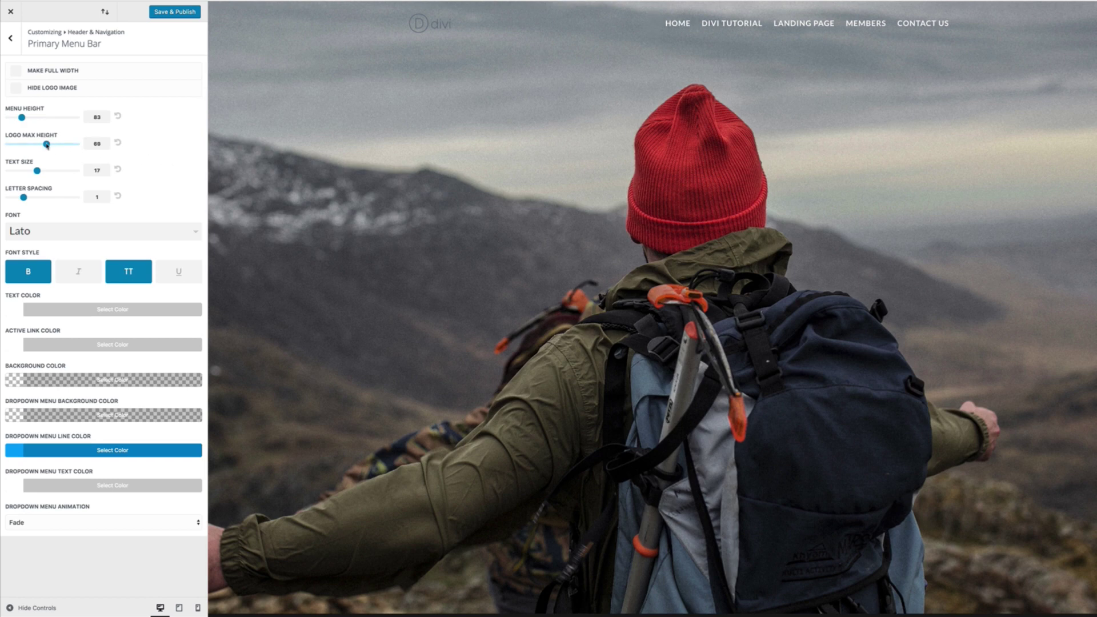
pyautogui.moveTo(37, 171)
pyautogui.mouseDown()
pyautogui.moveTo(64, 173)
pyautogui.moveTo(39, 178)
pyautogui.mouseUp()
pyautogui.moveTo(26, 199); pyautogui.dragTo(35, 173)
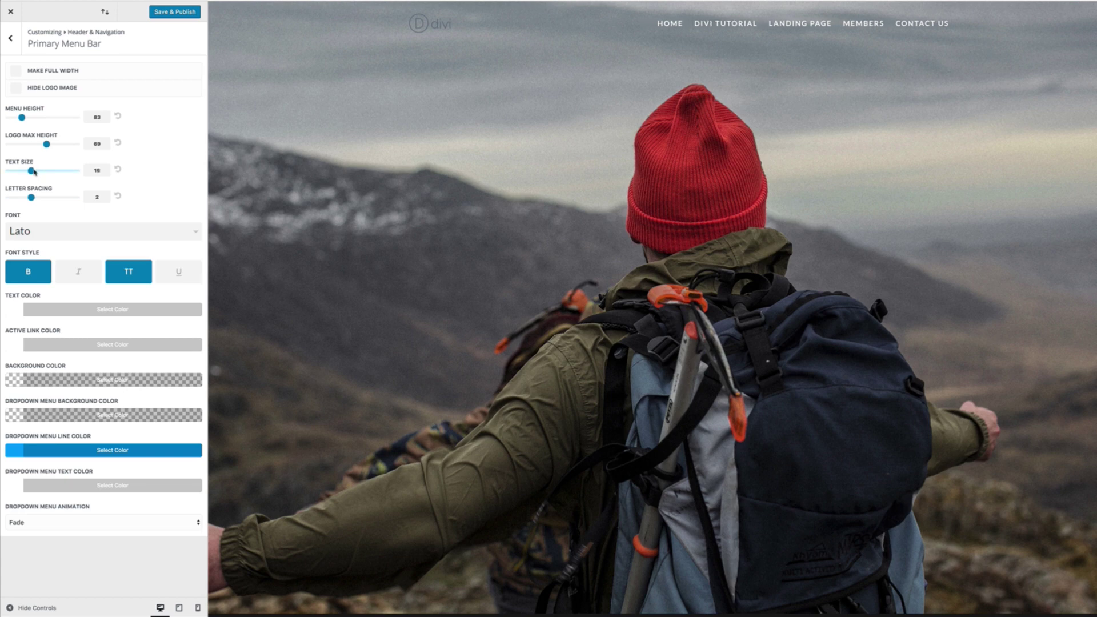
# Browse the fonts available for the primary menu bar
pyautogui.click(54, 232)
pyautogui.scroll(-3, 74, 309)
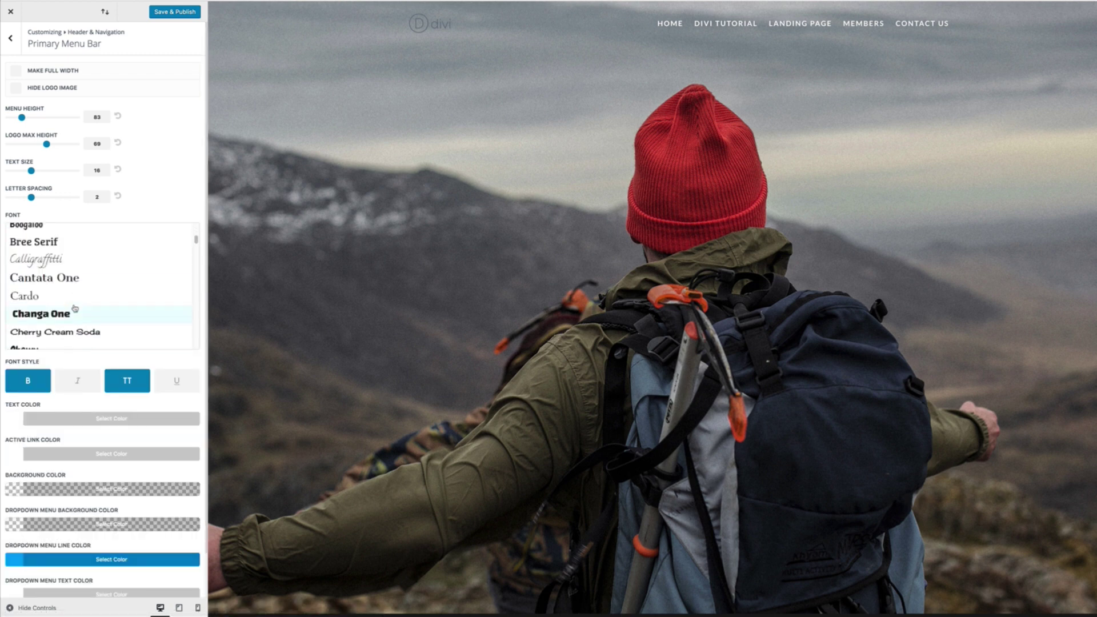
pyautogui.scroll(-2, 75, 309)
pyautogui.scroll(5, 75, 309)
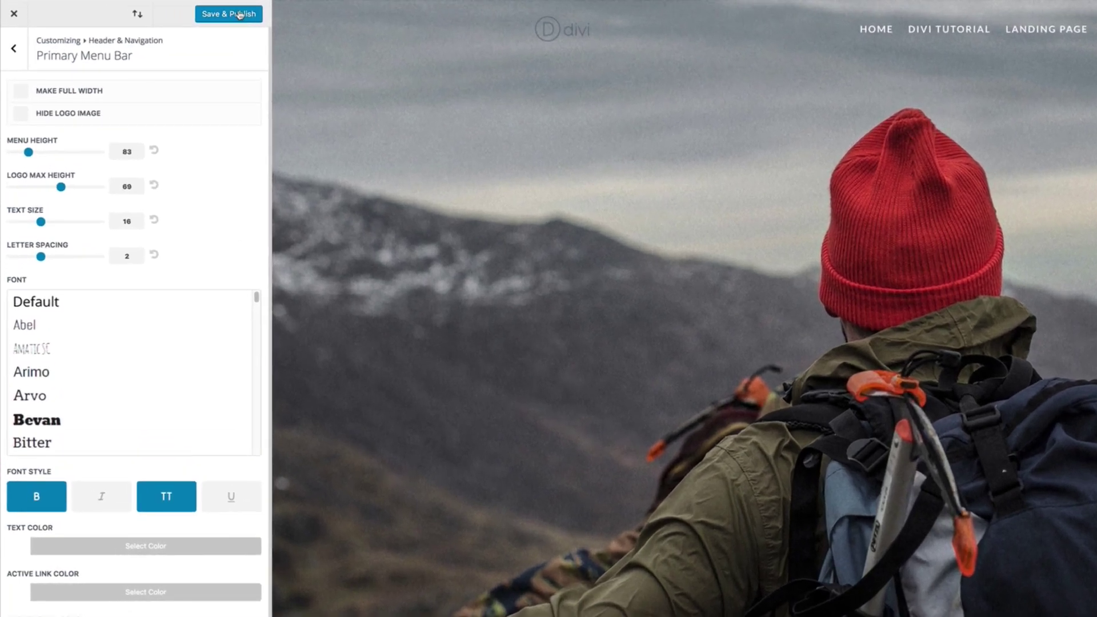
# Save and publish the menu bar changes and close the theme customizer
pyautogui.click(233, 16)
pyautogui.click(16, 15)
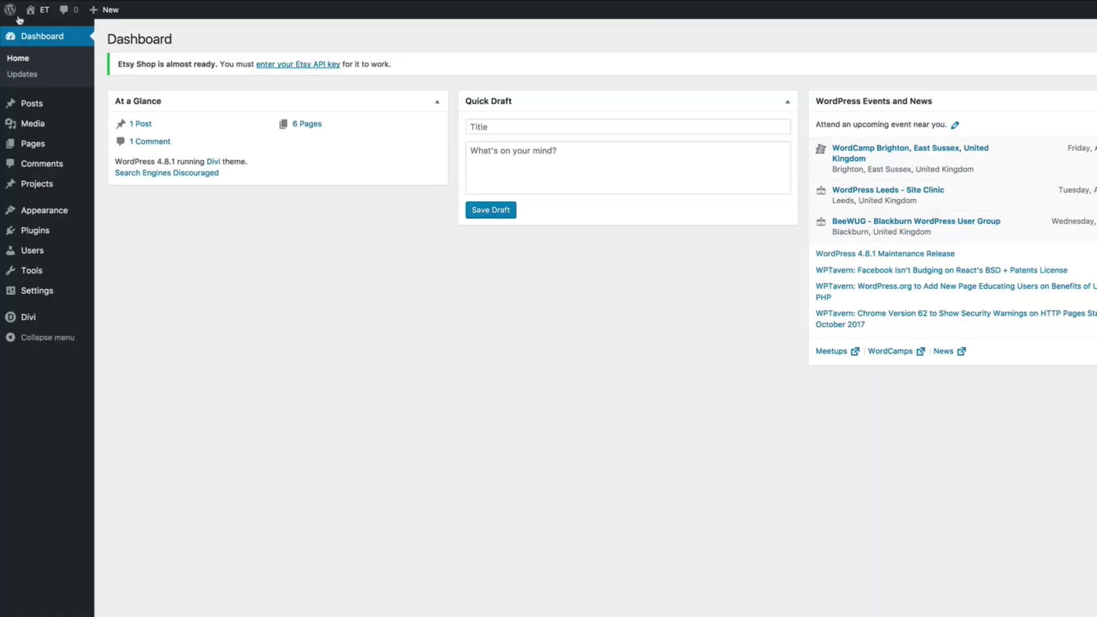
# Open the front page "mak" for editing from the list of all pages and launch the Visual Builder on it
pyautogui.moveTo(88, 219)
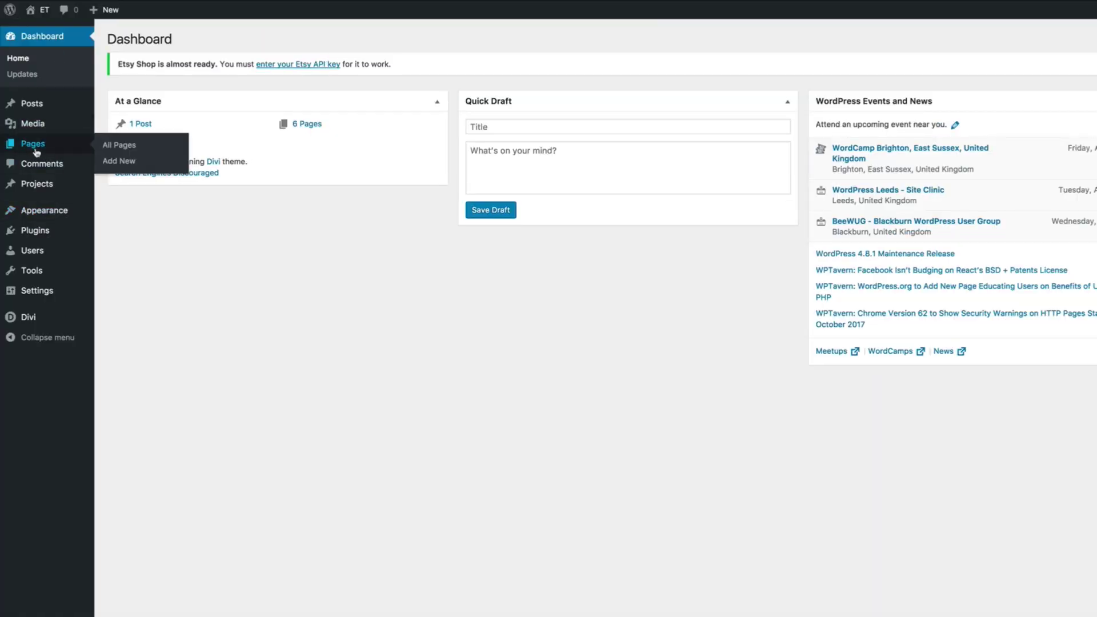
pyautogui.moveTo(40, 147)
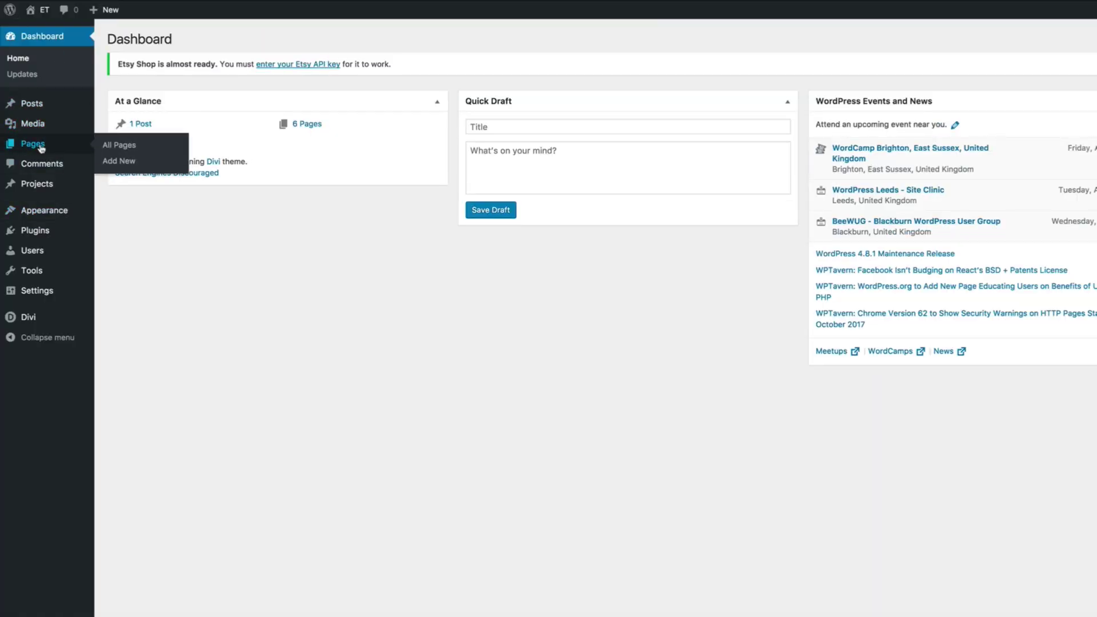
pyautogui.click(131, 147)
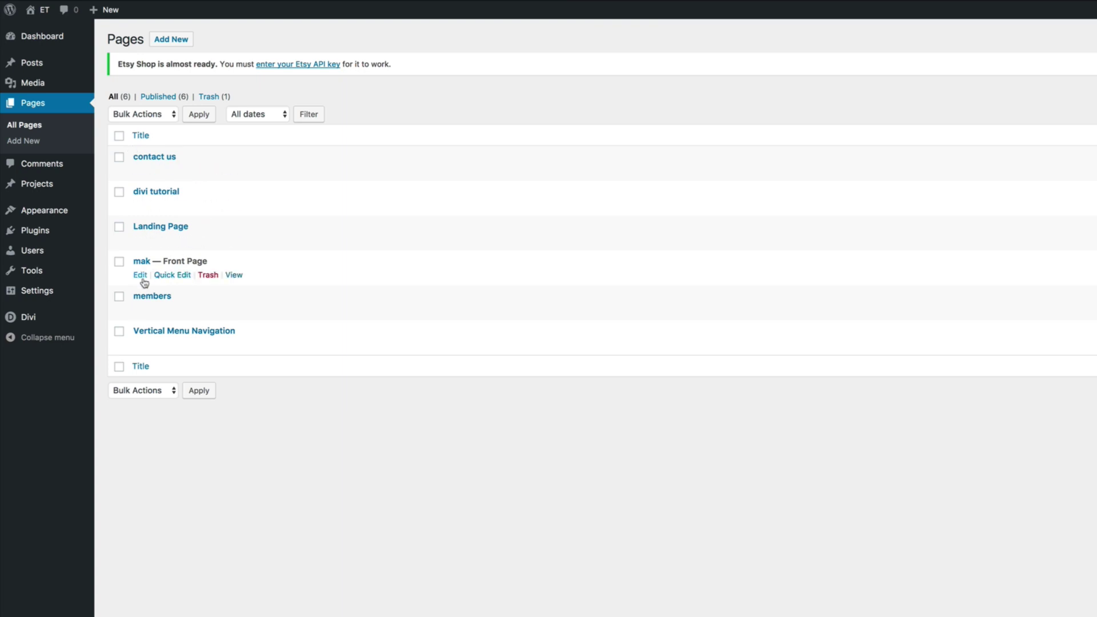
pyautogui.click(142, 276)
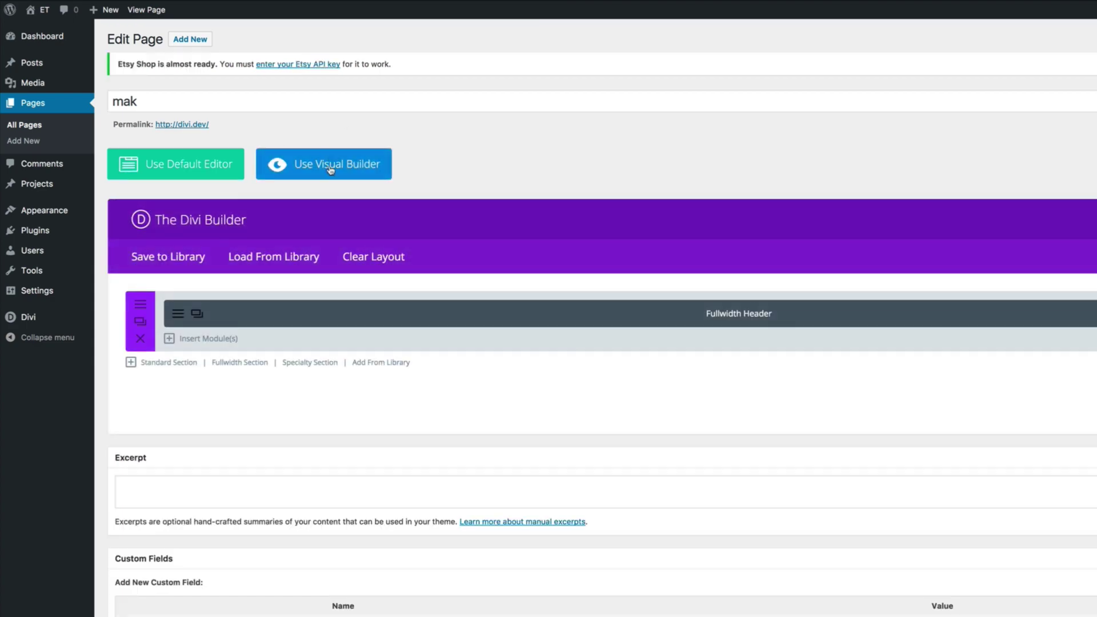
pyautogui.click(330, 168)
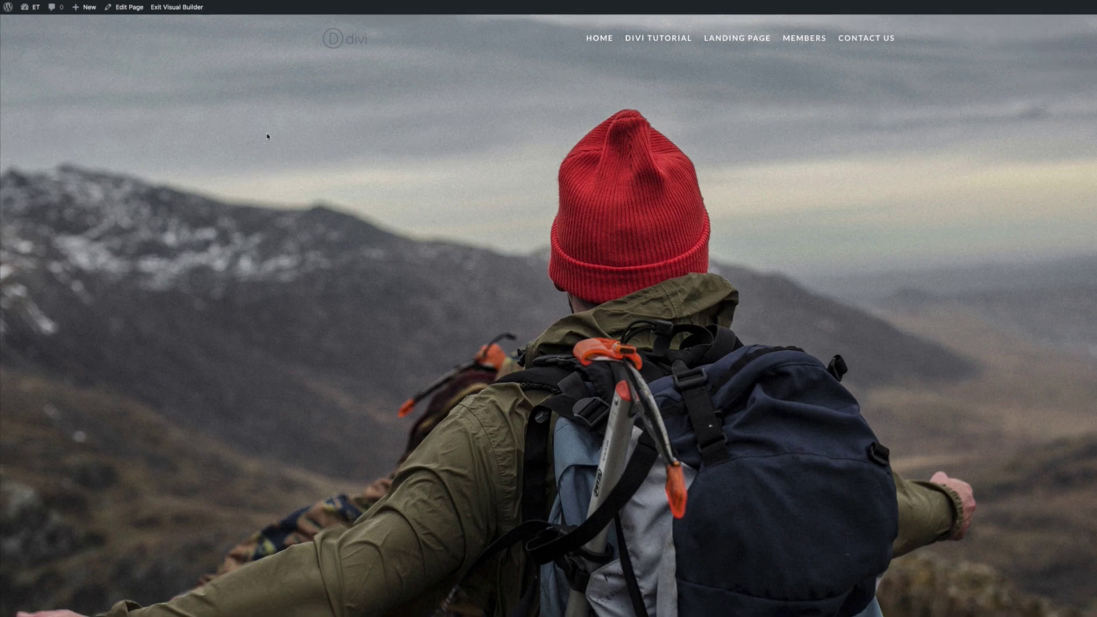
# Add a background gradient to the hero section running from black, #000000, to white, #ffffff
pyautogui.moveTo(52, 83)
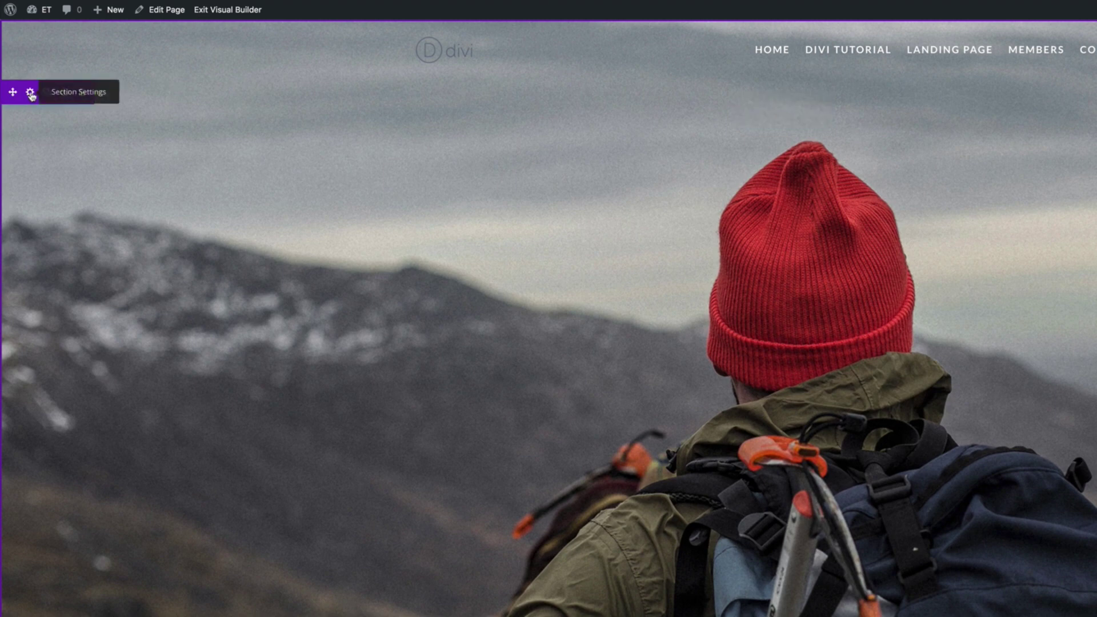
pyautogui.click(31, 95)
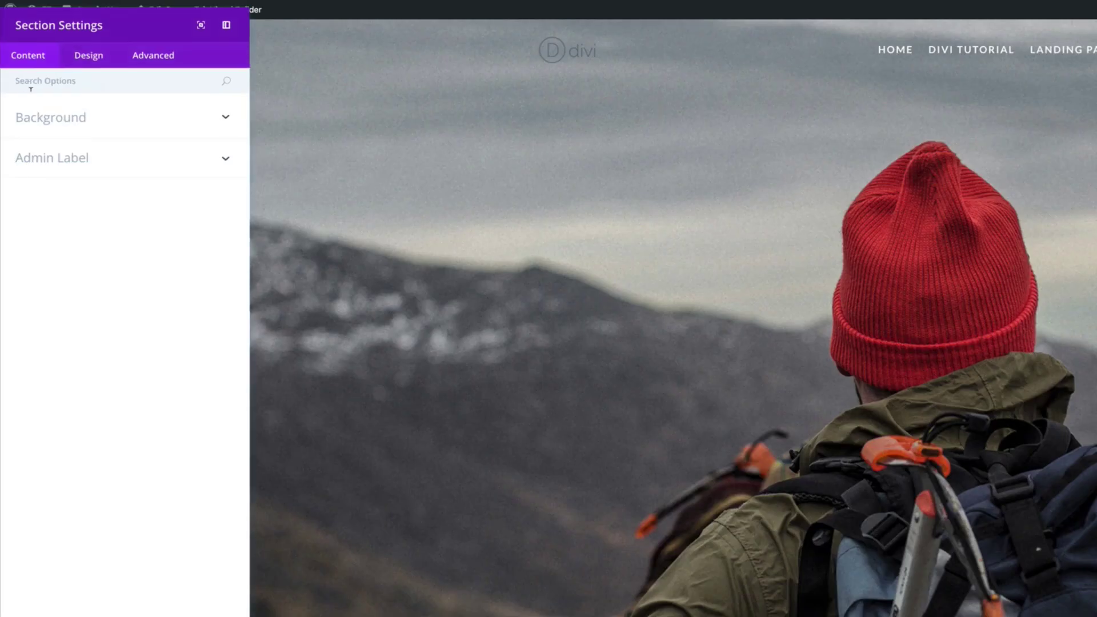
pyautogui.click(44, 132)
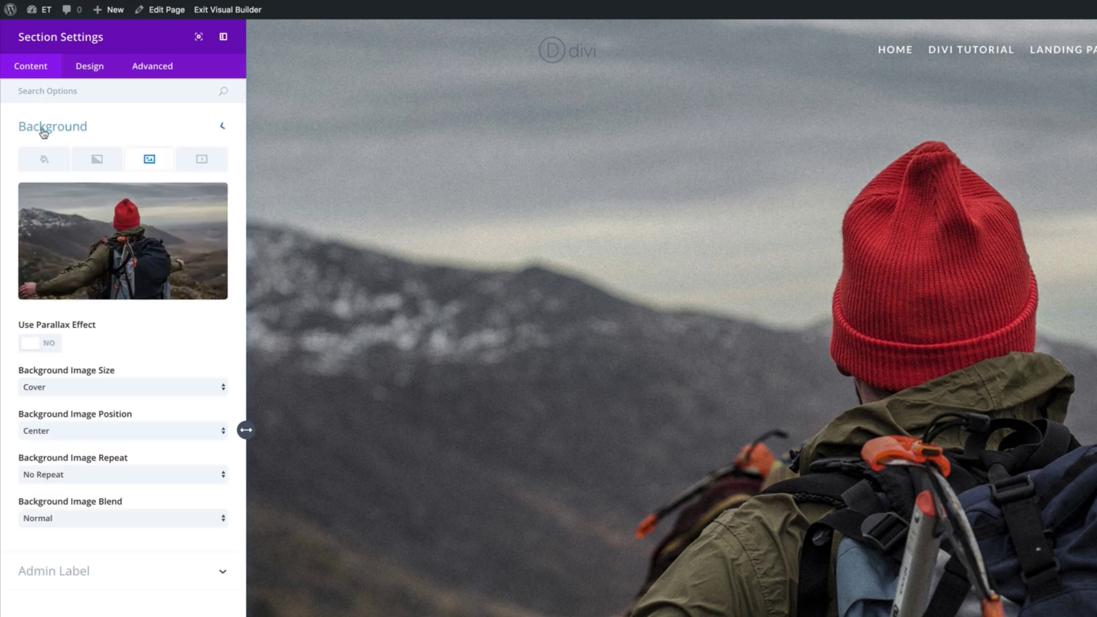
pyautogui.click(98, 166)
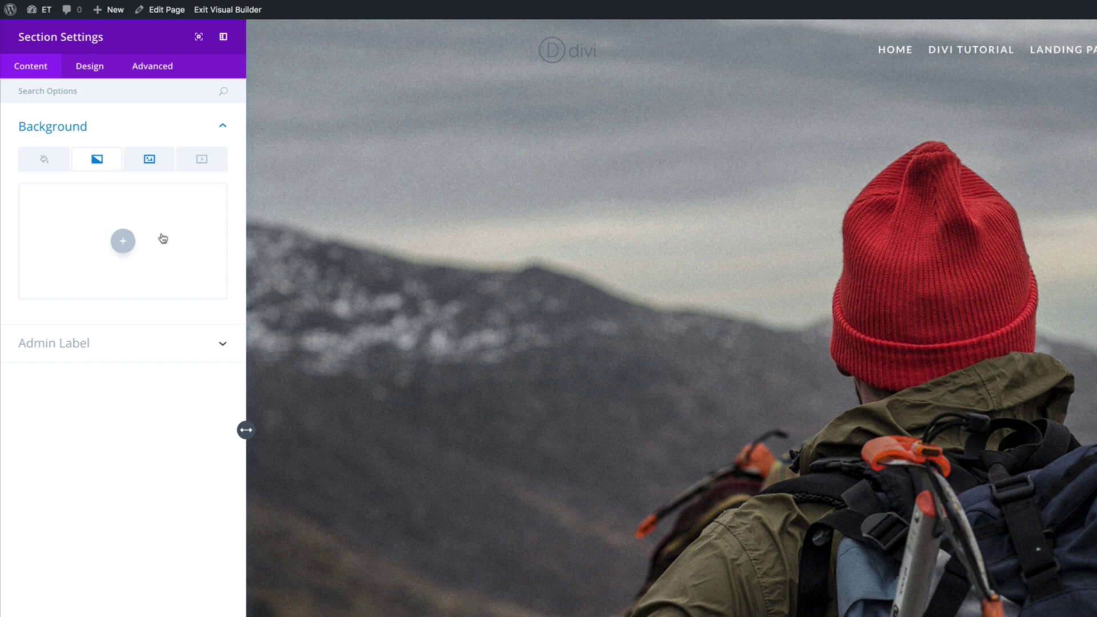
pyautogui.click(123, 241)
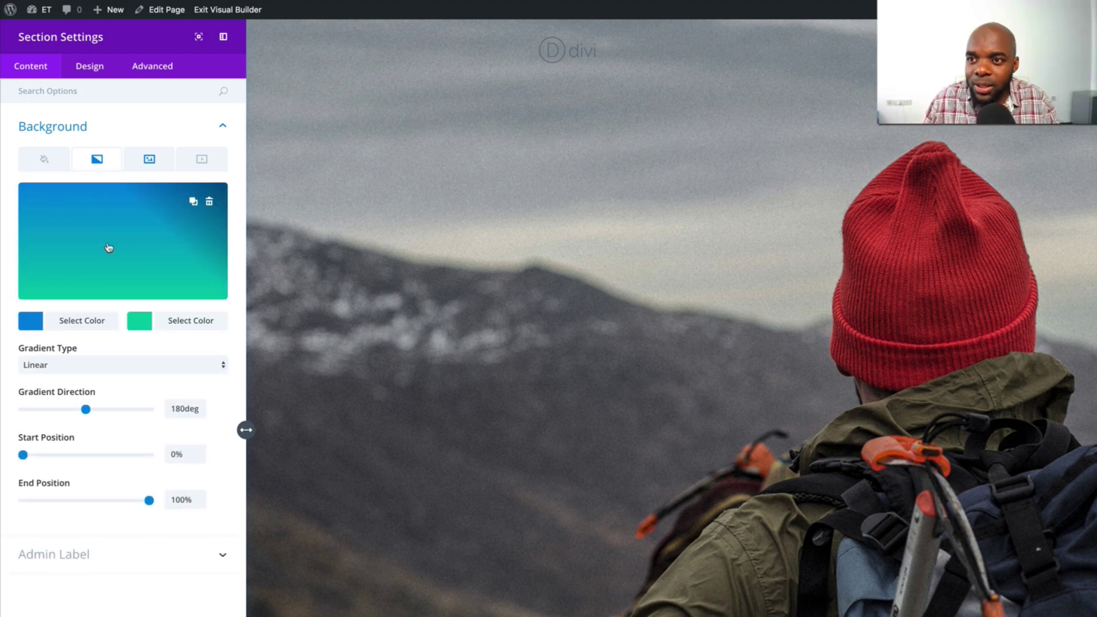
pyautogui.click(31, 327)
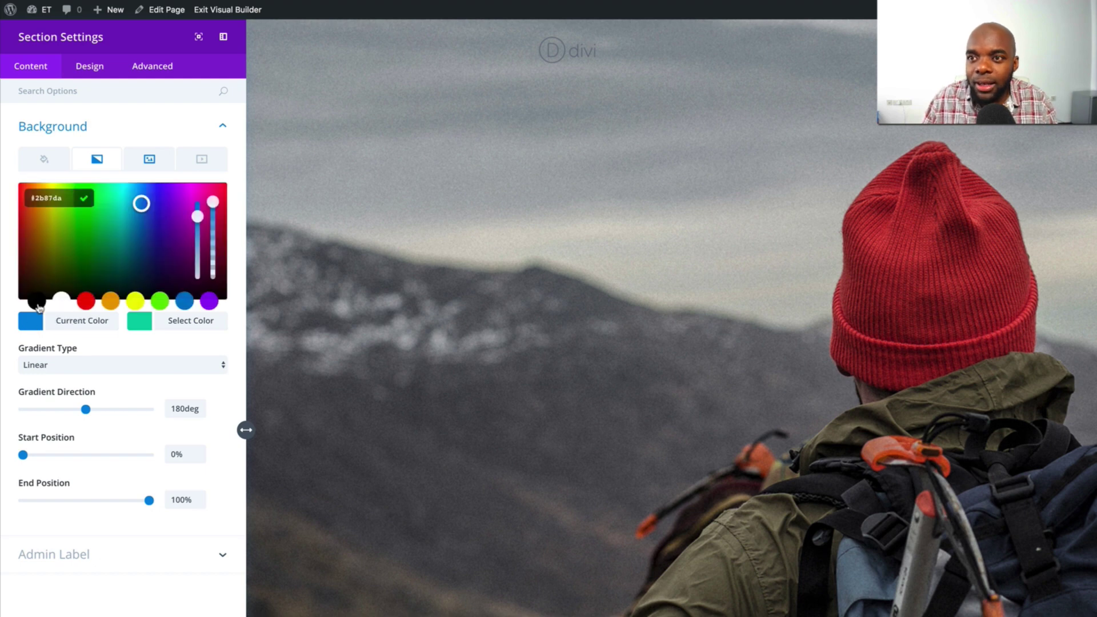
pyautogui.click(36, 301)
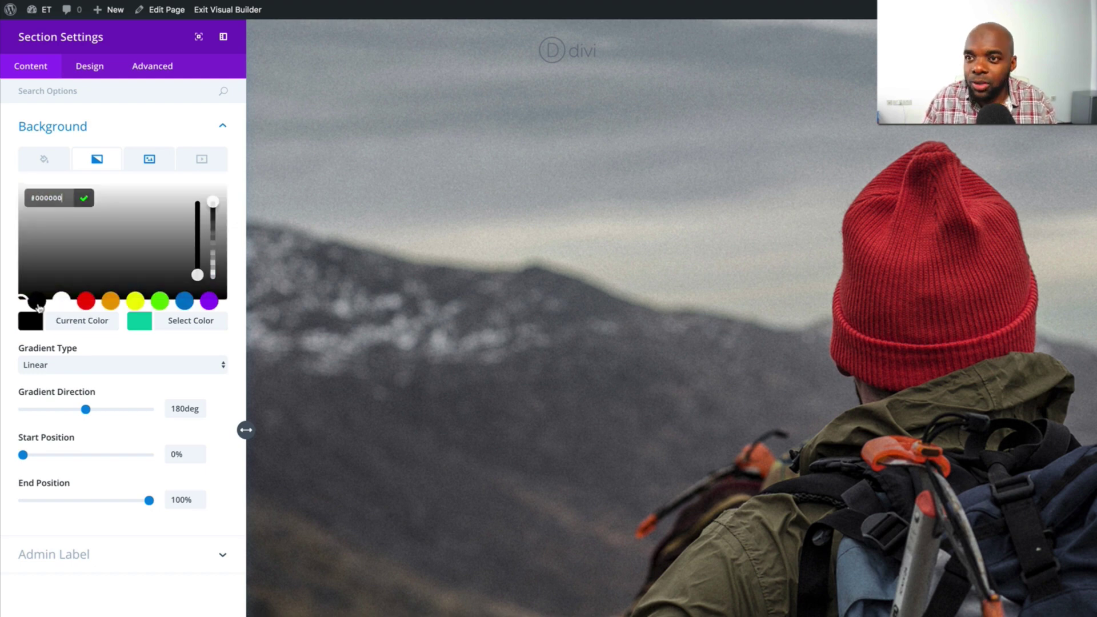
pyautogui.click(140, 323)
pyautogui.click(61, 301)
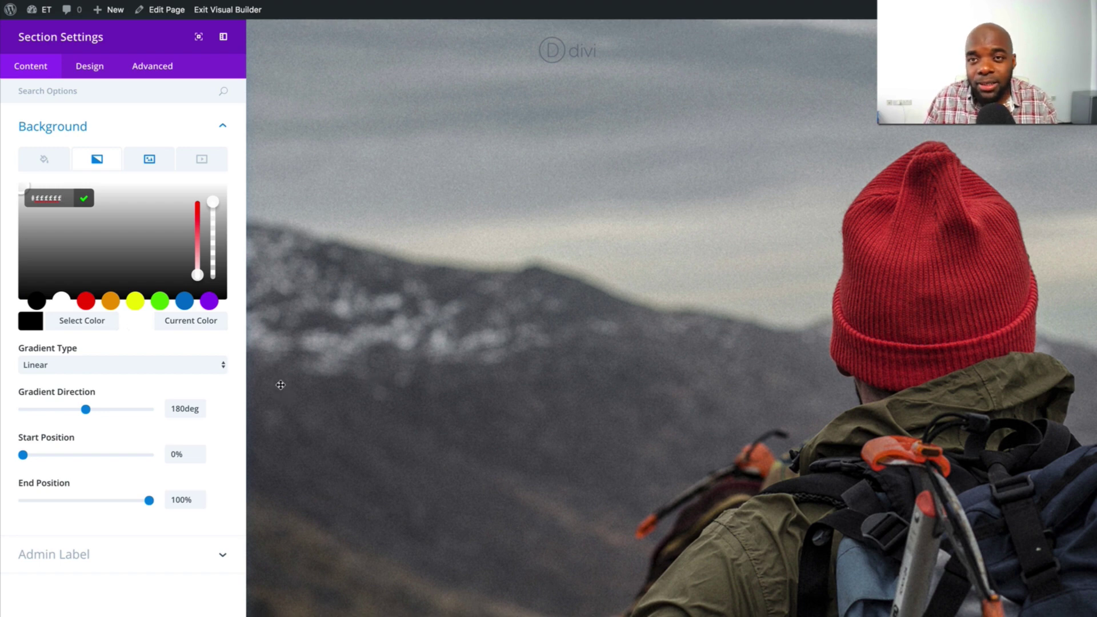
# Set the hero section's background image blend to Multiply
pyautogui.click(151, 162)
pyautogui.scroll(-2, 91, 403)
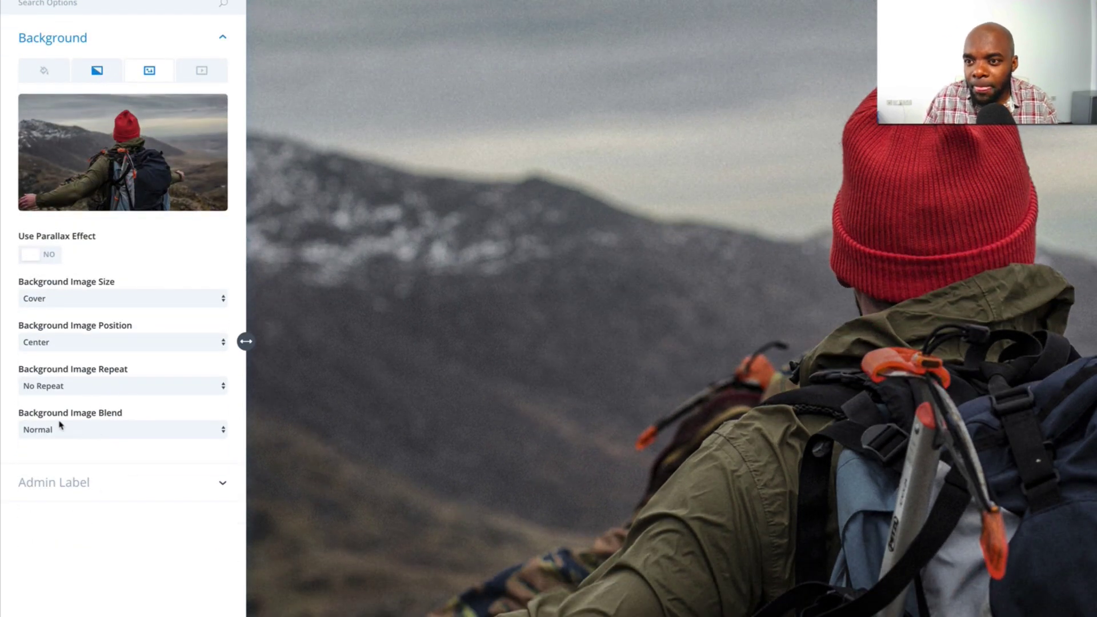
pyautogui.click(113, 433)
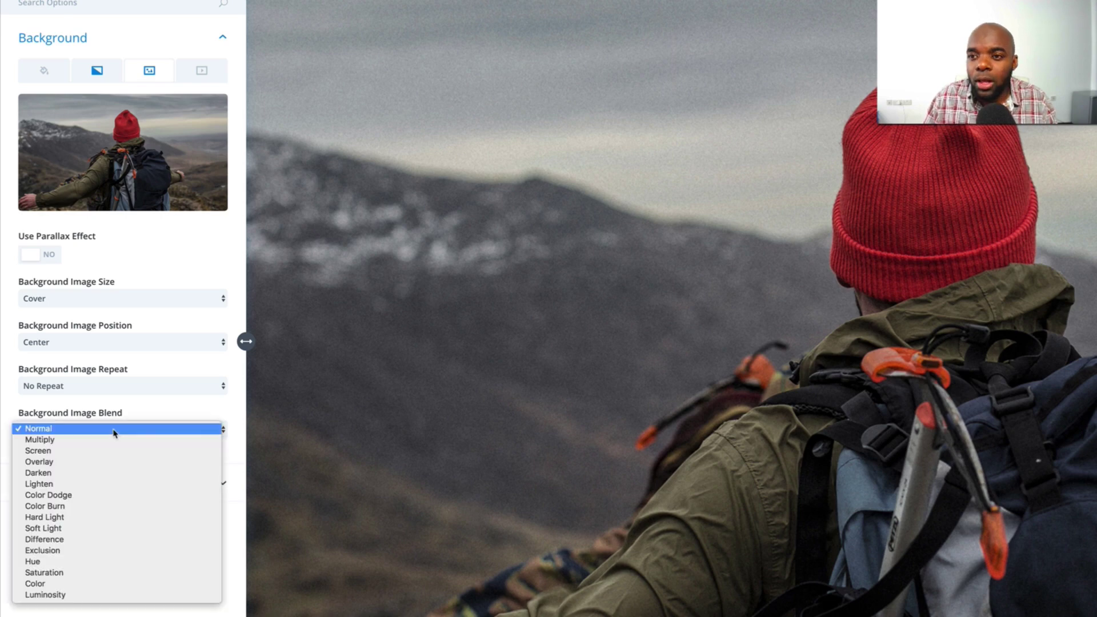
pyautogui.click(101, 441)
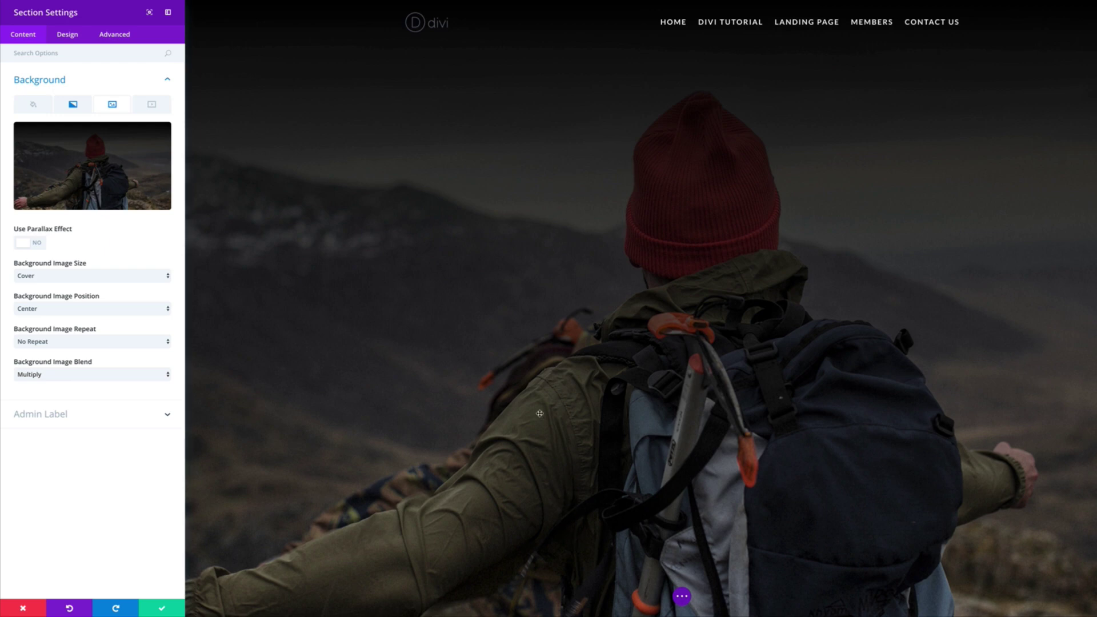
# Set the background gradient's end position to 28%, keeping the start position at 0%, and save the section settings
pyautogui.click(73, 105)
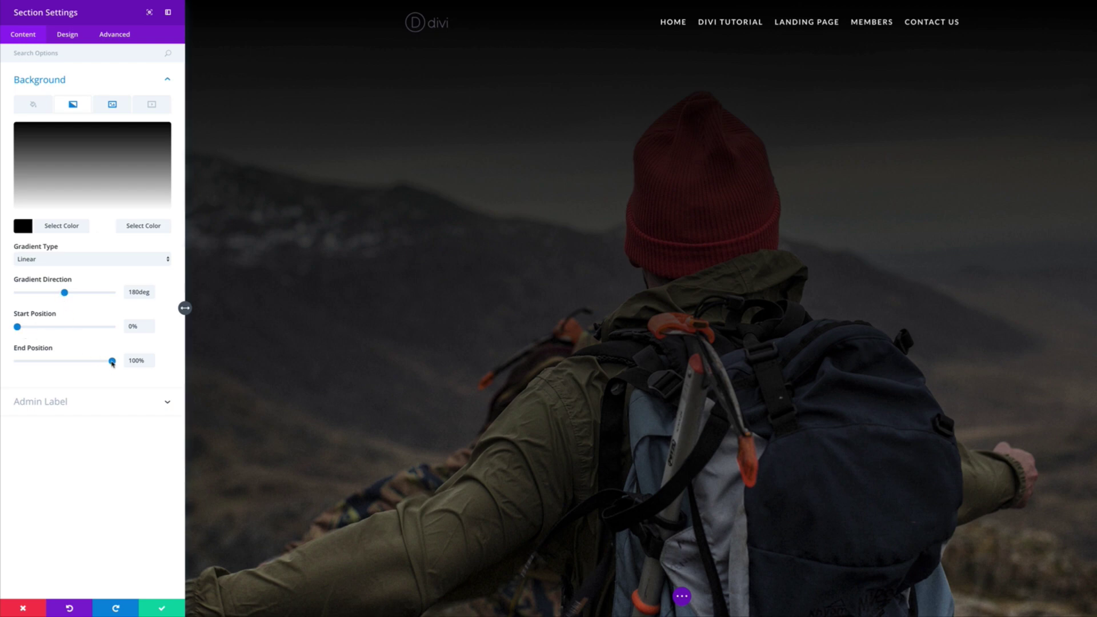
pyautogui.moveTo(111, 362); pyautogui.dragTo(44, 367)
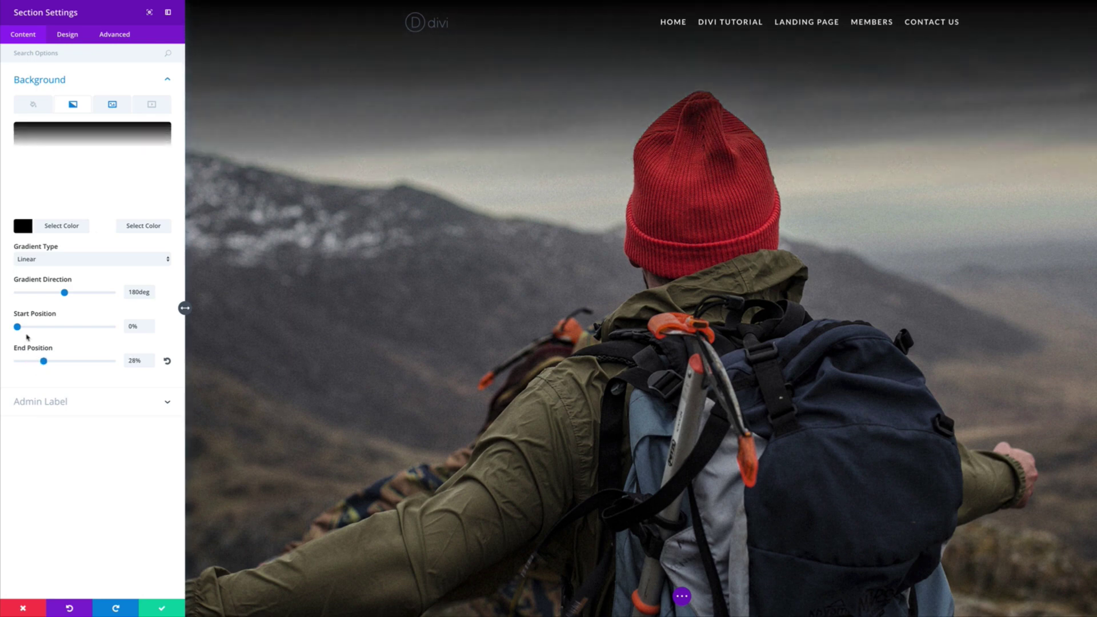
pyautogui.moveTo(18, 327)
pyautogui.mouseDown()
pyautogui.moveTo(71, 328)
pyautogui.moveTo(4, 327)
pyautogui.mouseUp()
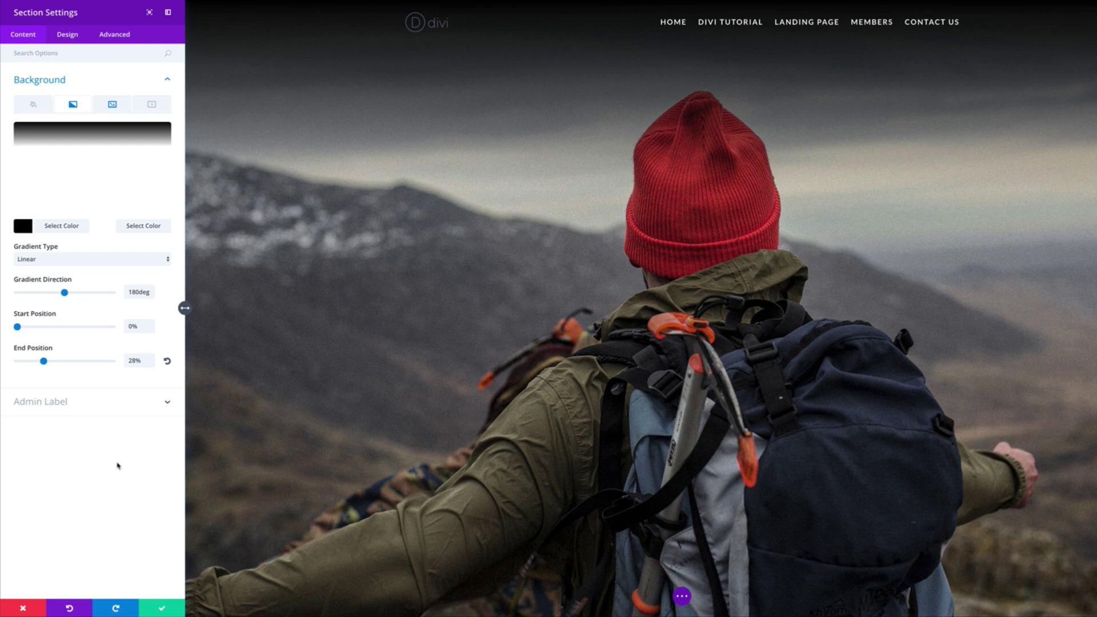
pyautogui.click(163, 610)
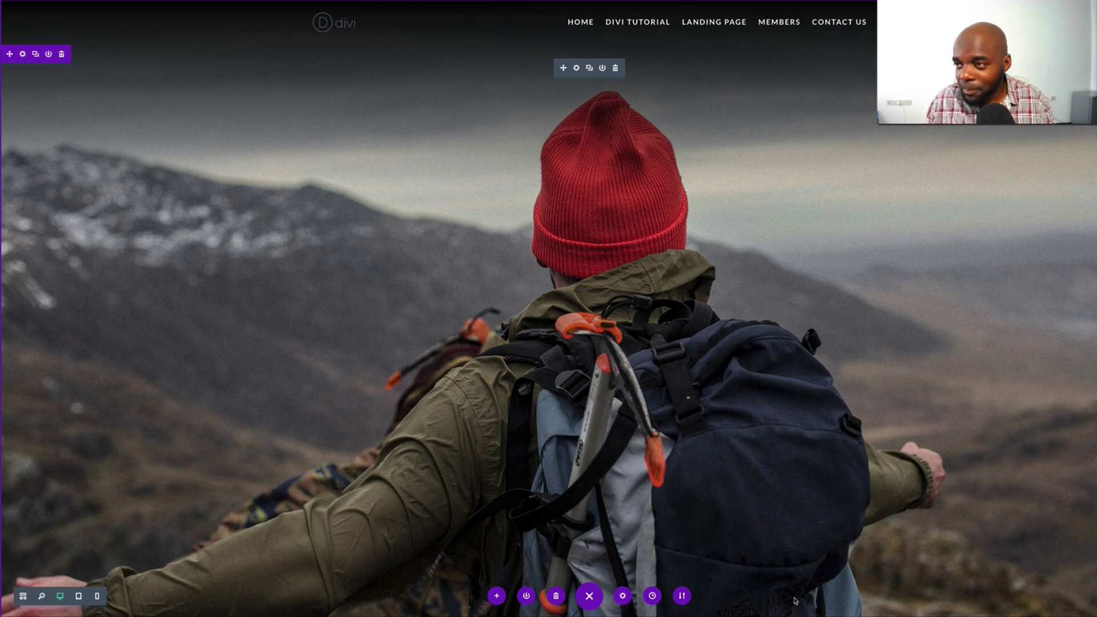
# Reload the front page, follow the site menu to the divi tutorial page and enable the Visual Builder there
pyautogui.press('super+r')
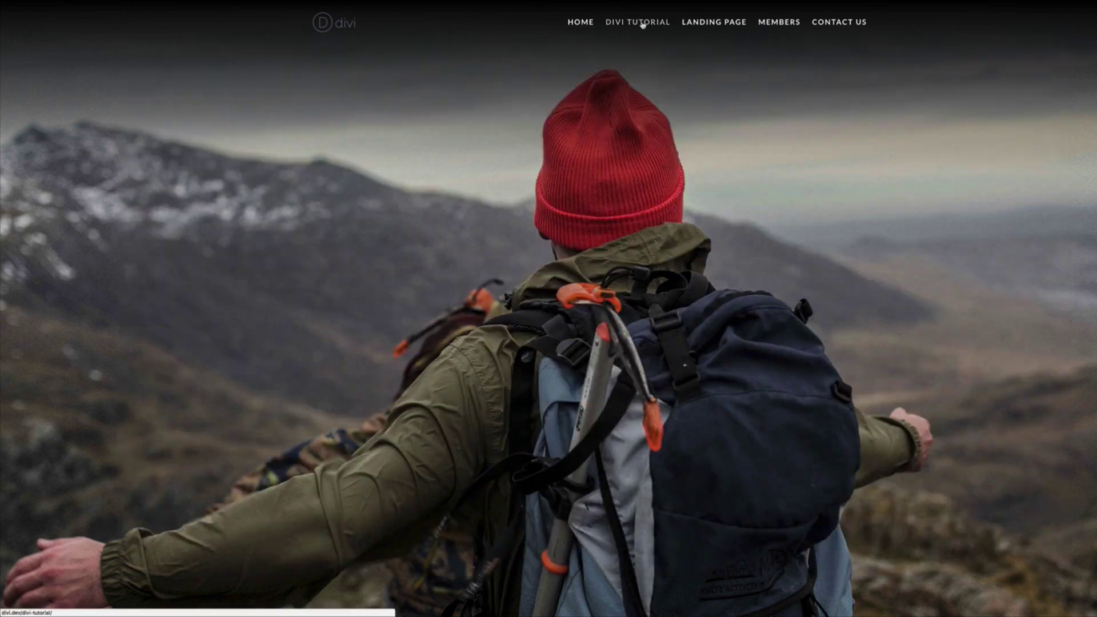
pyautogui.click(638, 22)
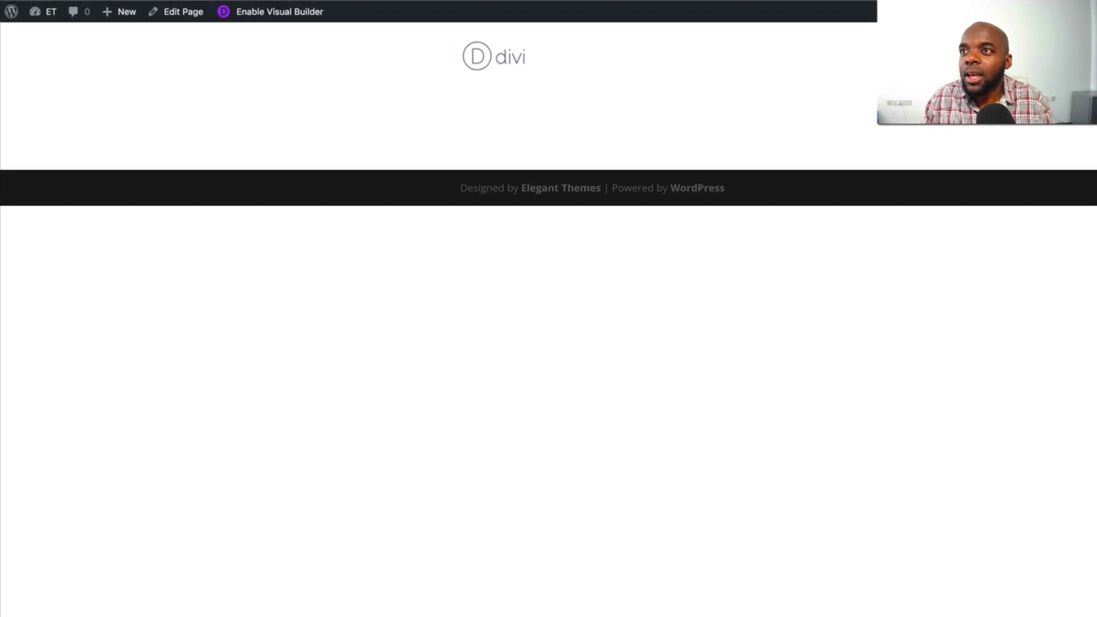
pyautogui.click(276, 13)
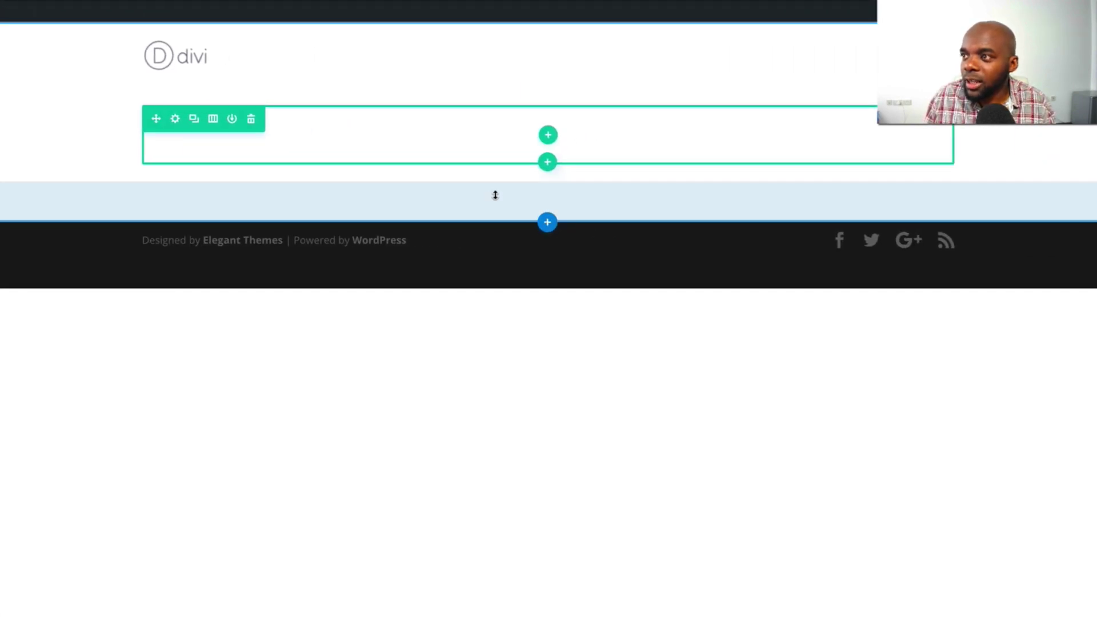
# Add a fullwidth section below the existing one and insert a Fullwidth Post Title module in it
pyautogui.click(547, 223)
pyautogui.click(634, 205)
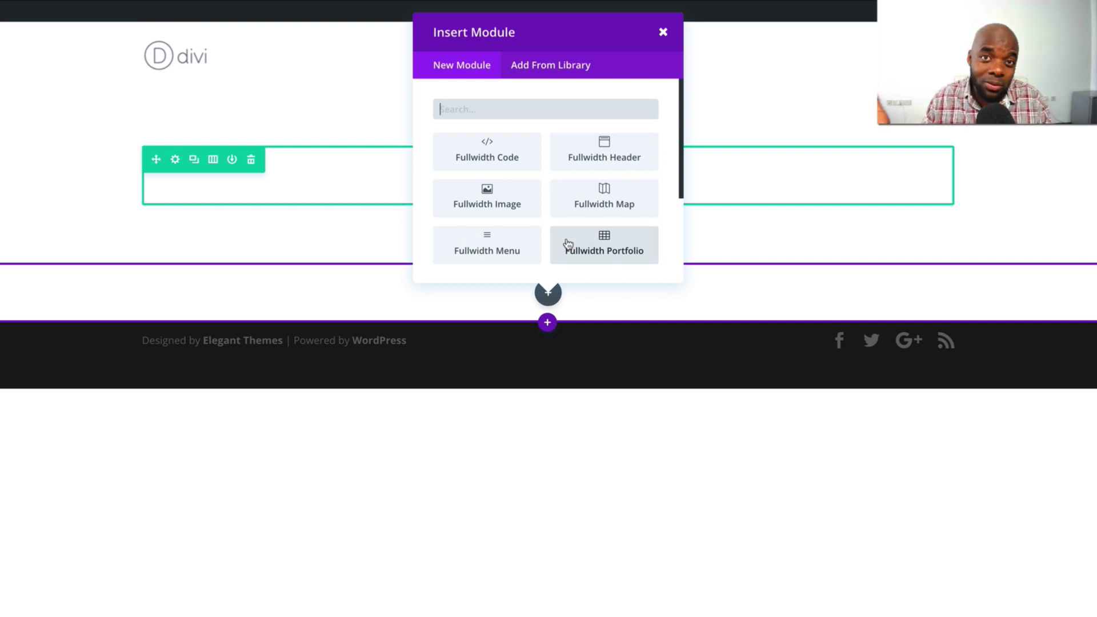
pyautogui.scroll(-3, 550, 233)
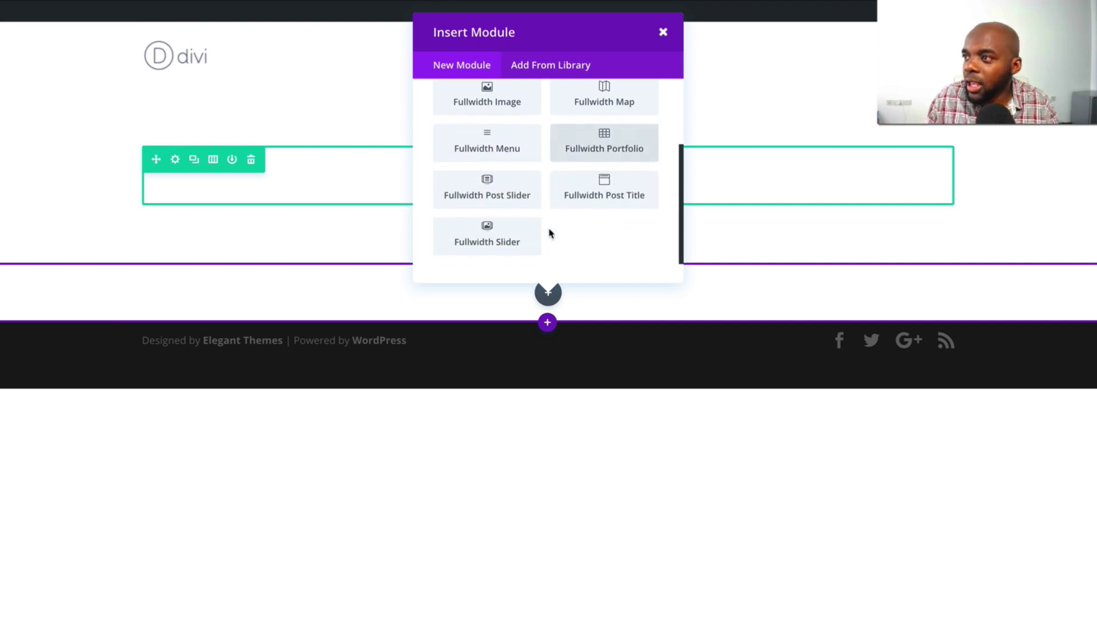
pyautogui.click(609, 192)
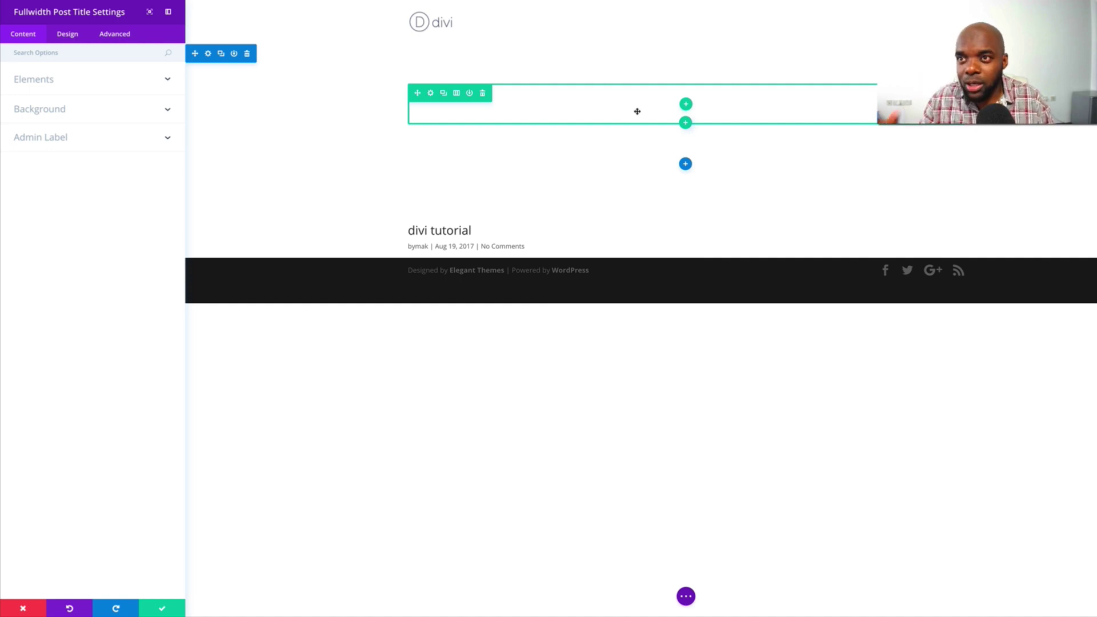
# Turn off Show Meta and Show Featured Image for the post title module
pyautogui.click(50, 84)
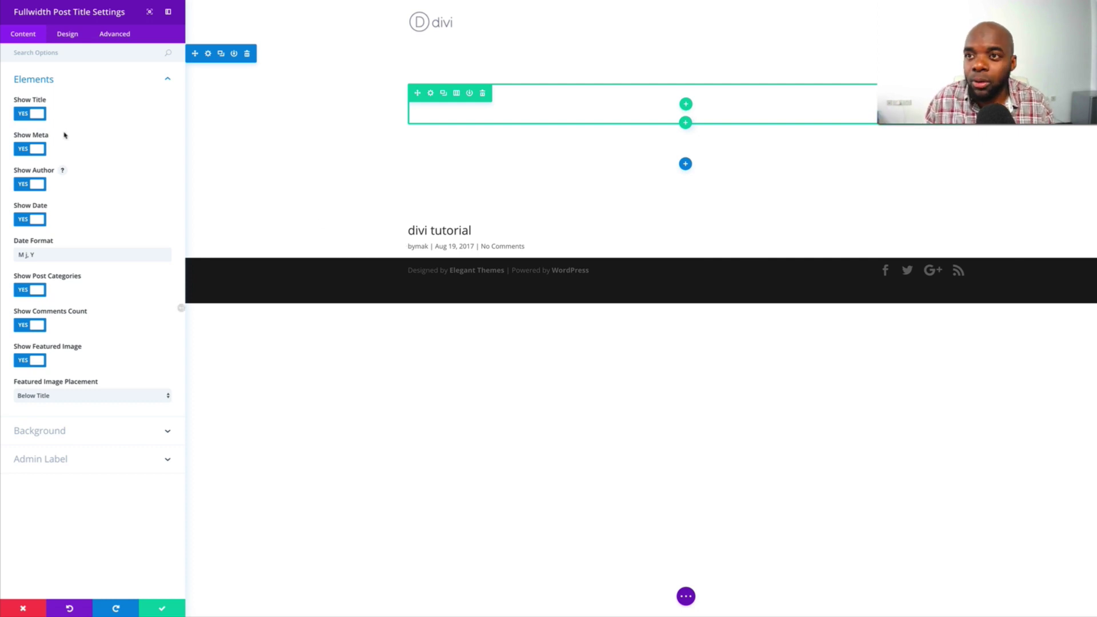
pyautogui.click(25, 152)
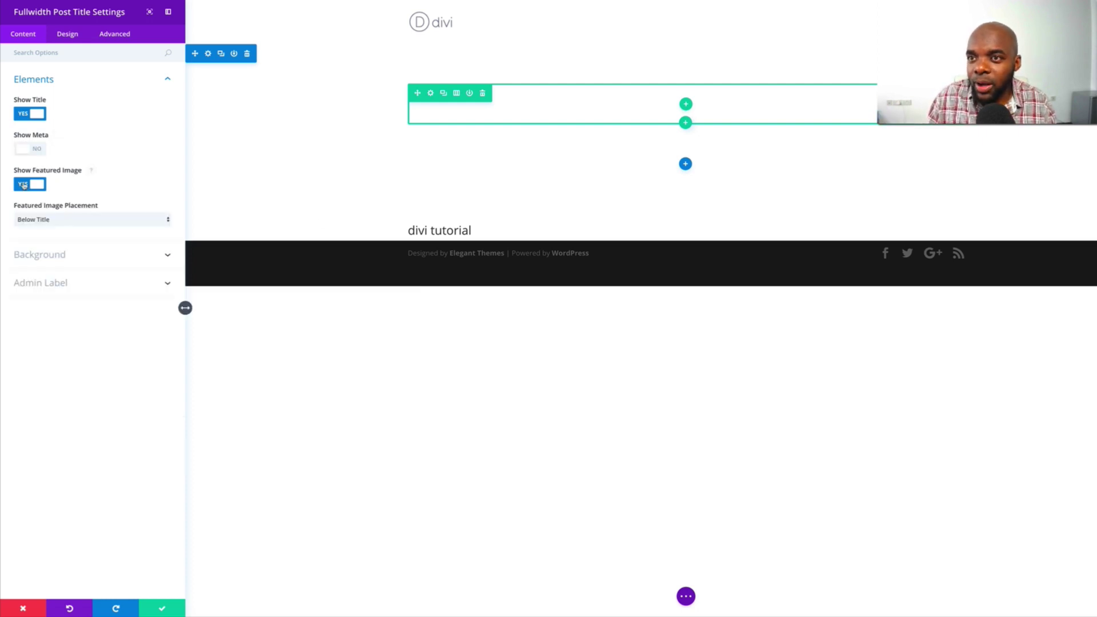
pyautogui.click(23, 184)
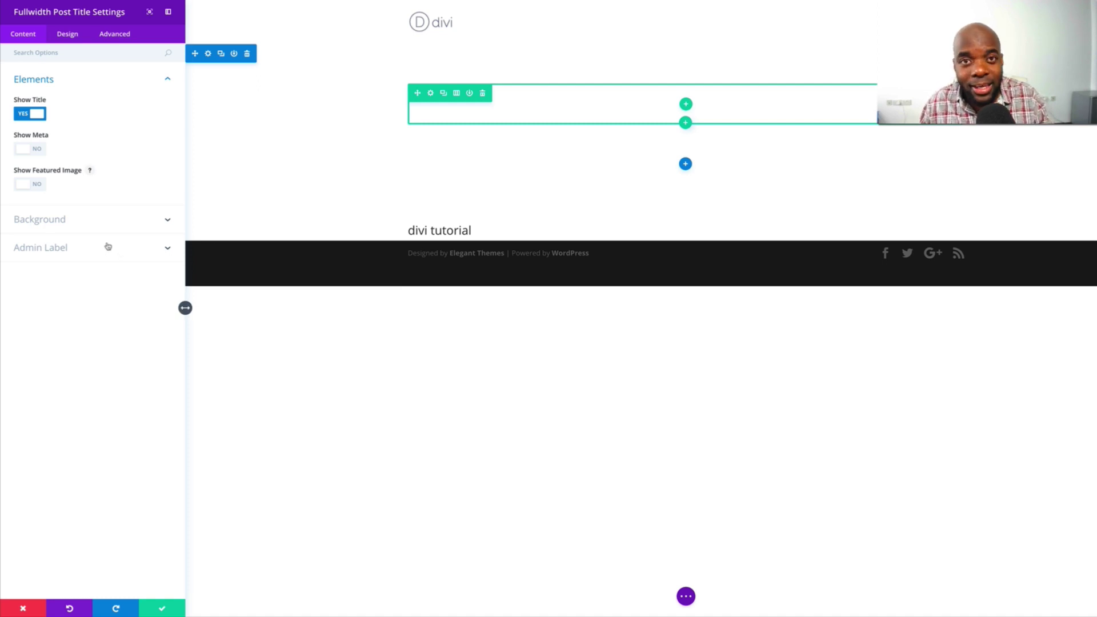
# Give the post title module a red background color, #e02b20
pyautogui.click(55, 221)
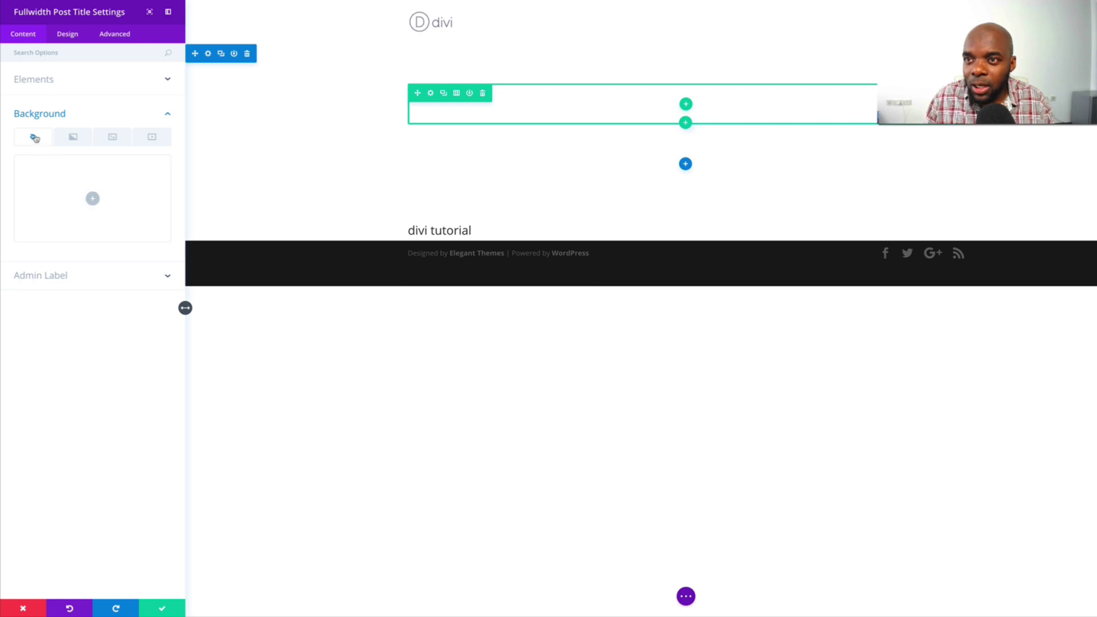
pyautogui.click(93, 199)
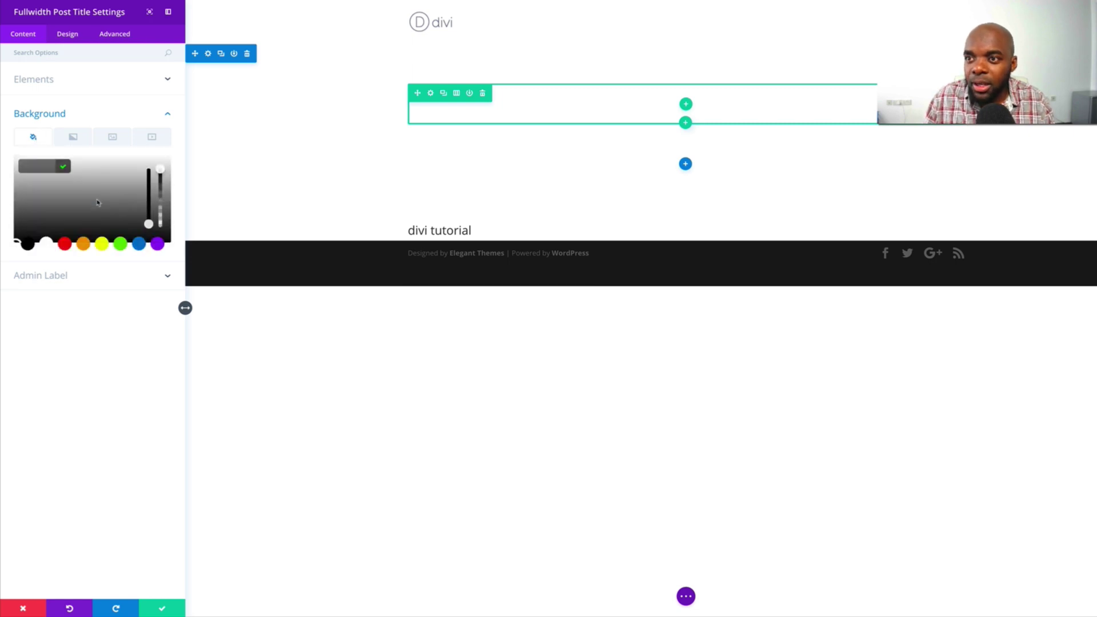
pyautogui.click(64, 245)
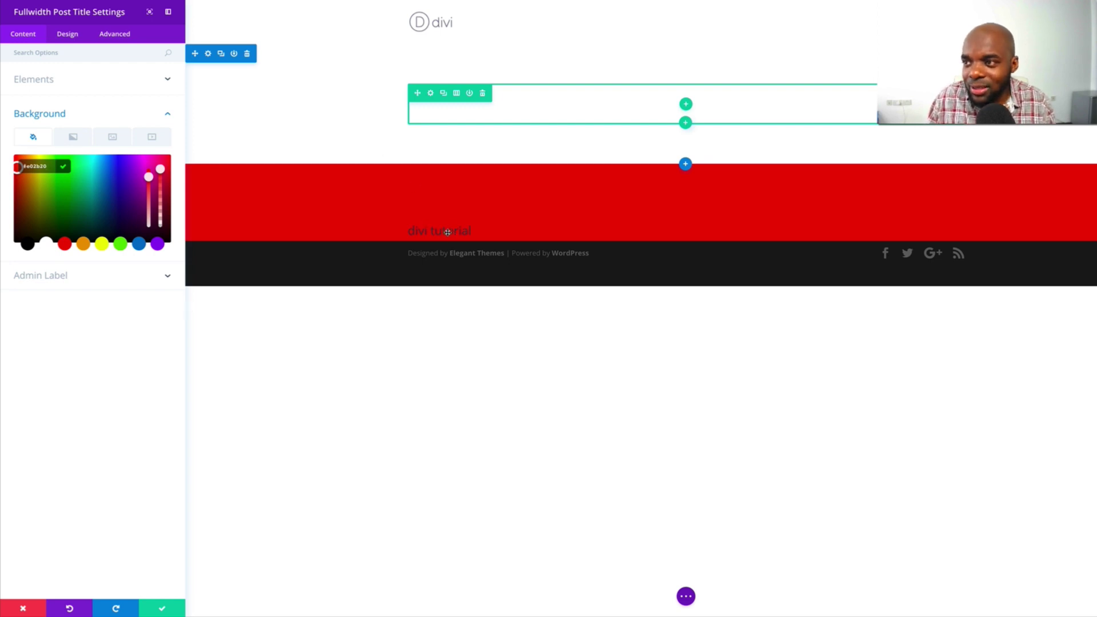
# Set the post title module's text color to Light
pyautogui.click(68, 36)
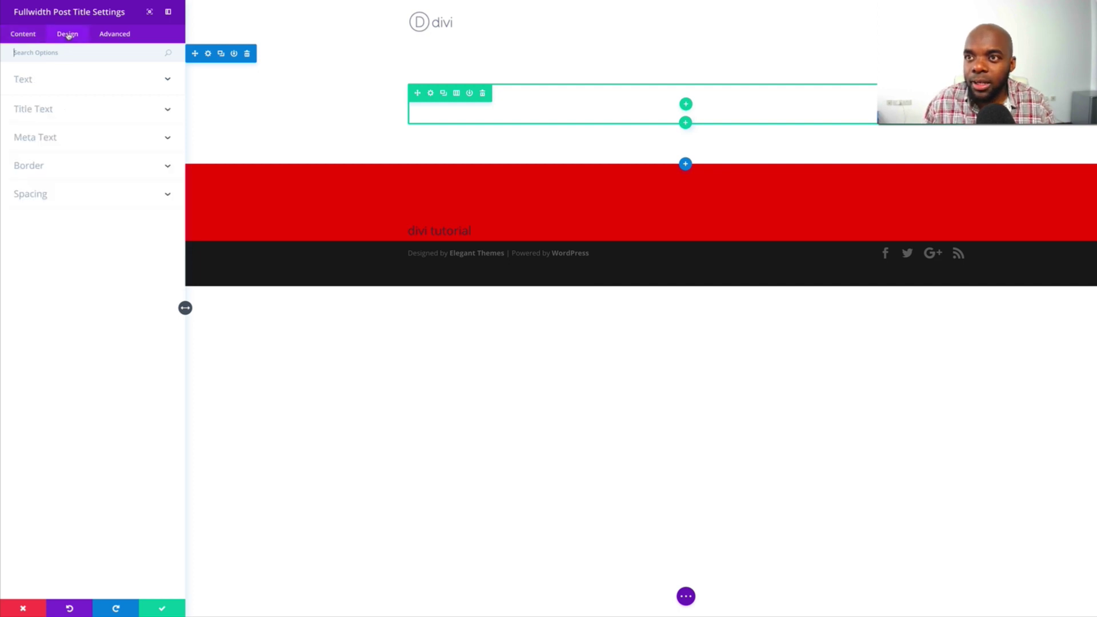
pyautogui.click(32, 82)
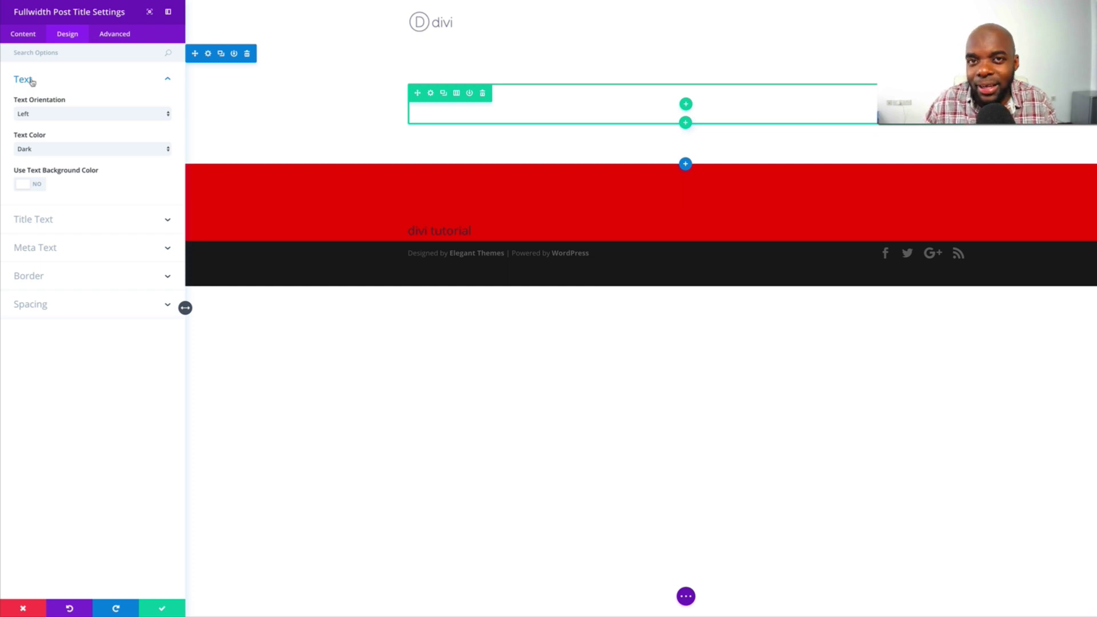
pyautogui.click(29, 152)
pyautogui.click(36, 159)
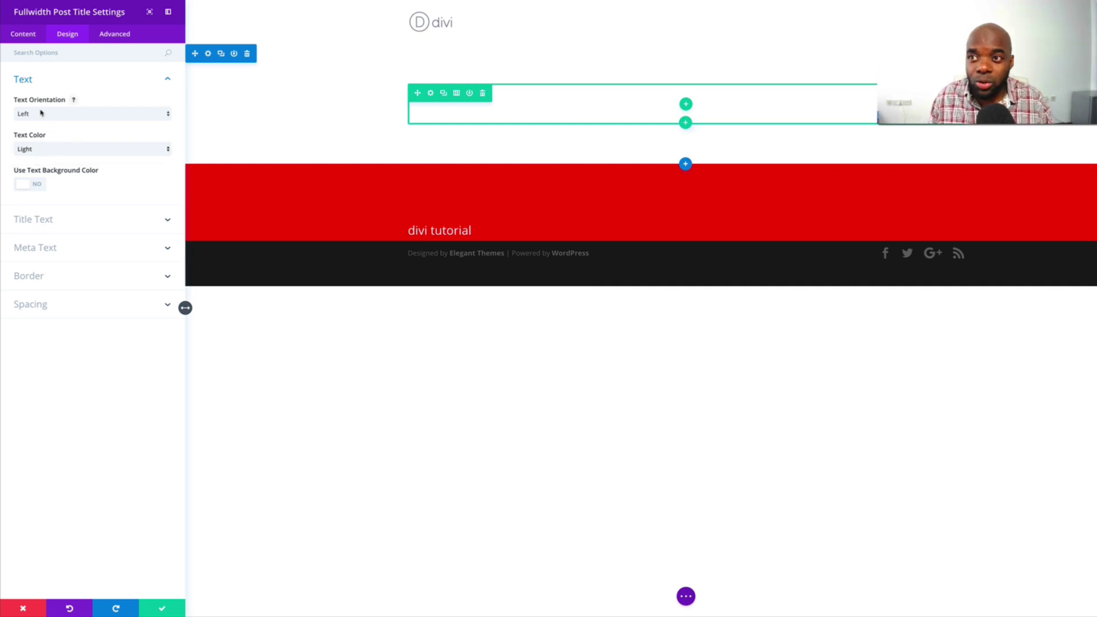
# Try the Center text orientation on the post title module and return it to Left
pyautogui.click(41, 114)
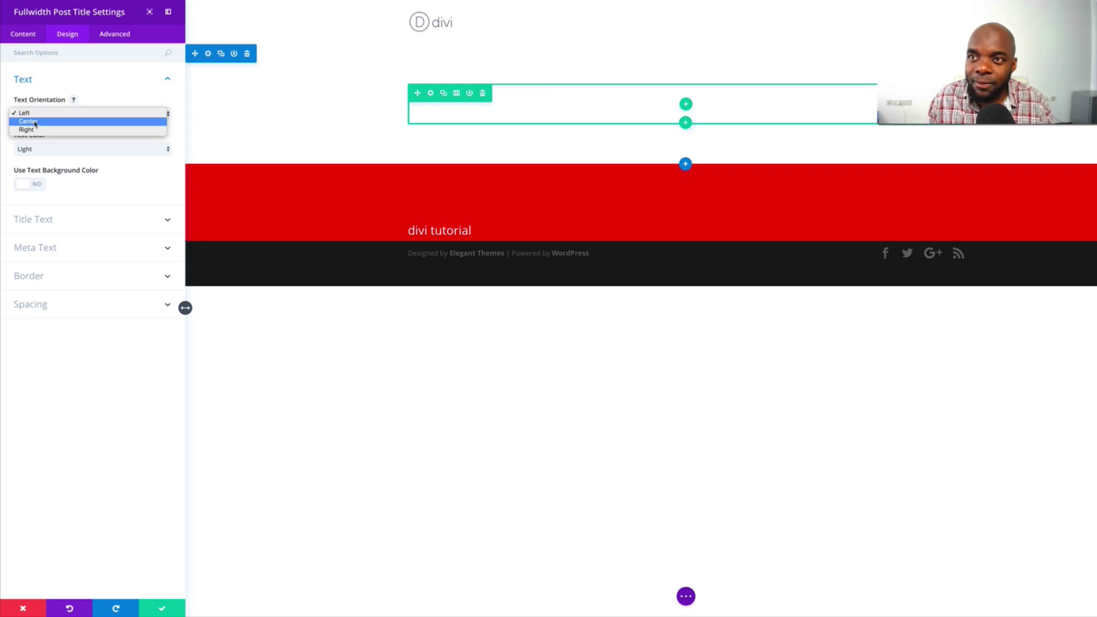
pyautogui.click(28, 121)
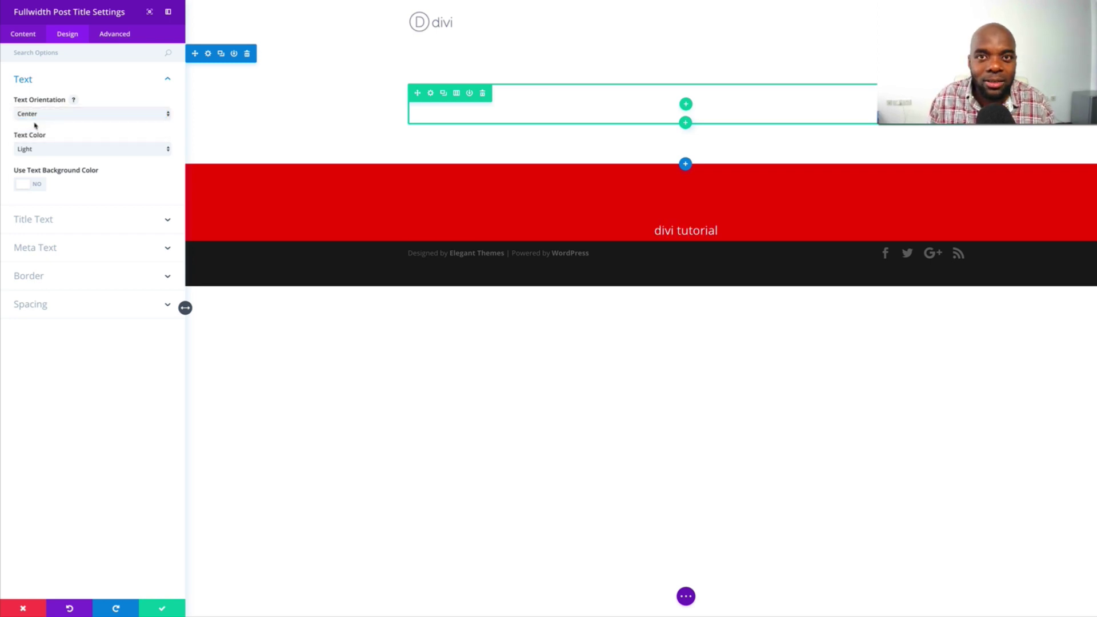
pyautogui.click(33, 113)
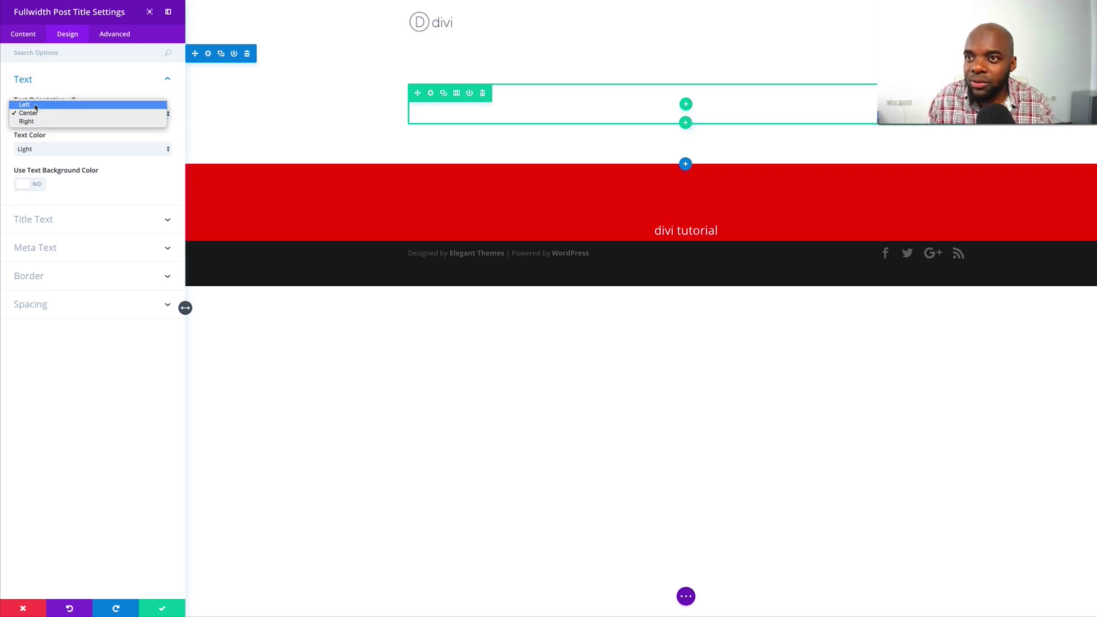
pyautogui.click(35, 105)
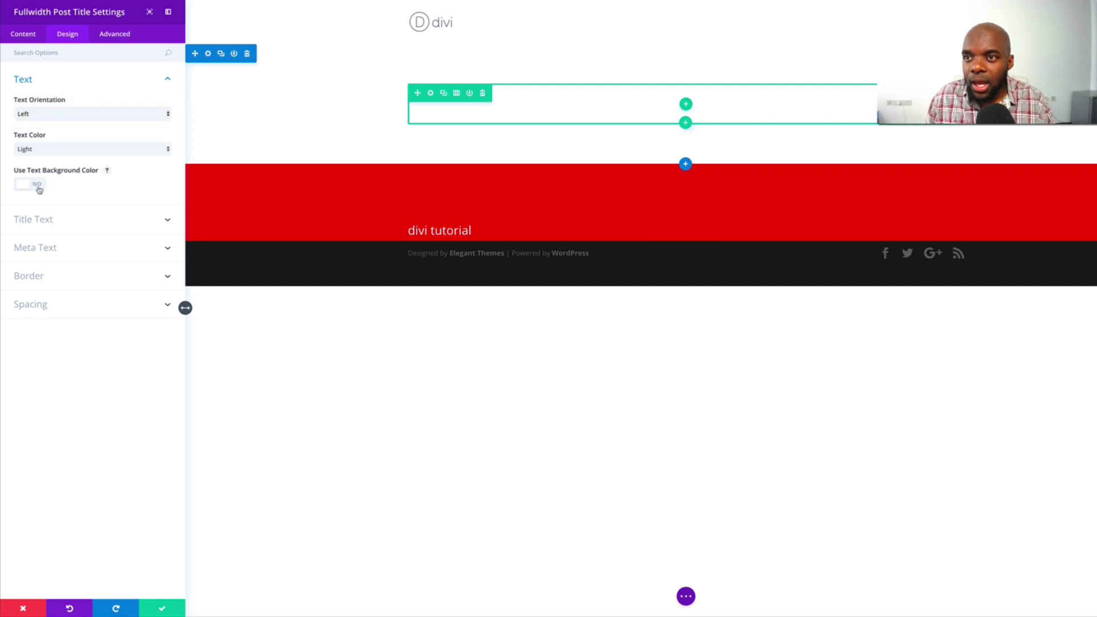
# Make the post title text uppercase and set its letter spacing to 4px
pyautogui.click(46, 222)
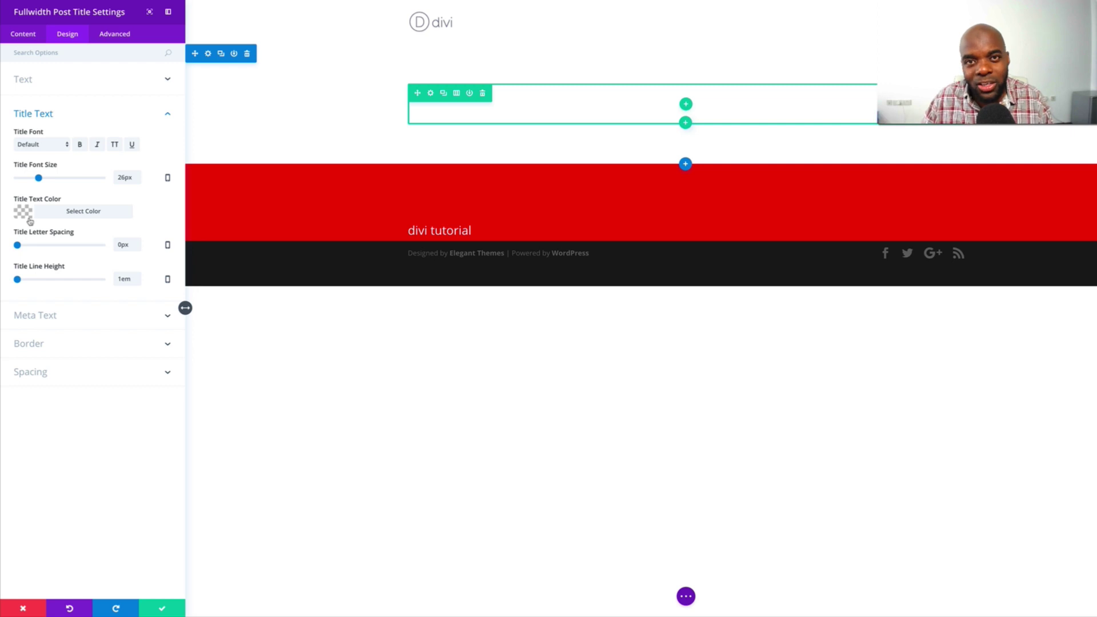
pyautogui.click(115, 145)
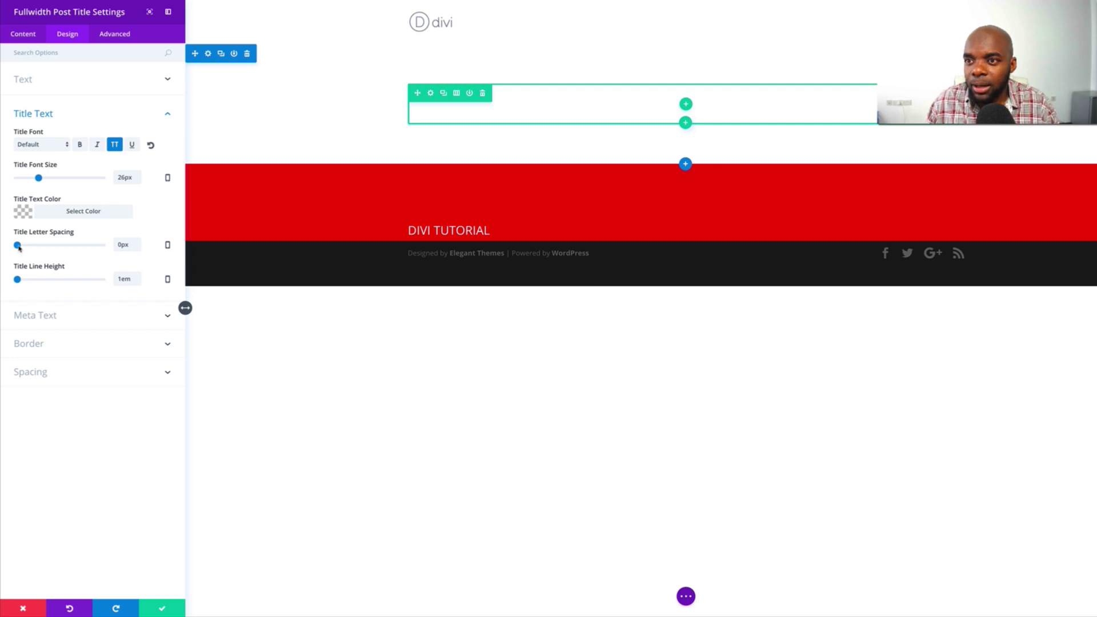
pyautogui.moveTo(17, 246); pyautogui.dragTo(21, 247)
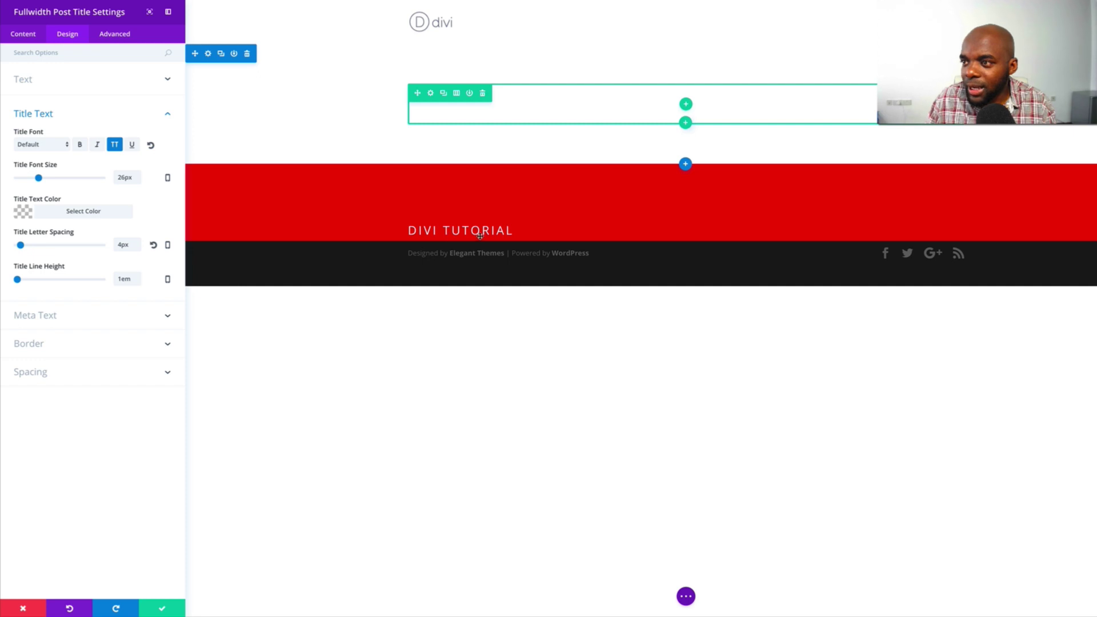
# Give the post title module a custom bottom padding of 20px and save its settings
pyautogui.click(40, 373)
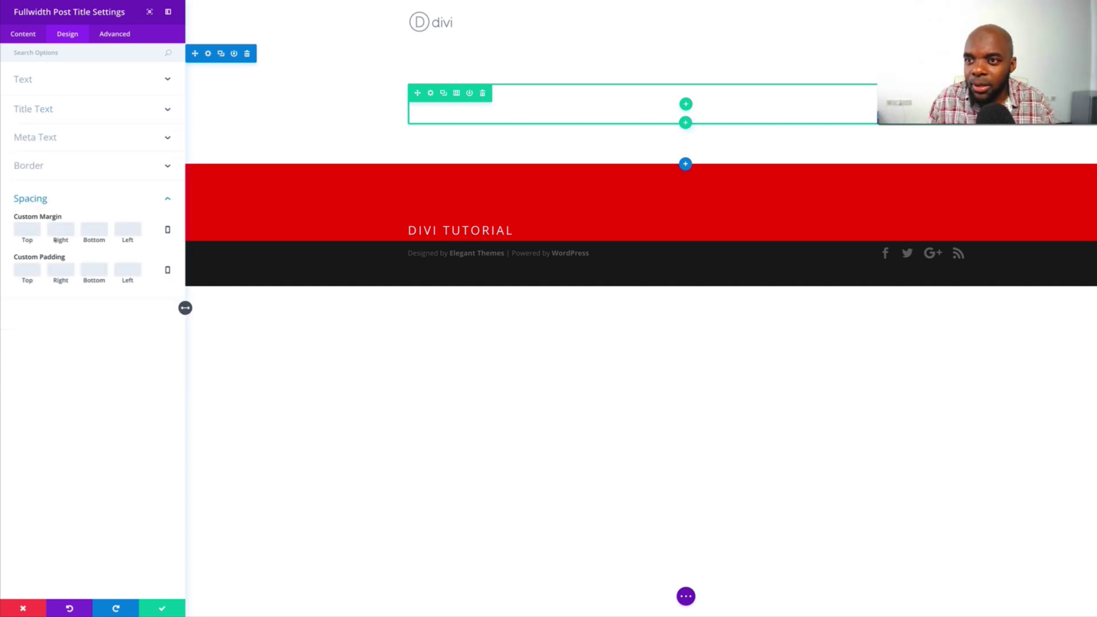
pyautogui.click(95, 265)
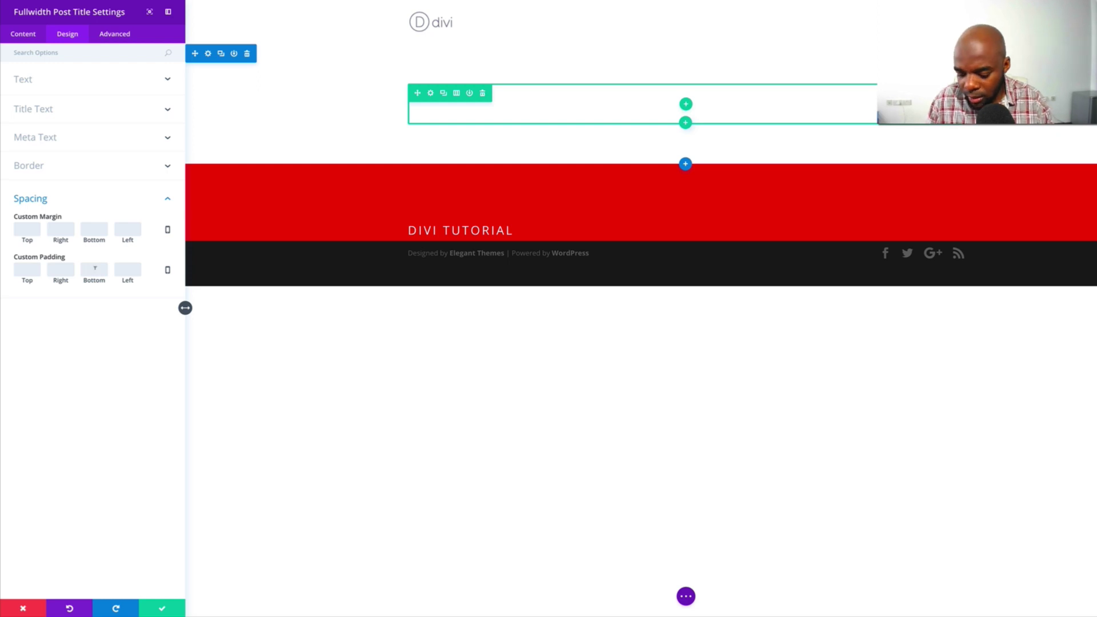
pyautogui.write('20')
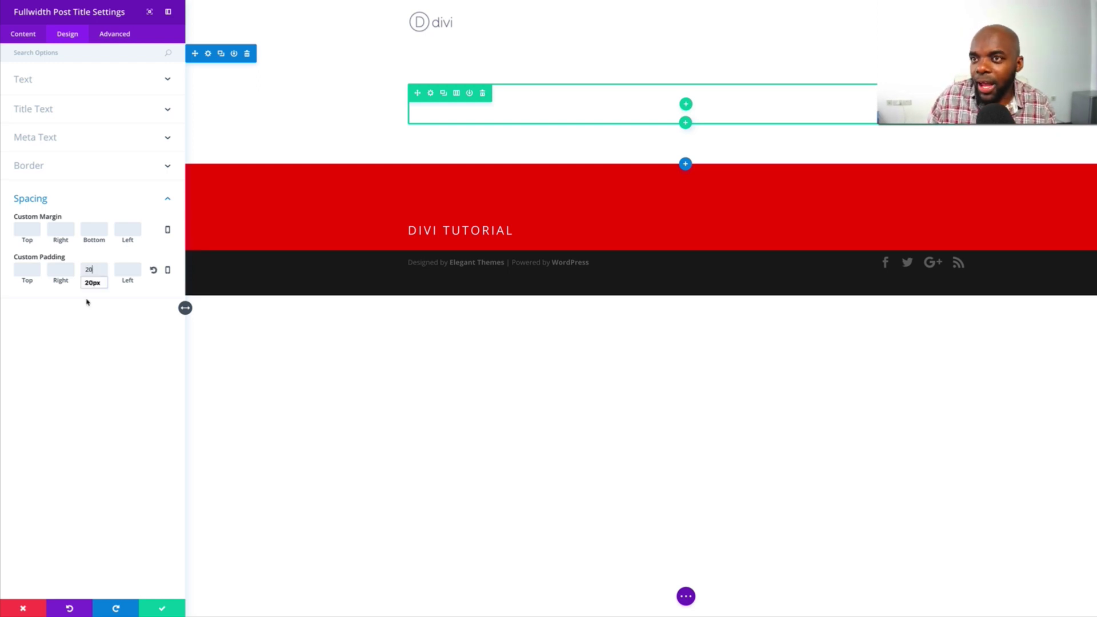
pyautogui.click(163, 609)
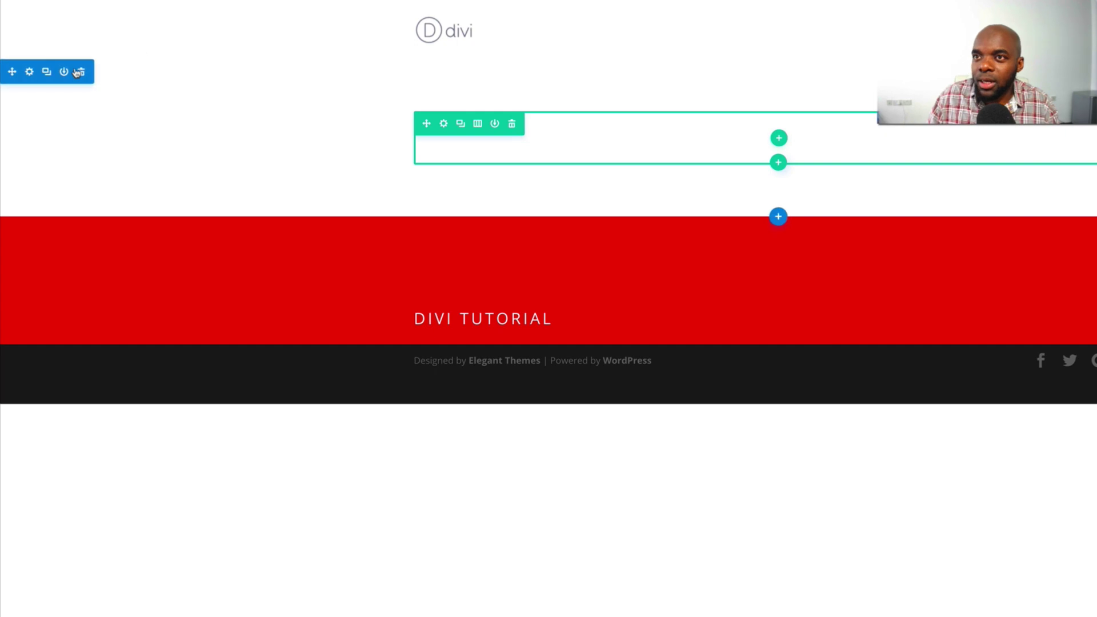
# Delete the empty regular section above the fullwidth post title section
pyautogui.click(81, 72)
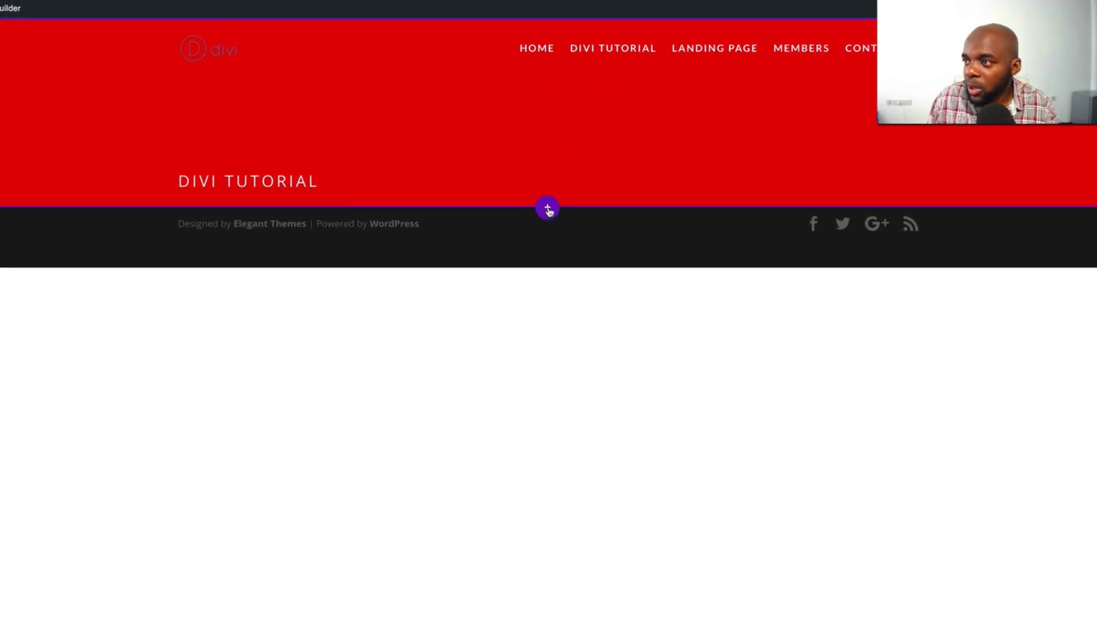
# Add a regular section with a single-column row below the title section and insert a Text module in it
pyautogui.click(547, 209)
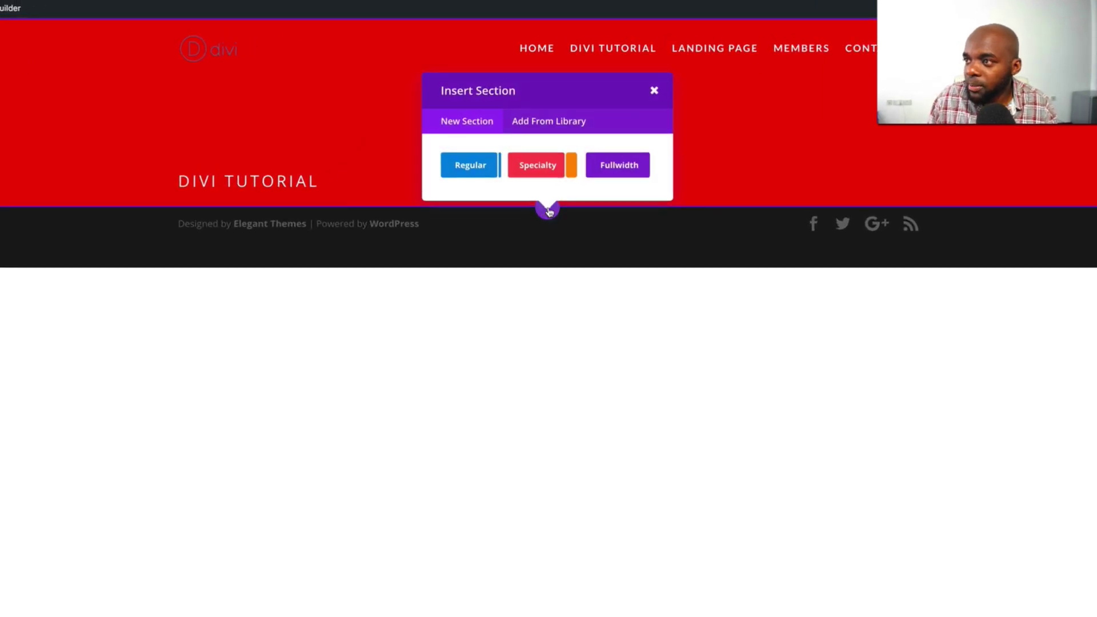
pyautogui.click(475, 164)
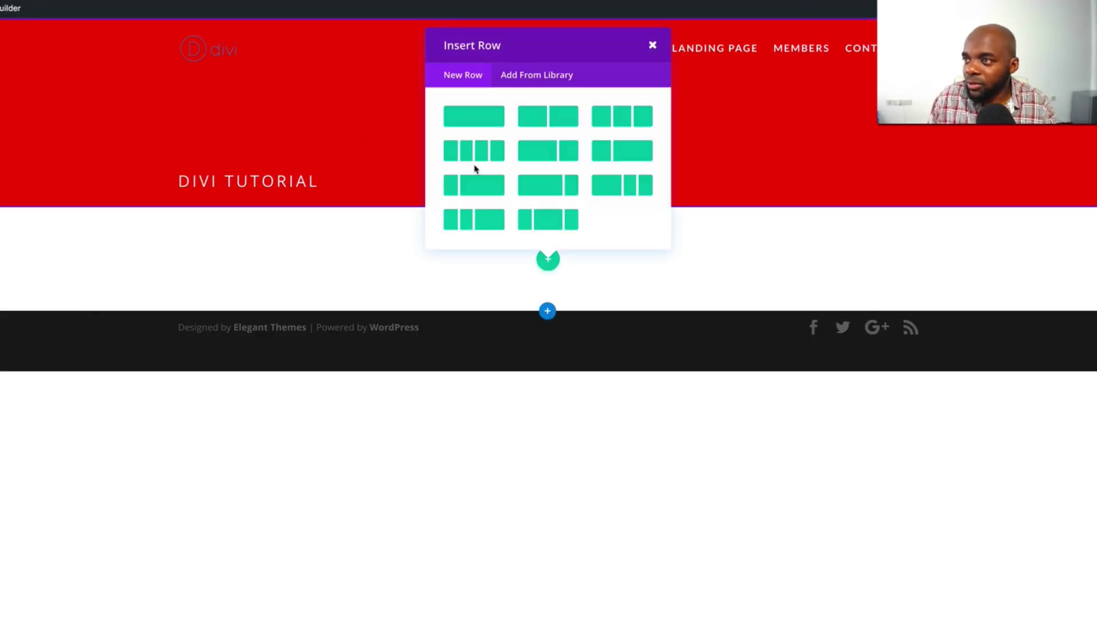
pyautogui.click(491, 117)
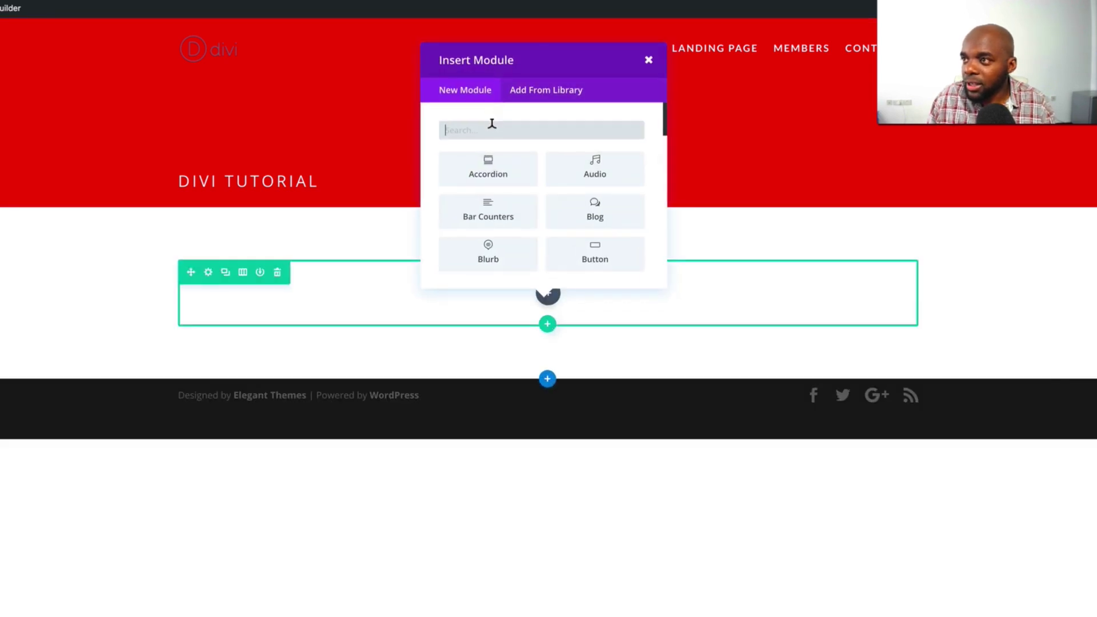
pyautogui.write('text')
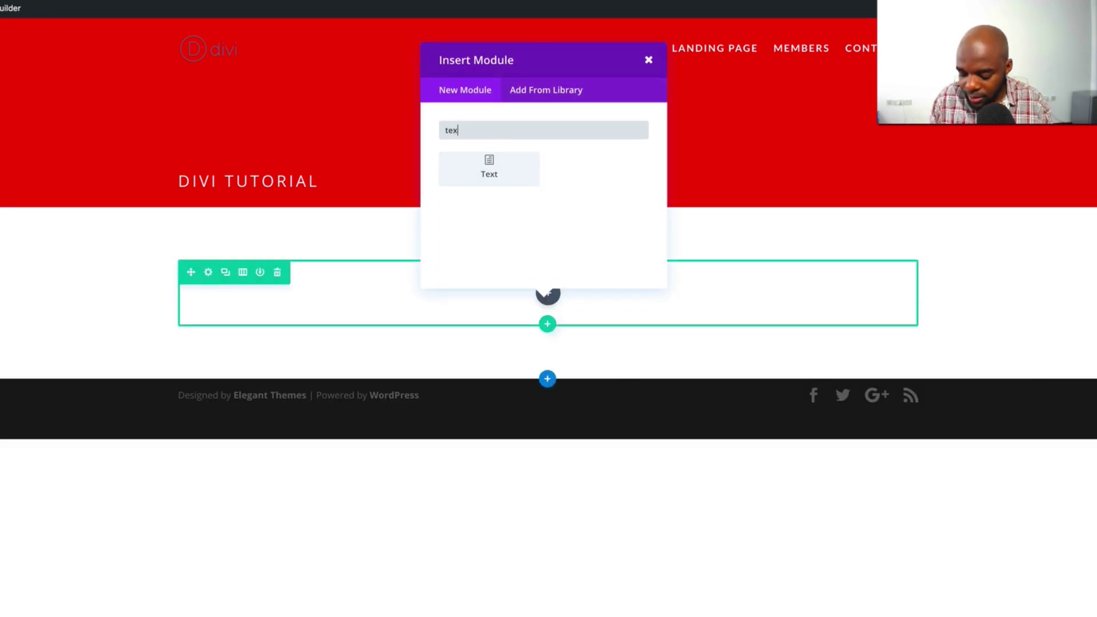
pyautogui.click(496, 163)
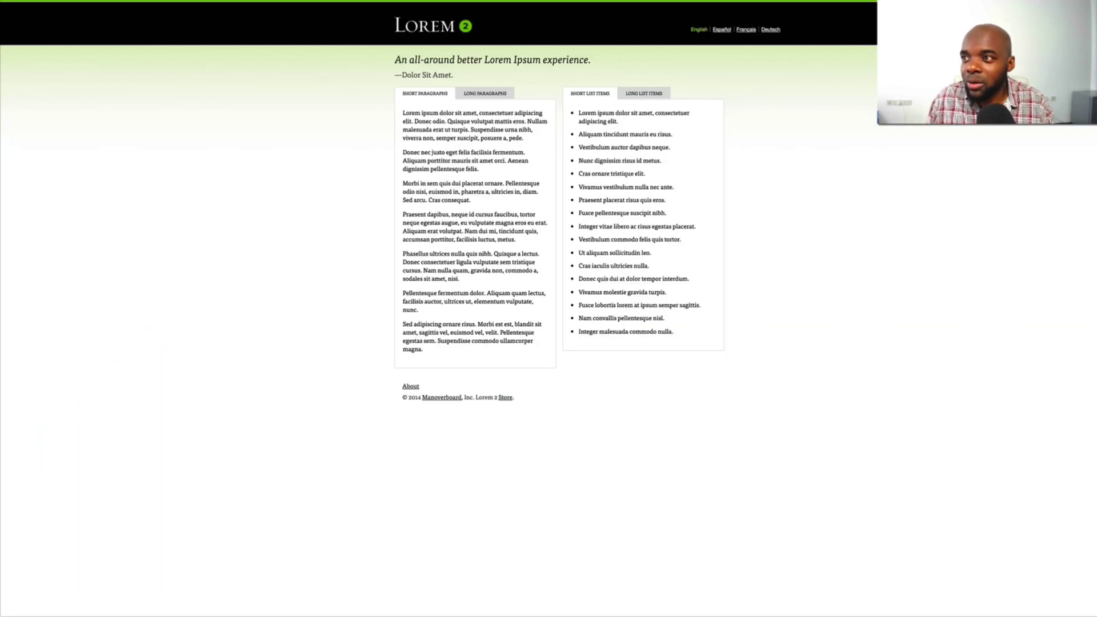
# Copy all the short paragraphs from the Lorem 2 website and paste them into the Text module's content
pyautogui.moveTo(431, 350); pyautogui.dragTo(402, 112)
pyautogui.hotkey('ctrl', 'c')
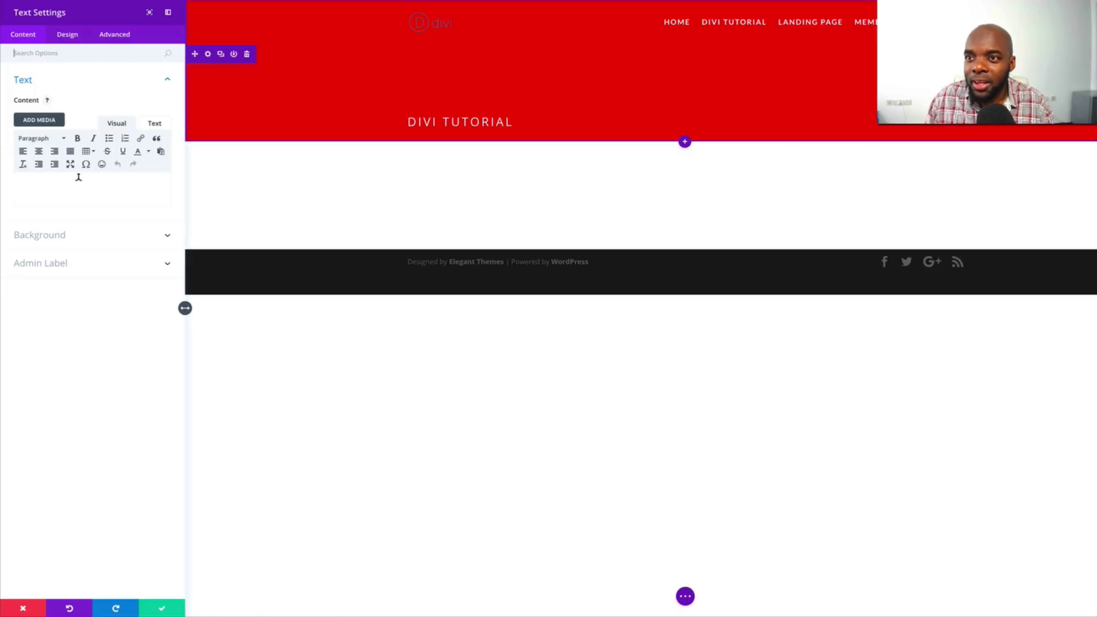
pyautogui.click(74, 182)
pyautogui.hotkey('ctrl', 'v')
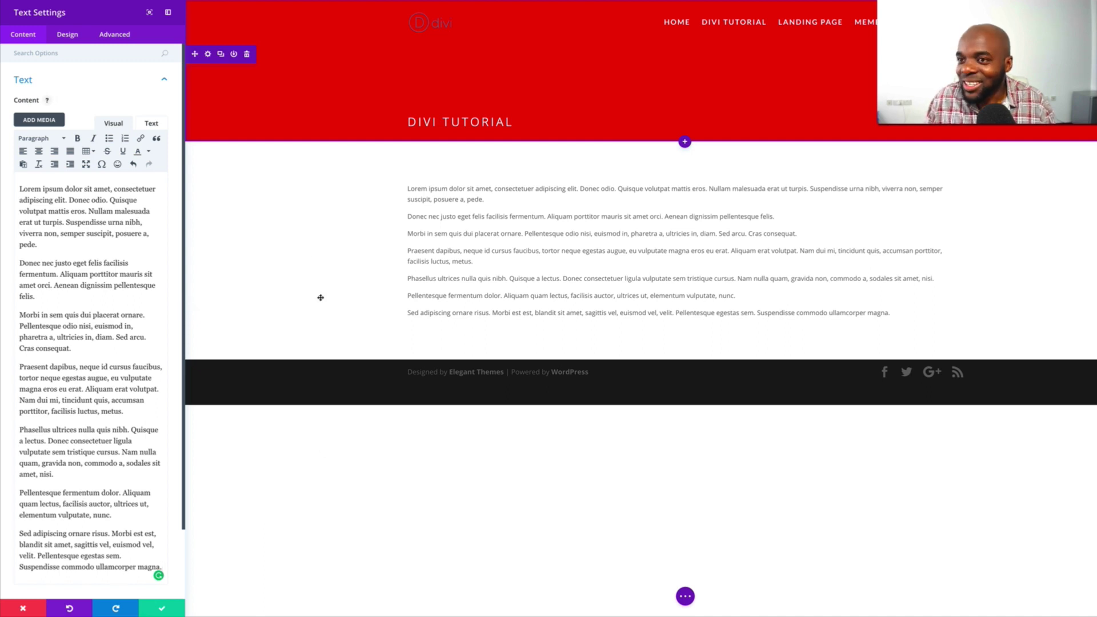
# Set the Text module's font size to 16px and save its settings
pyautogui.click(70, 35)
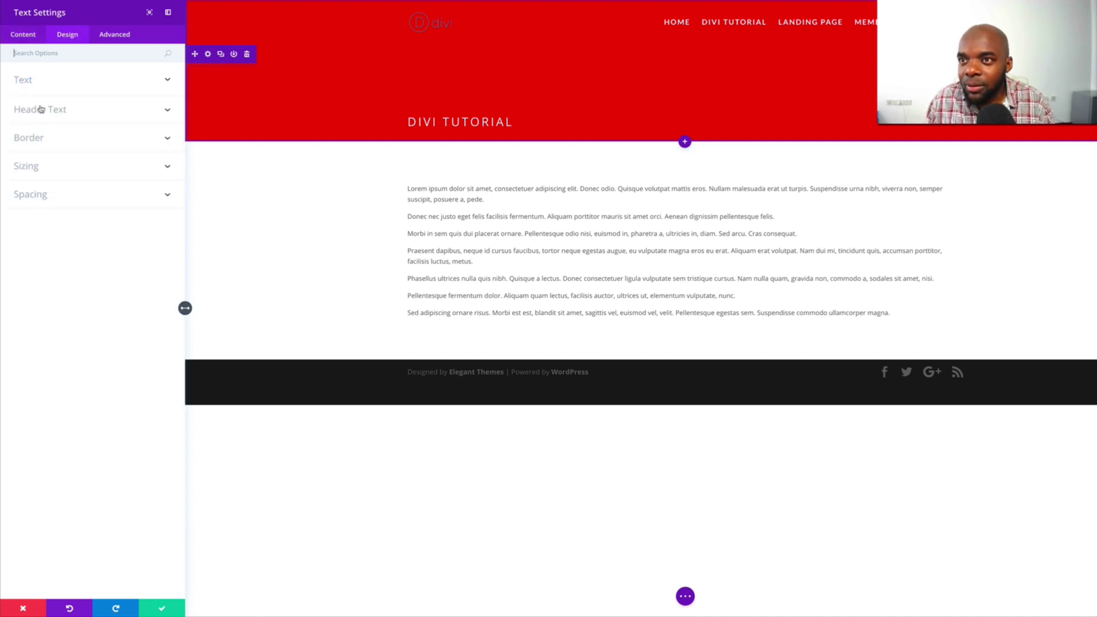
pyautogui.click(22, 83)
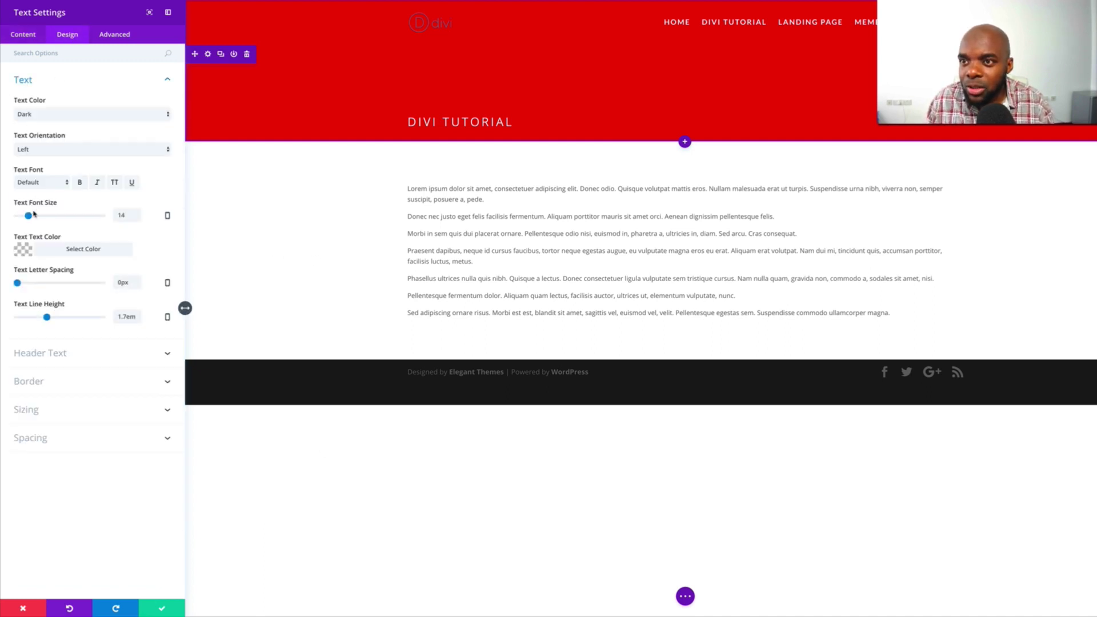
pyautogui.moveTo(29, 217); pyautogui.dragTo(31, 218)
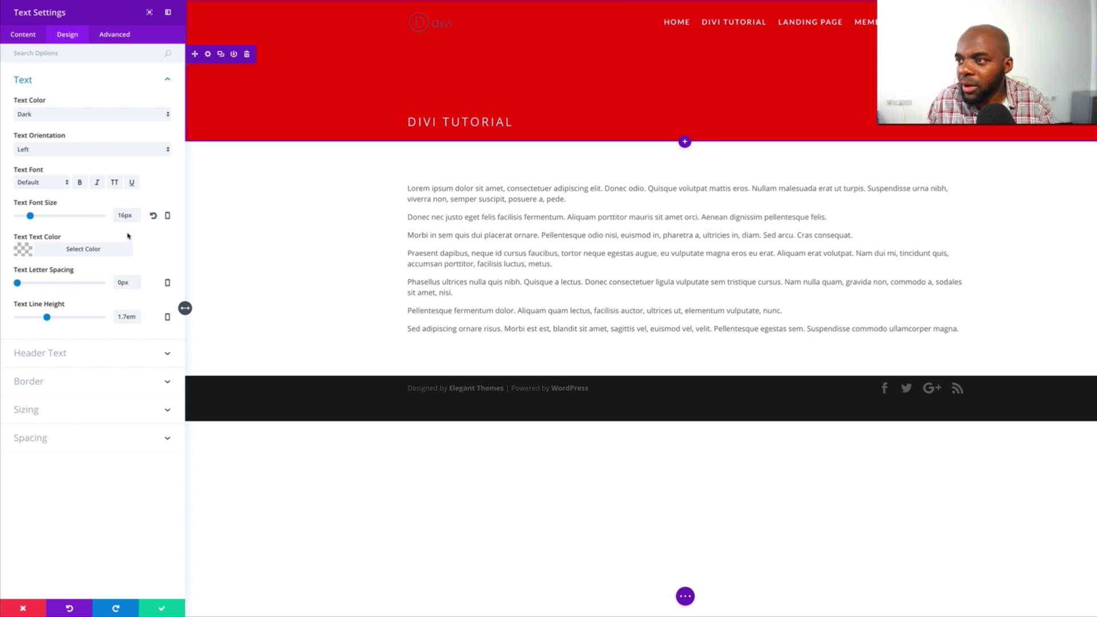
pyautogui.click(161, 608)
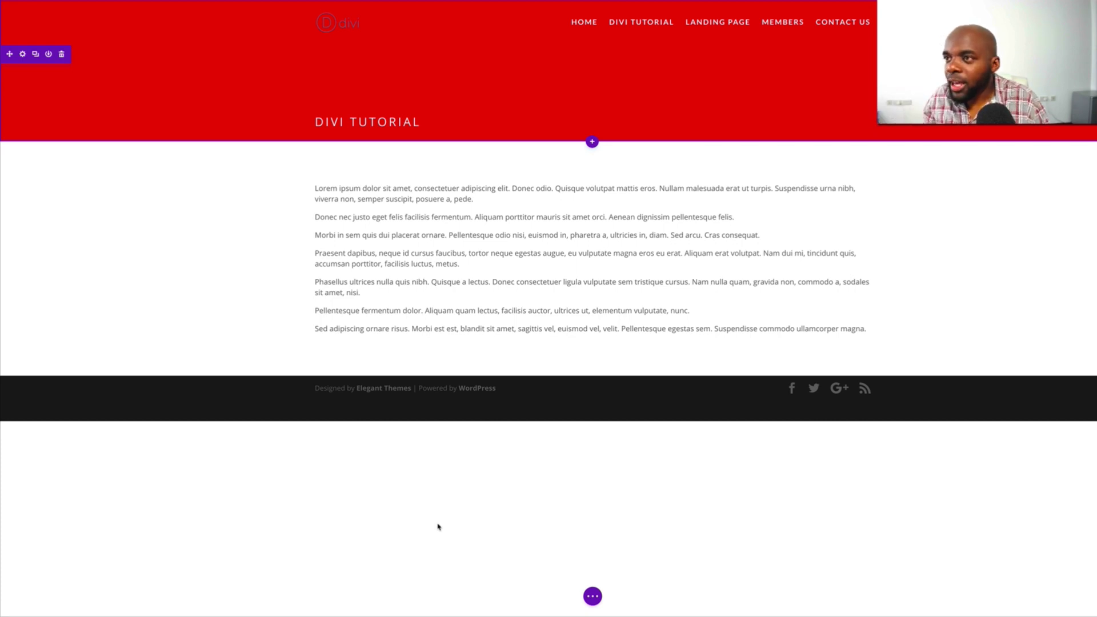
# Save the page and exit the visual builder
pyautogui.click(593, 596)
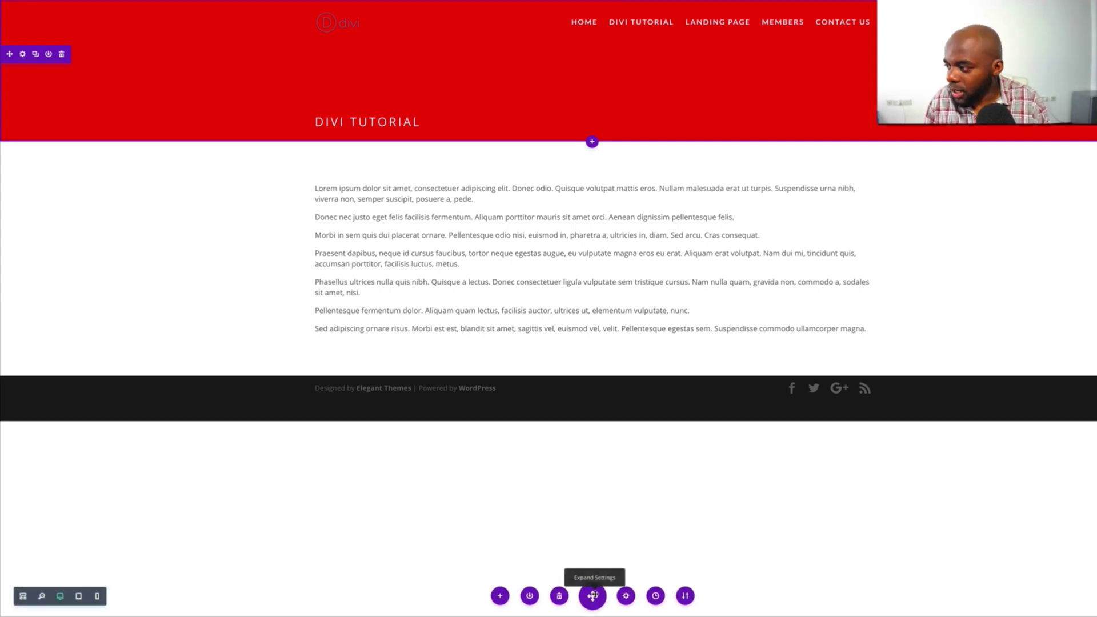
pyautogui.click(593, 596)
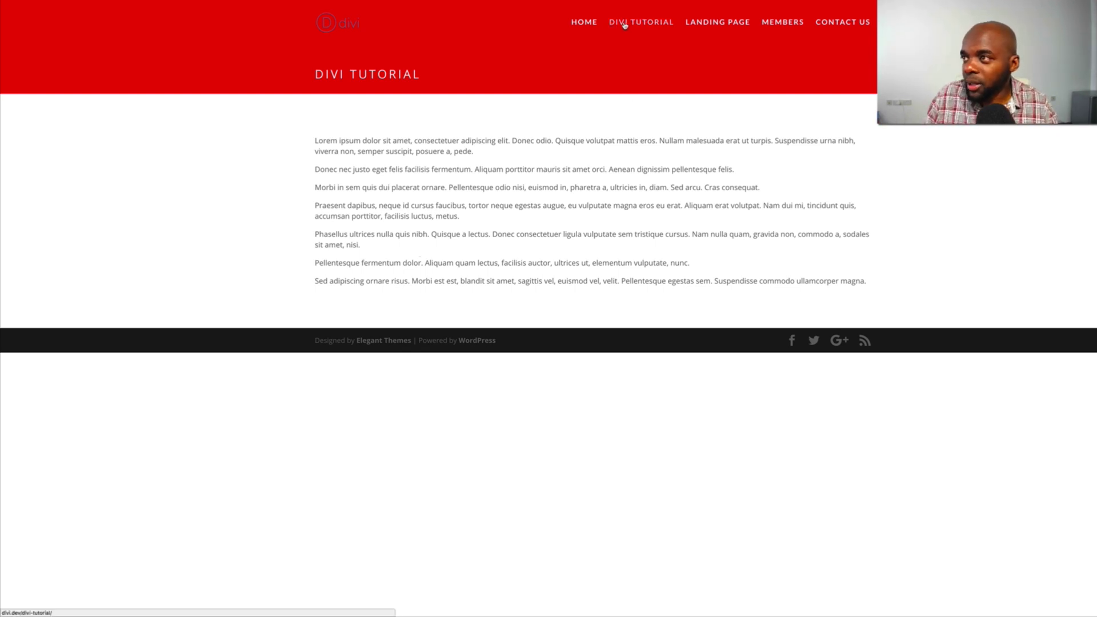
# View the Home page's hero header and compare it with the title header on the Divi Tutorial page
pyautogui.click(587, 26)
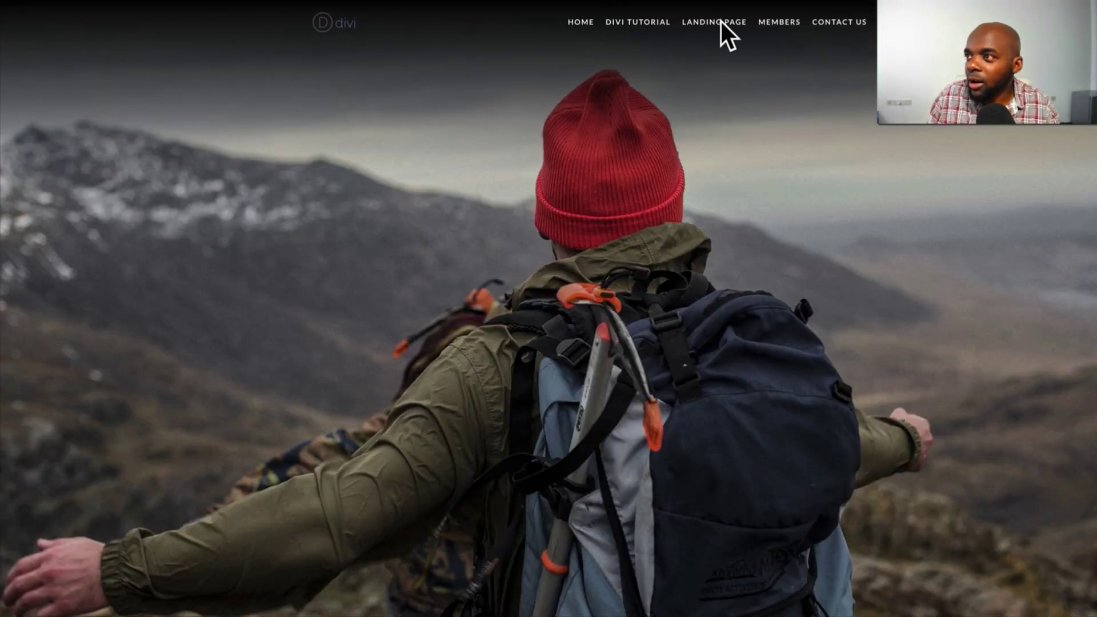
pyautogui.click(662, 25)
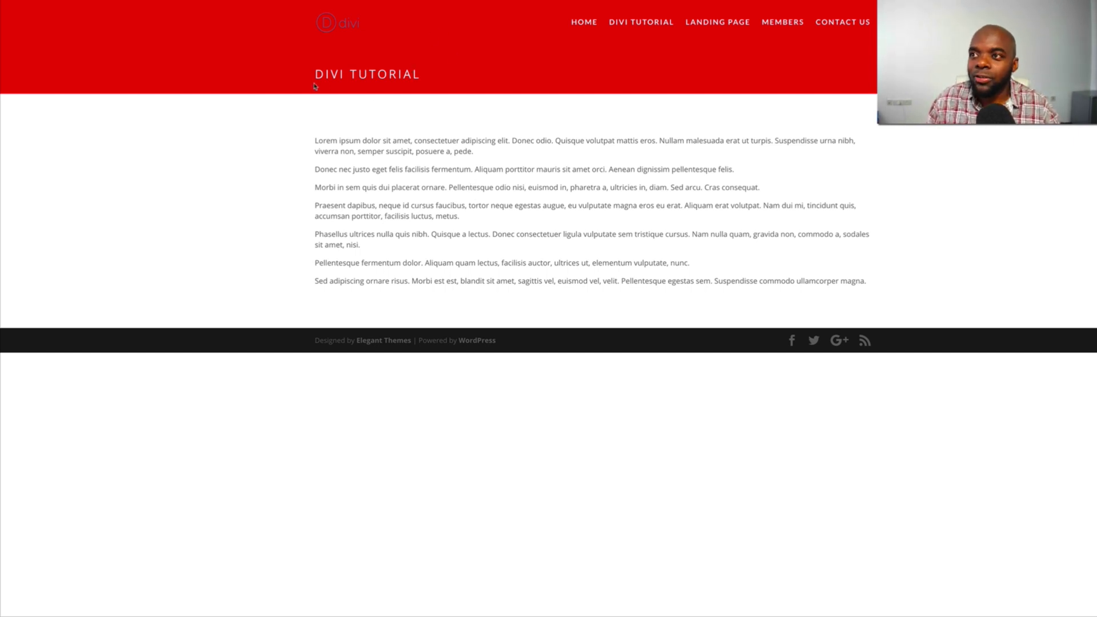
pyautogui.moveTo(315, 75); pyautogui.dragTo(422, 79)
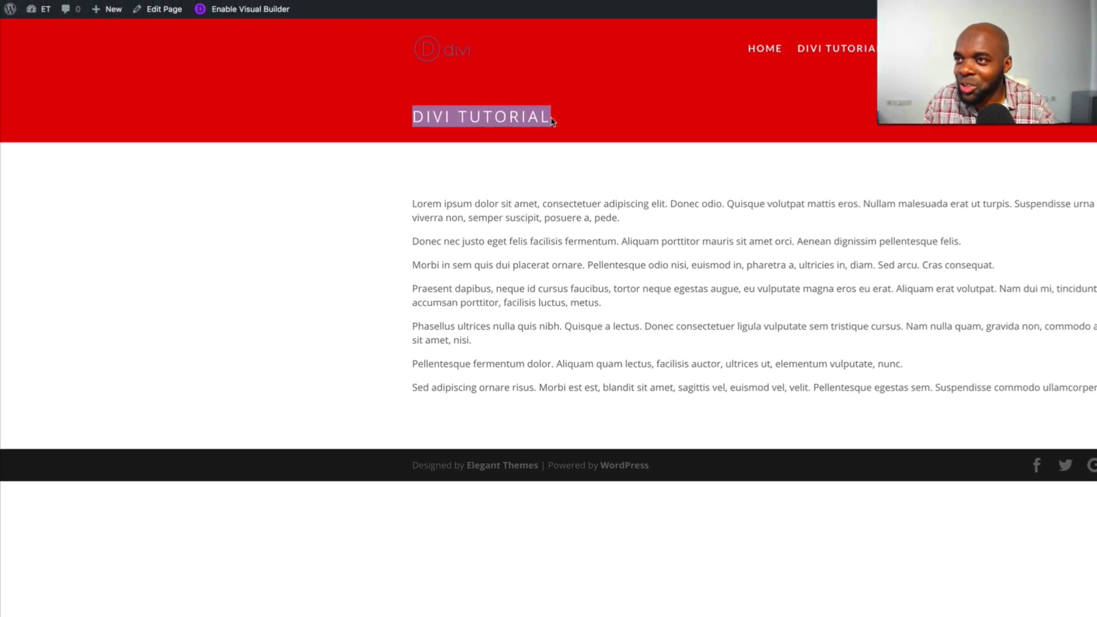
pyautogui.click(404, 211)
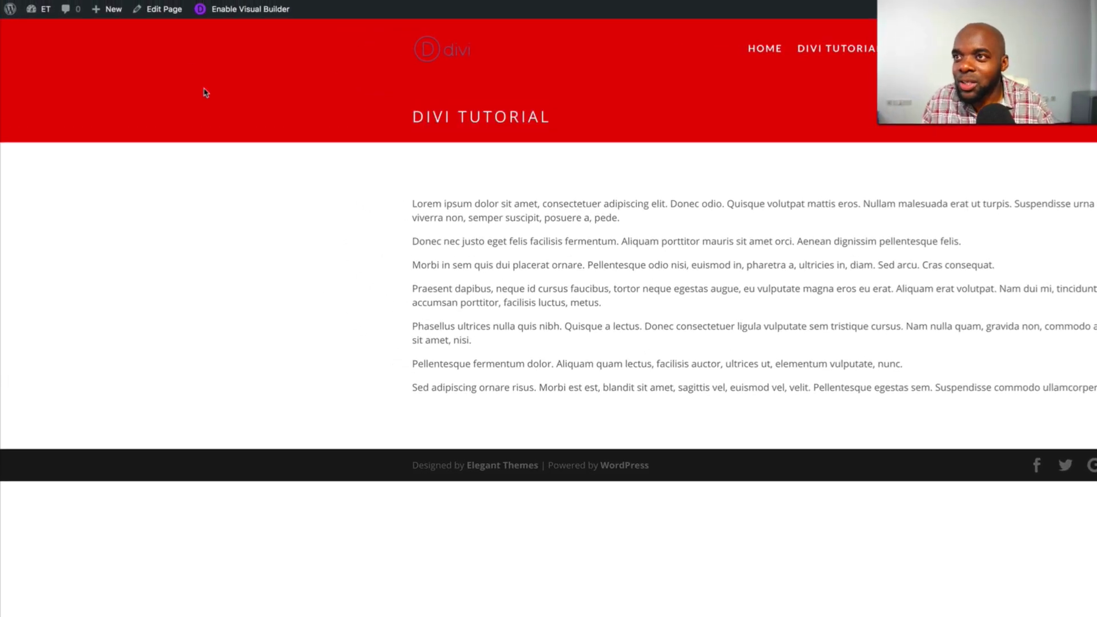
# Reopen the Divi Tutorial page in the visual builder and switch it to wireframe view
pyautogui.click(250, 10)
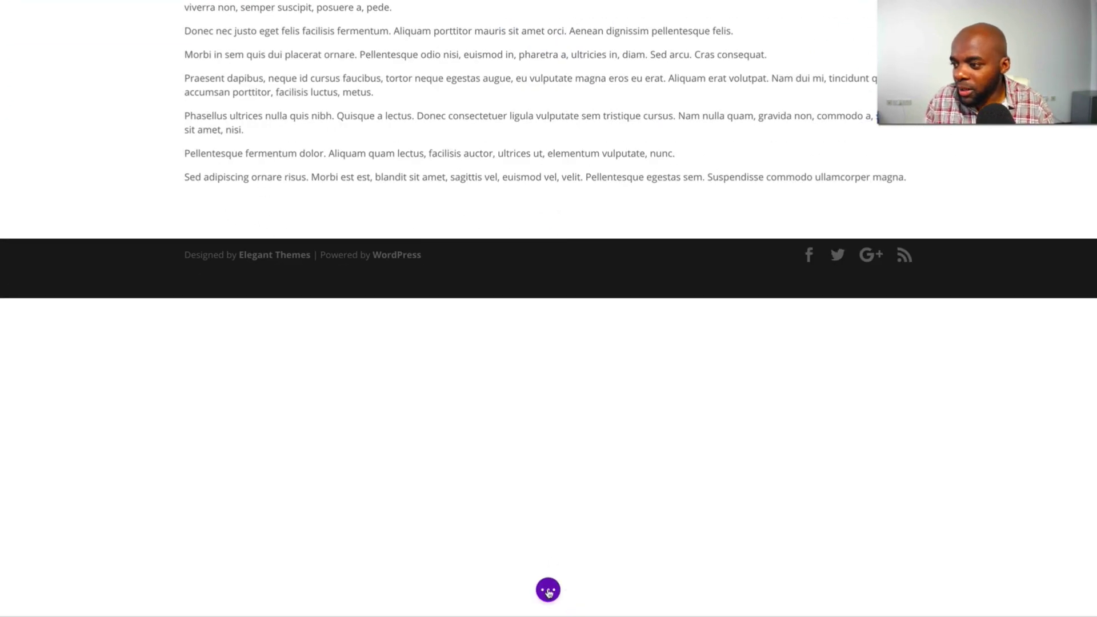
pyautogui.click(548, 590)
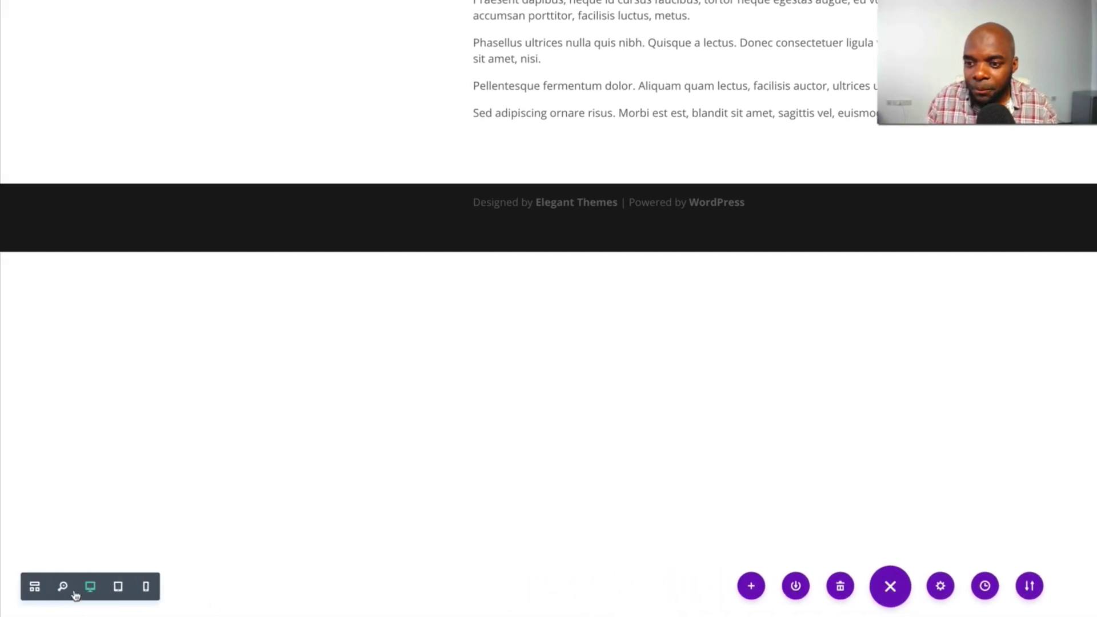
pyautogui.click(34, 586)
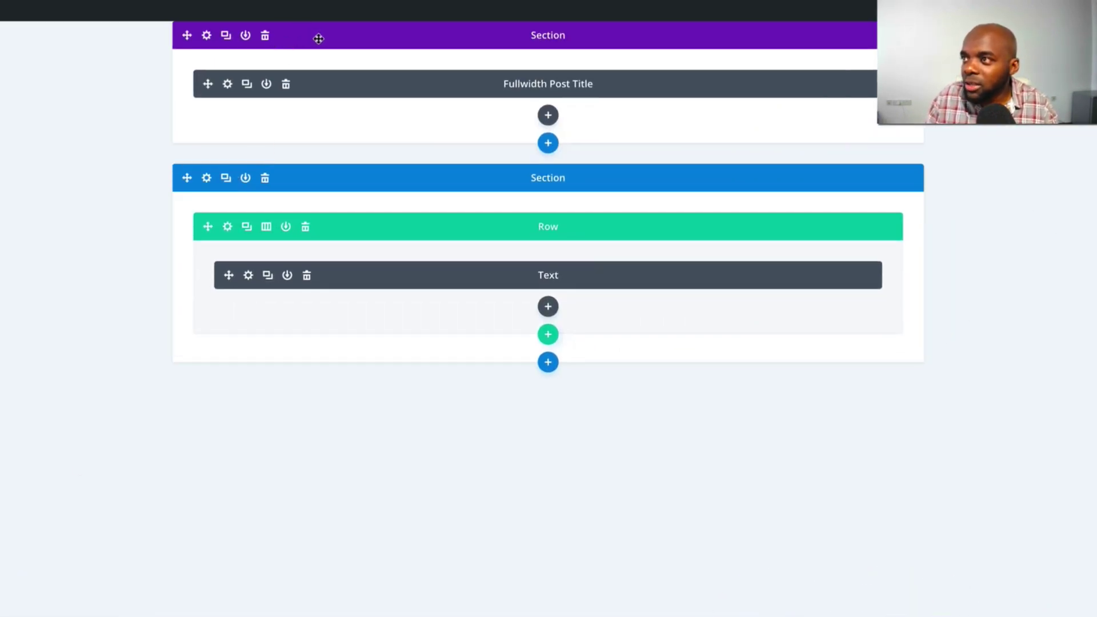
# Save the purple fullwidth header section to the Divi Library with the template name "New Page Titles"
pyautogui.click(246, 36)
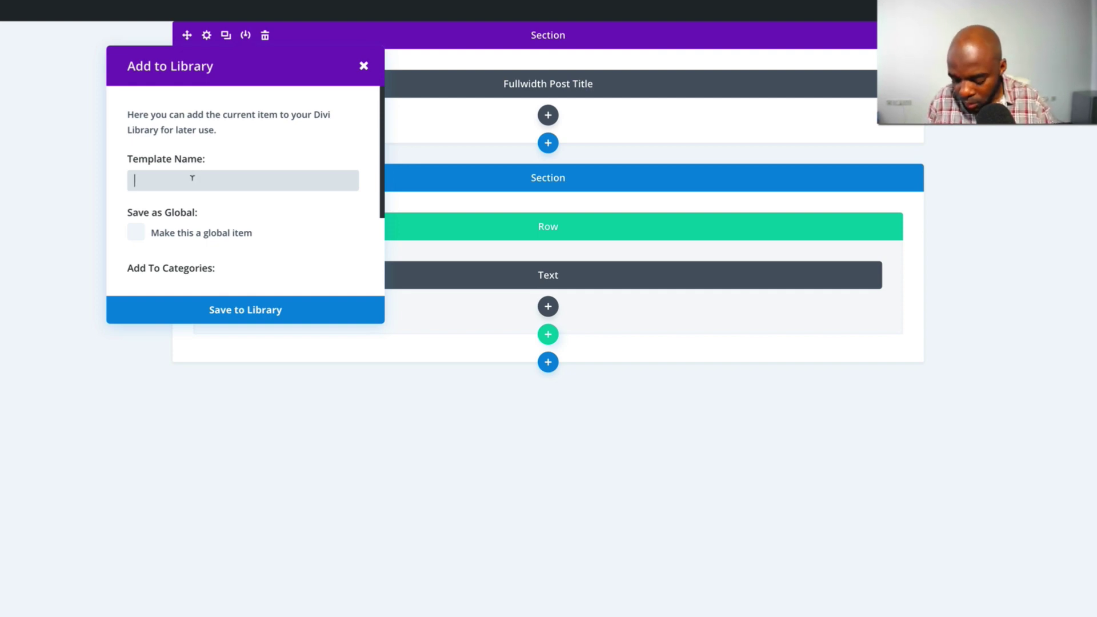
pyautogui.write('New ')
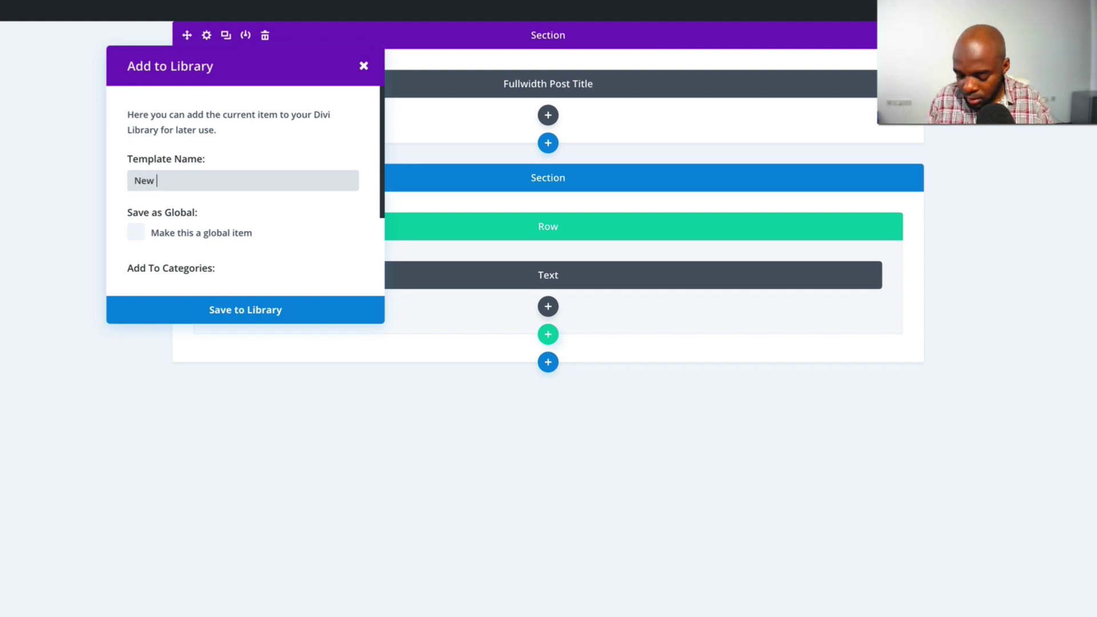
pyautogui.write('Page Tiles')
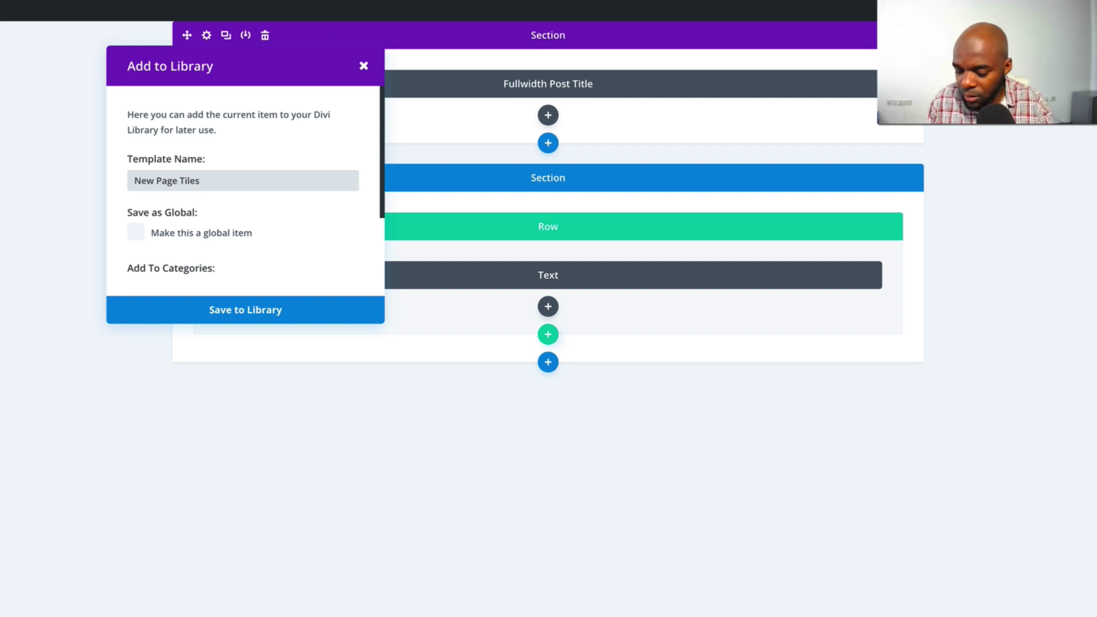
pyautogui.press('Left')
pyautogui.press('Left')
pyautogui.press('Left')
pyautogui.write('t')
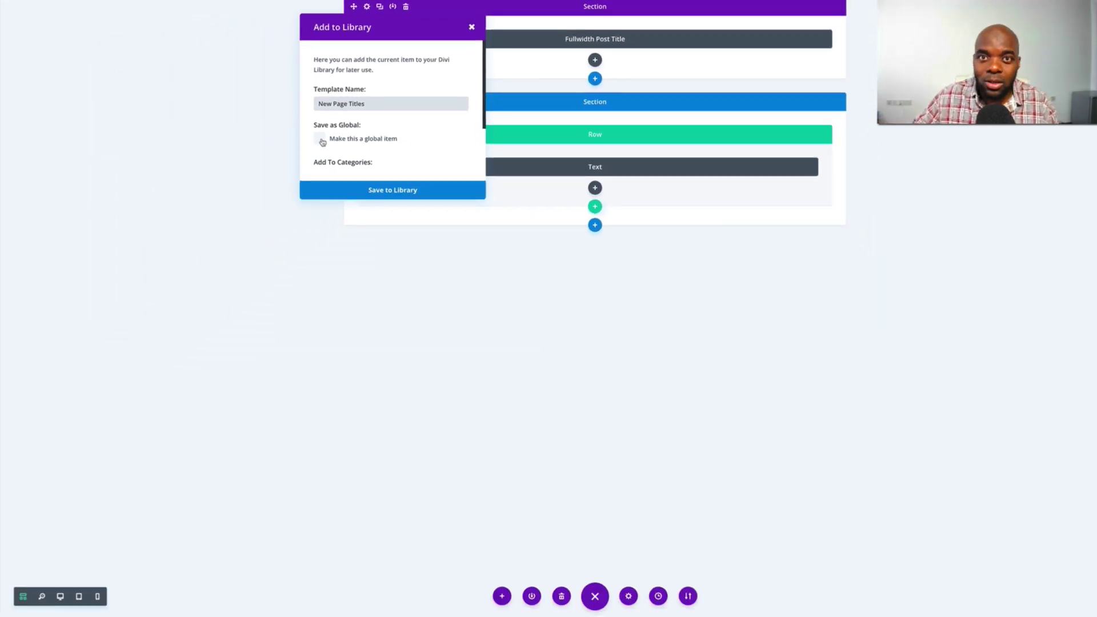
pyautogui.click(389, 193)
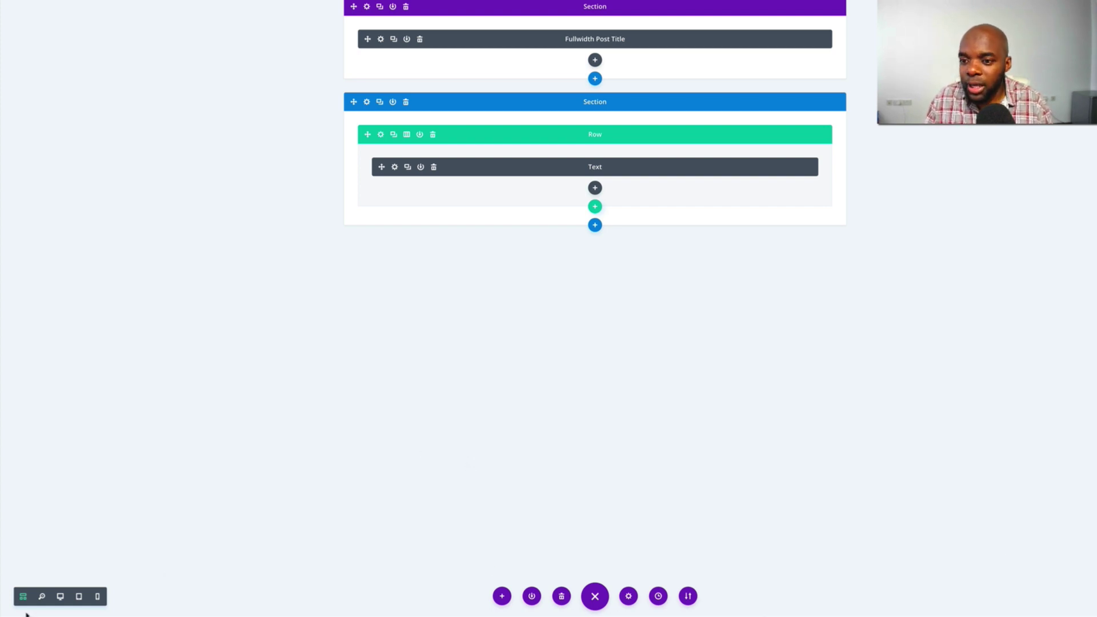
# Open the Contact Us page in the visual builder and switch it to wireframe view
pyautogui.click(60, 597)
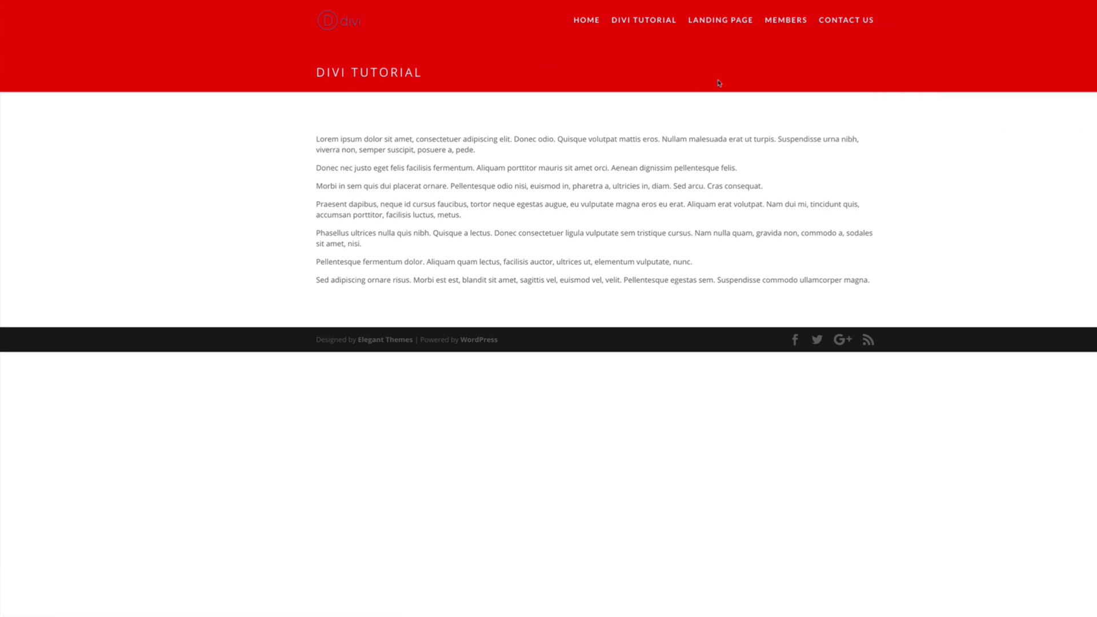
pyautogui.click(848, 23)
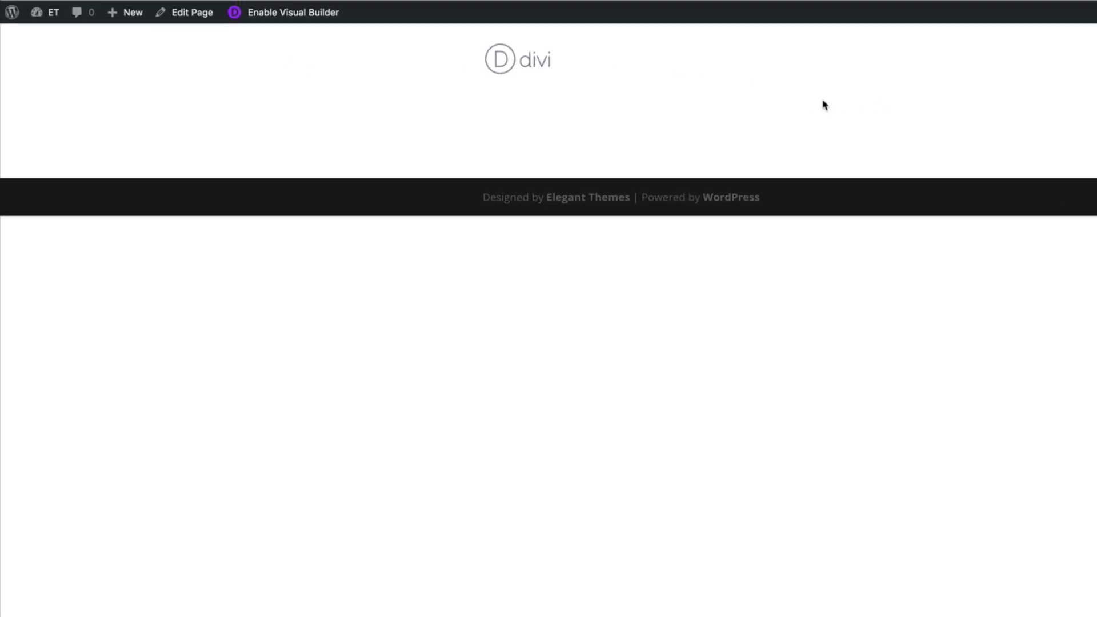
pyautogui.click(309, 13)
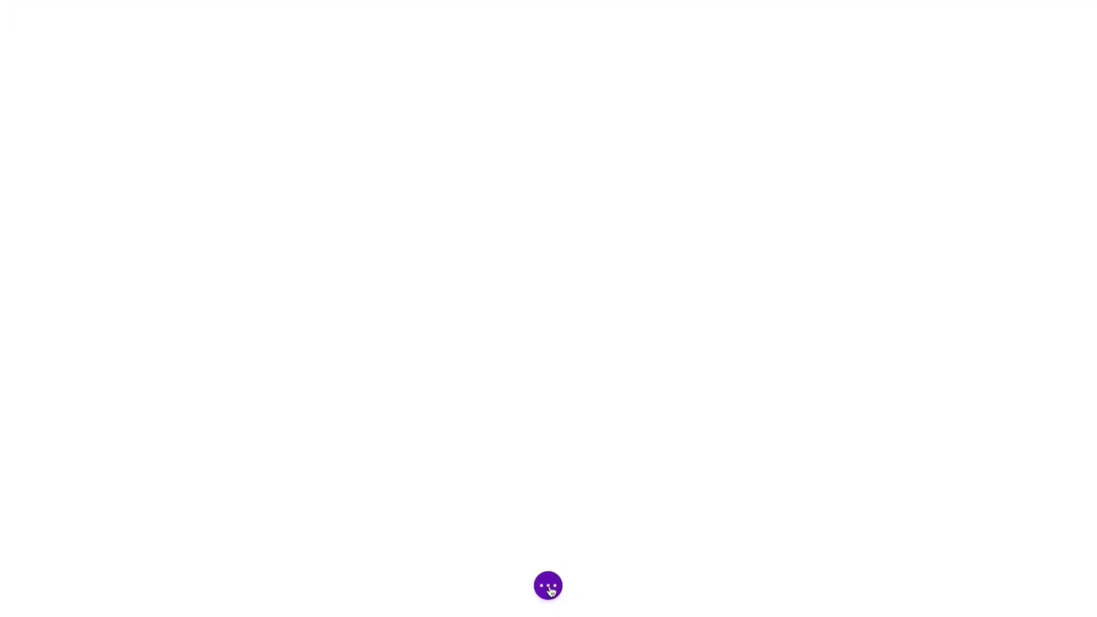
pyautogui.click(548, 585)
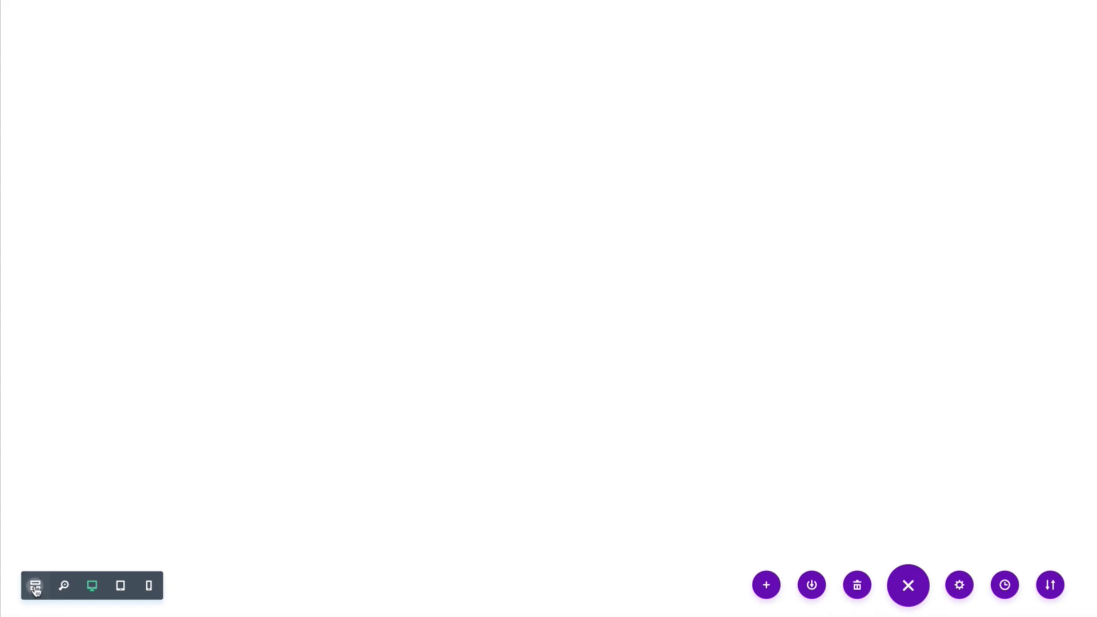
pyautogui.click(36, 588)
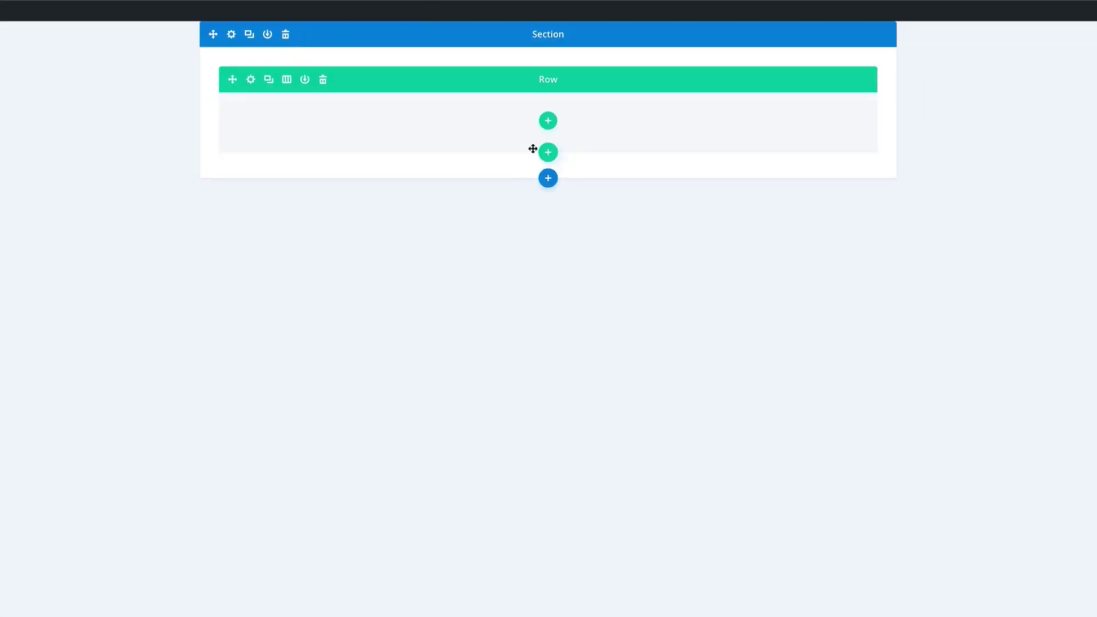
# Insert the New Page Titles section from the library, delete the empty regular section above it and return to desktop view
pyautogui.click(547, 178)
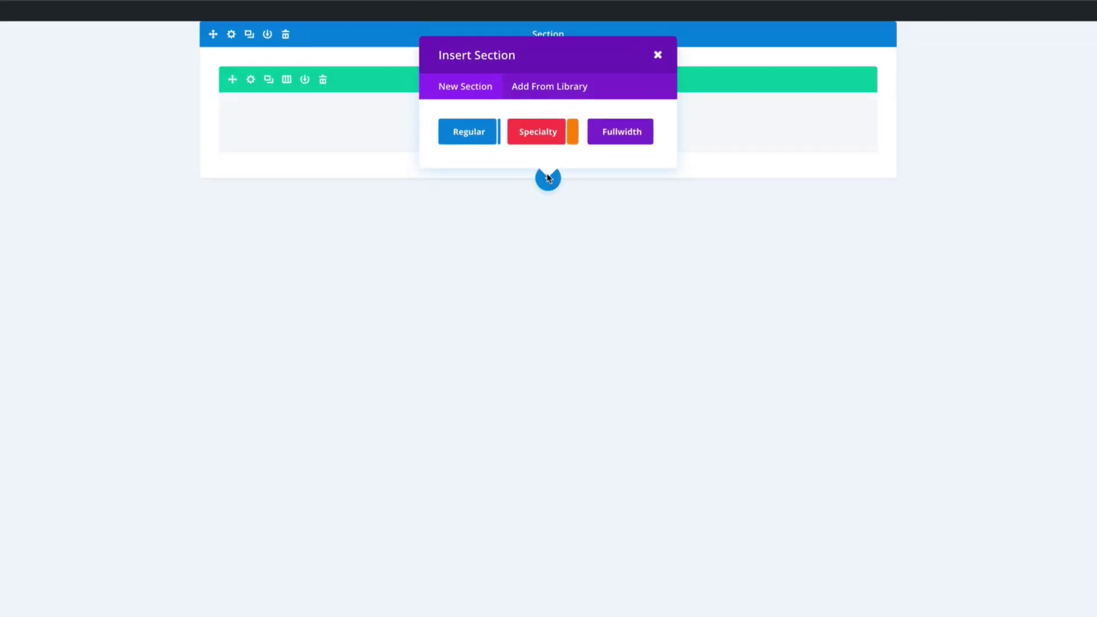
pyautogui.click(558, 88)
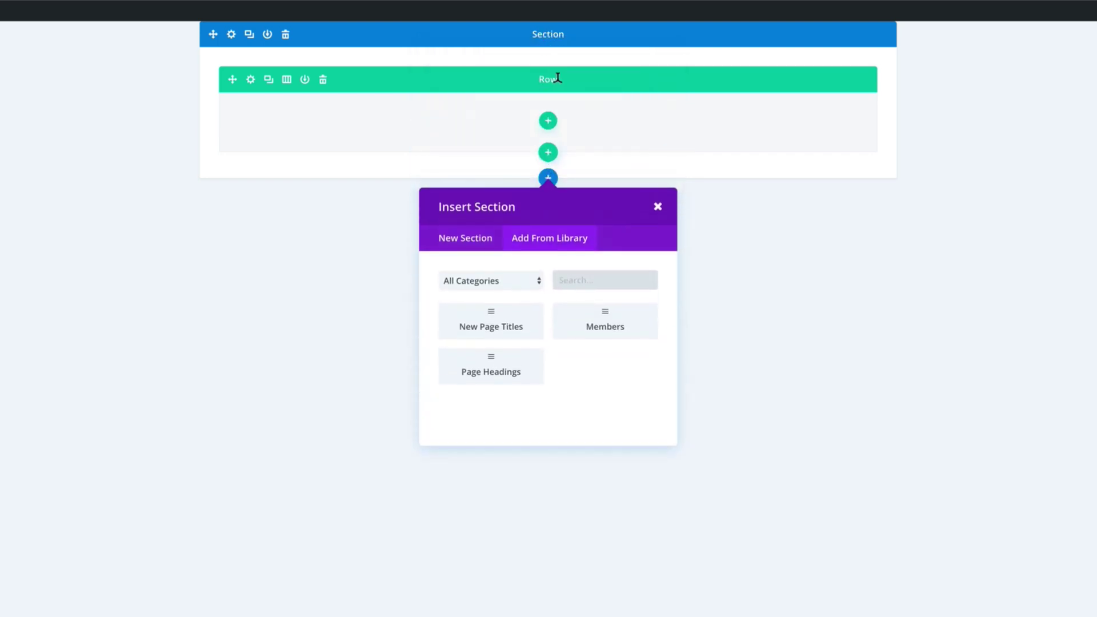
pyautogui.click(502, 326)
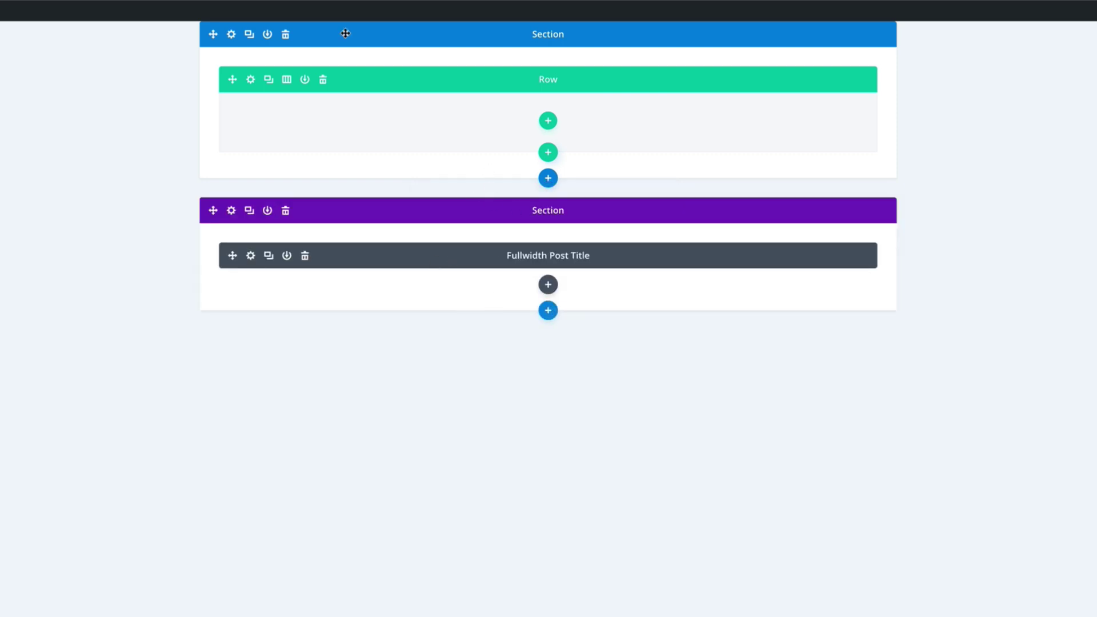
pyautogui.click(285, 35)
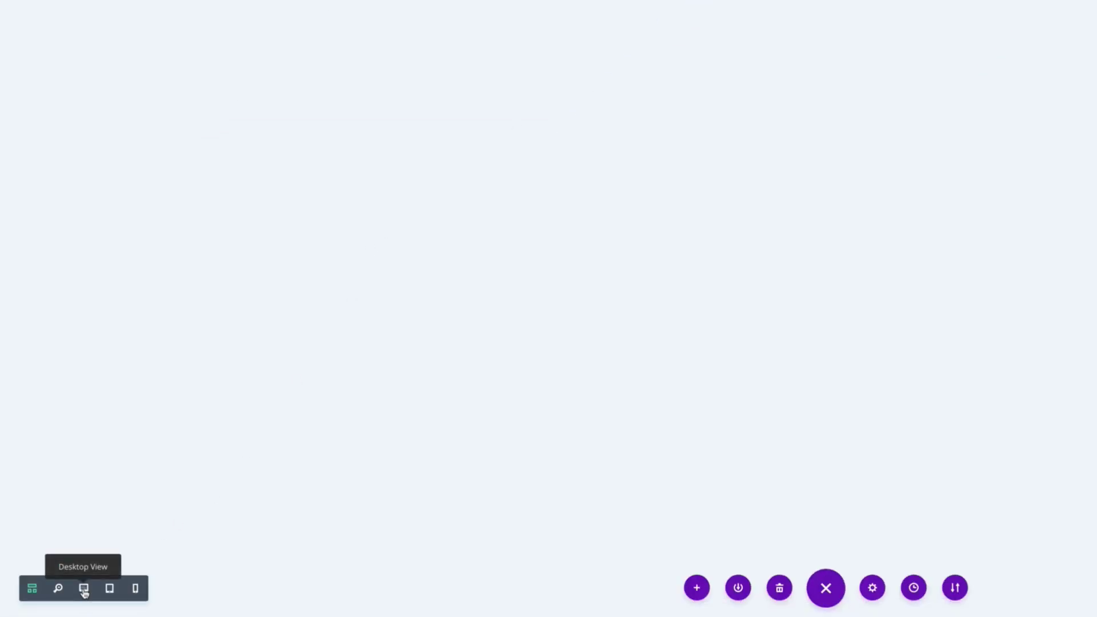
pyautogui.click(84, 588)
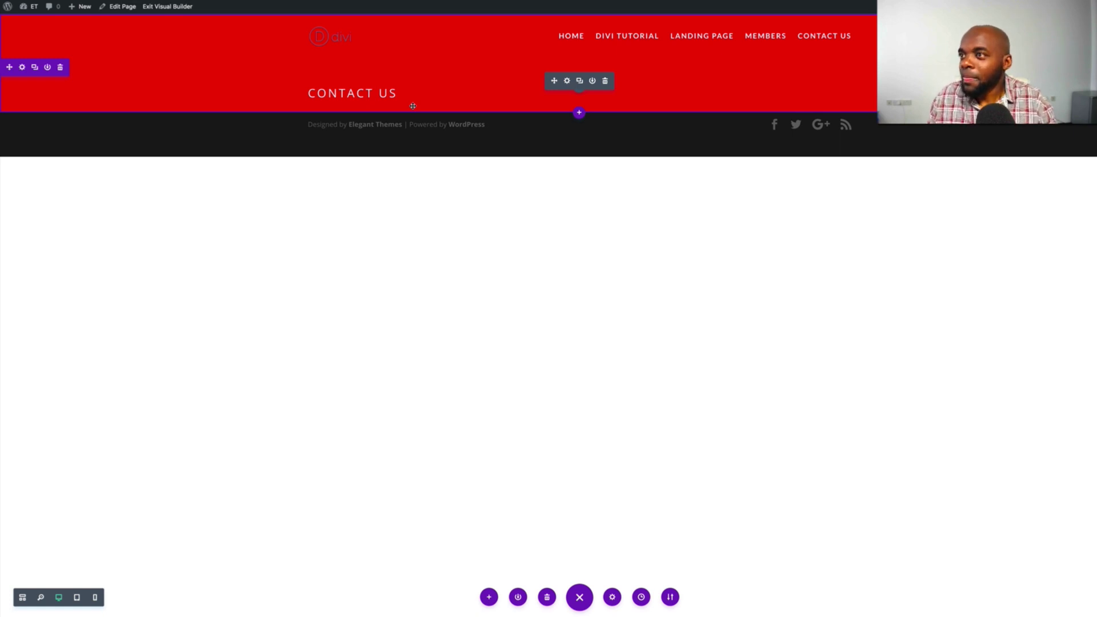
# Add a regular section below the Contact Us header with a row of two equal columns
pyautogui.click(579, 113)
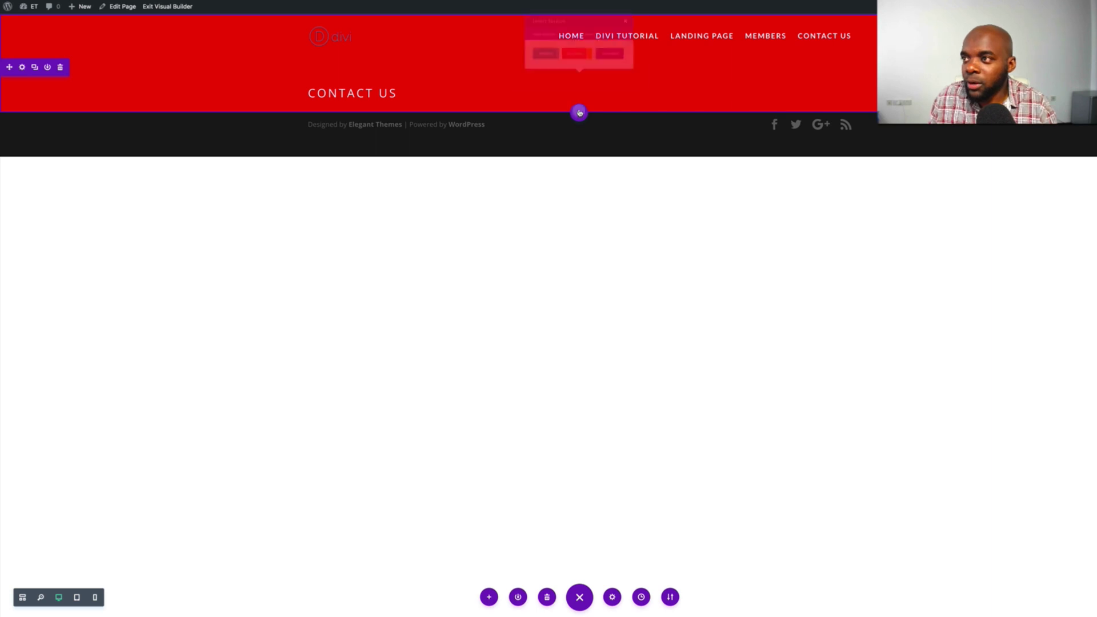
pyautogui.click(529, 82)
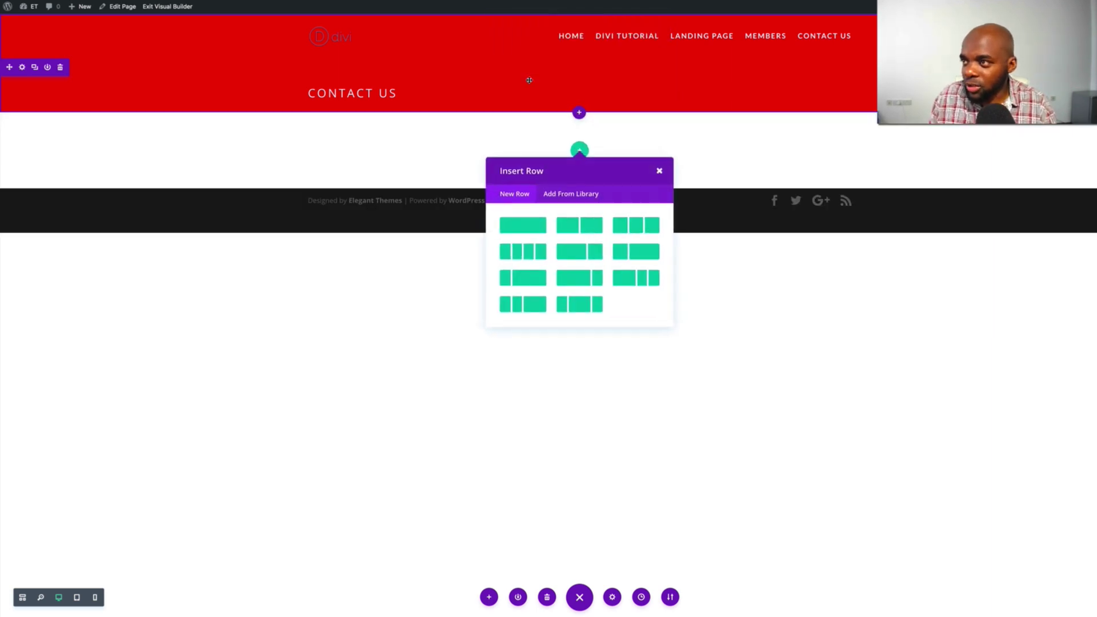
pyautogui.click(587, 222)
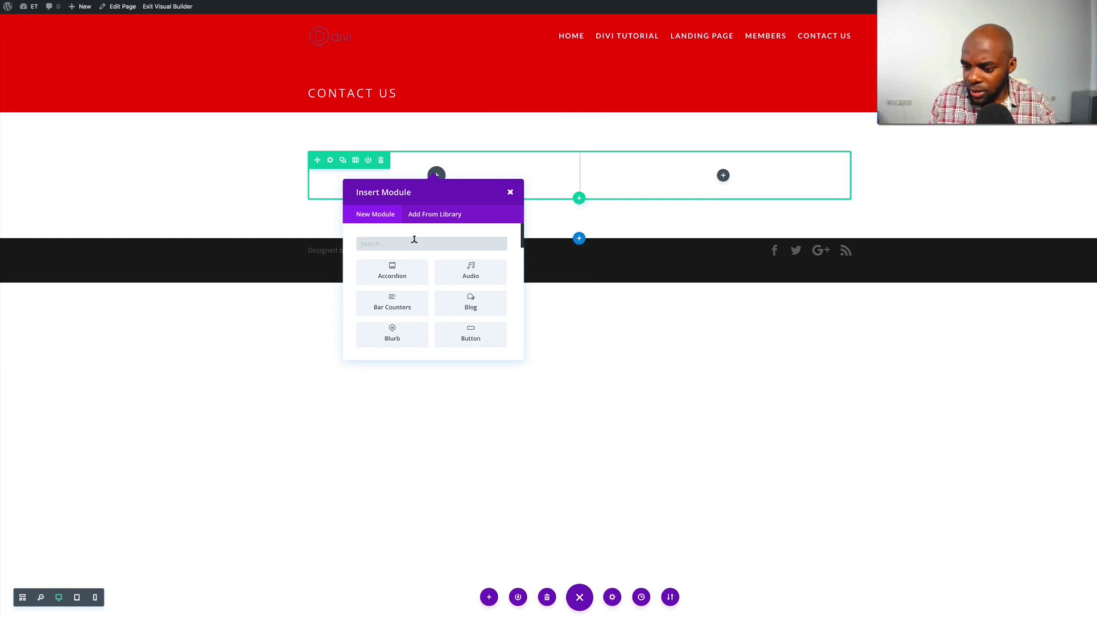
# Add a Contact Form module to the row's first column and save its settings
pyautogui.write('contact')
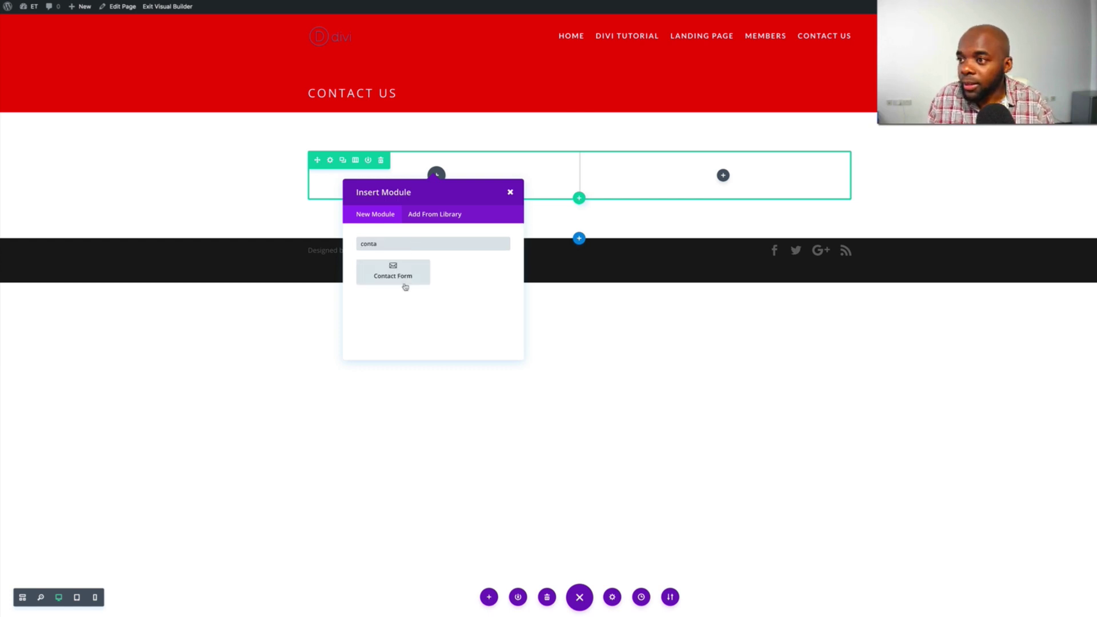
pyautogui.click(402, 283)
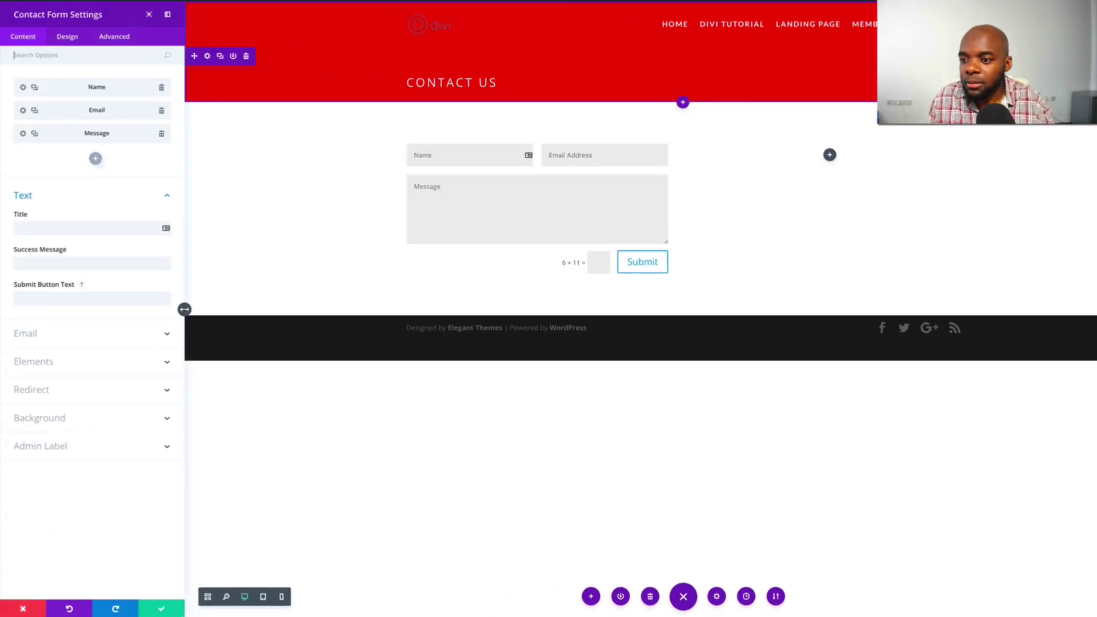
pyautogui.click(161, 609)
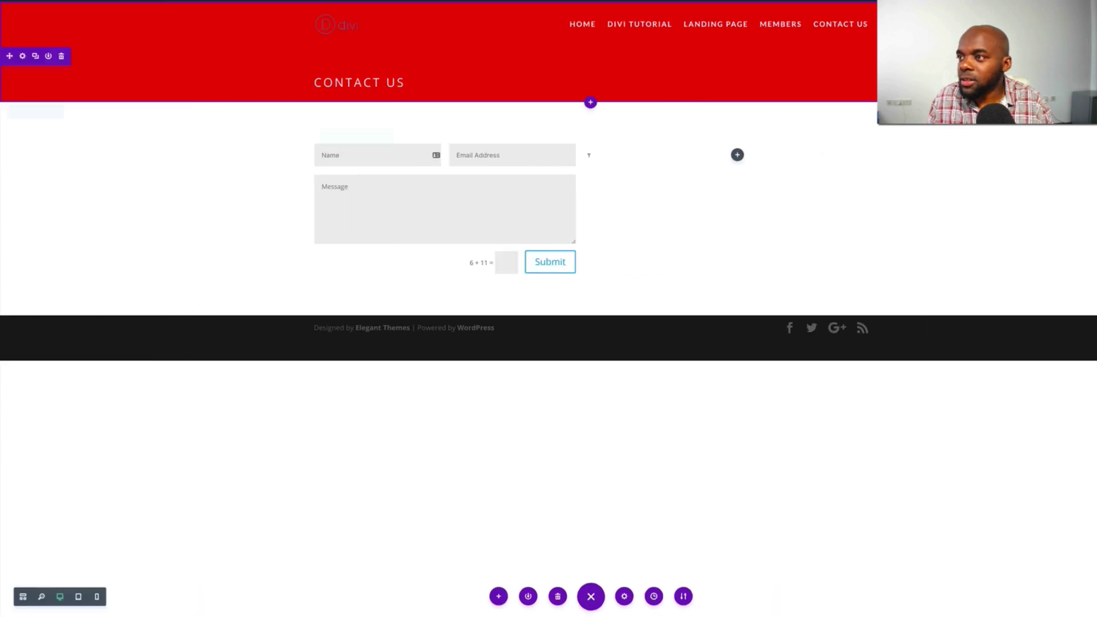
# Add a Text module with Lorem ipsum placeholder paragraphs to the second column and save its settings
pyautogui.click(737, 154)
pyautogui.write('text')
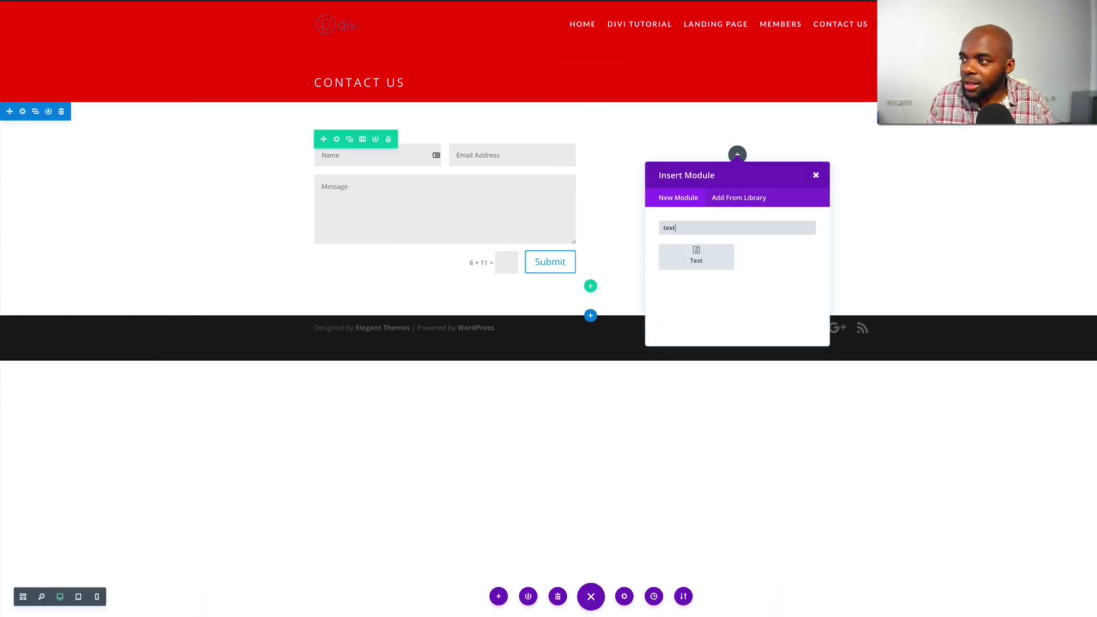
pyautogui.click(697, 254)
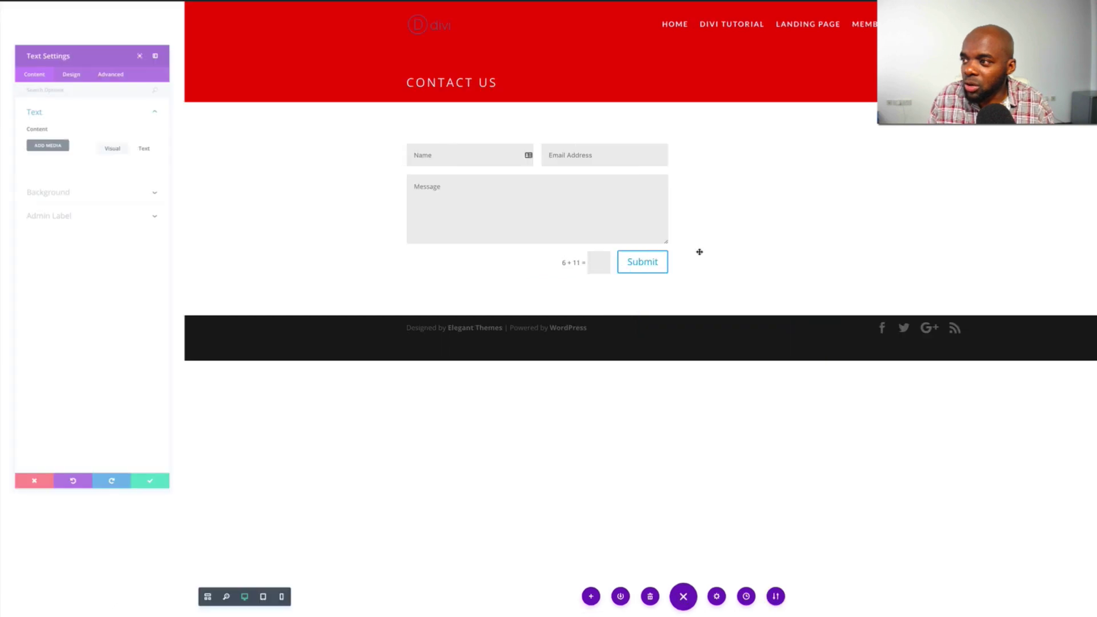
pyautogui.click(141, 179)
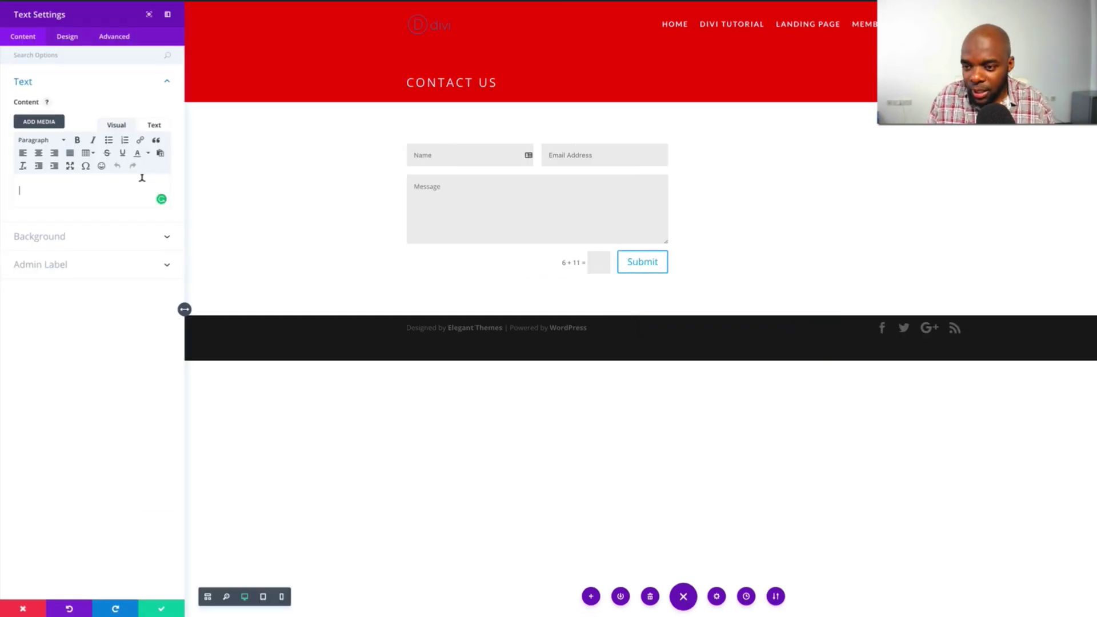
pyautogui.write('Lorem ipsum dolor sit amet, consectetuer adipiscing elit. Donec odio. Quisque volutpat mattis eros. Nullam malesuada erat ut turpis. Suspendisse urna nibh, viverra non, semper suscipit, posuere a, pede. Donec nec justo eget felis facilisis fermentum. Aliquam porttitor mauris sit amet orci. Aenean dignissim pellentesque felis. Morbi in sem quis dui placerat ornare. Pellentesque odio nisi, euismod in, pharetra a, ultricies in, diam. Sed arcu. Cras consequat. Praesent dapibus, neque id cursus faucibus, tortor neque egestas augue, eu vulputate magna eros eu erat. Aliquam erat volutpat. Nam dui mi, tincidunt quis, accumsan porttitor, facilisis luctus, metus. Phasellus ultrices nulla quis nibh. Quisque a lectus. Donec consectetuer ligula vulputate sem tristique cursus. Nam nulla quam, gravida non, commodo a, sodales sit amet, nisi. Pellentesque fermentum dolor. Aliquam quam lectus, facilisis auctor, ultrices ut, elementum vulputate, nunc. Sed adipiscing ornare risus. Morbi est est, blandit sit amet, sagittis vel, euismod vel, velit. Pellentesque egestas sem. Suspendisse commodo ullamcorper magna.')
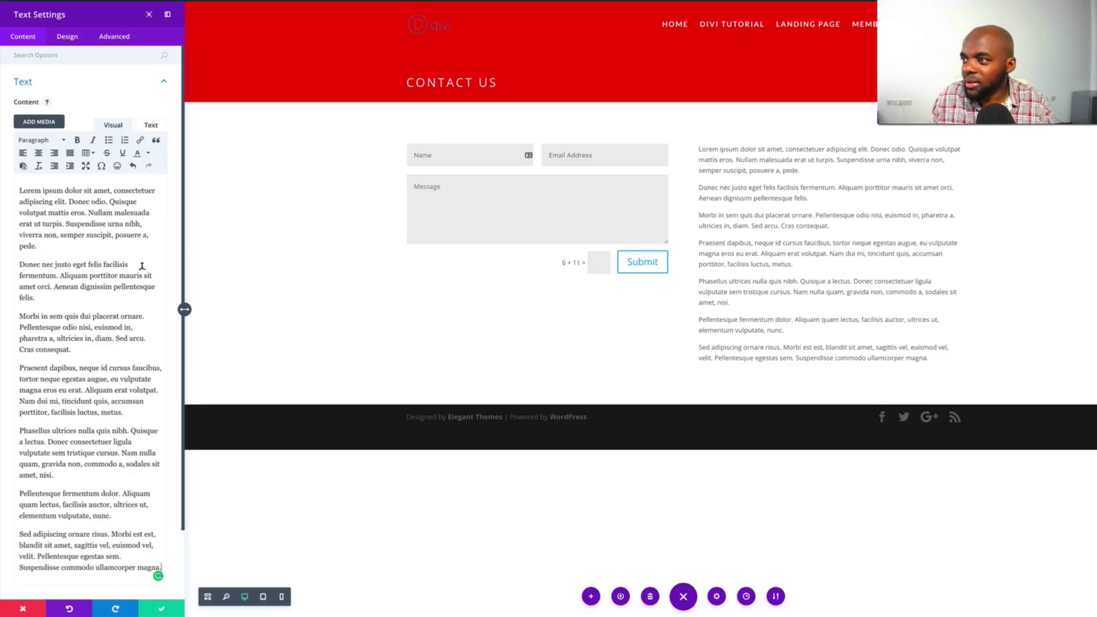
pyautogui.click(163, 610)
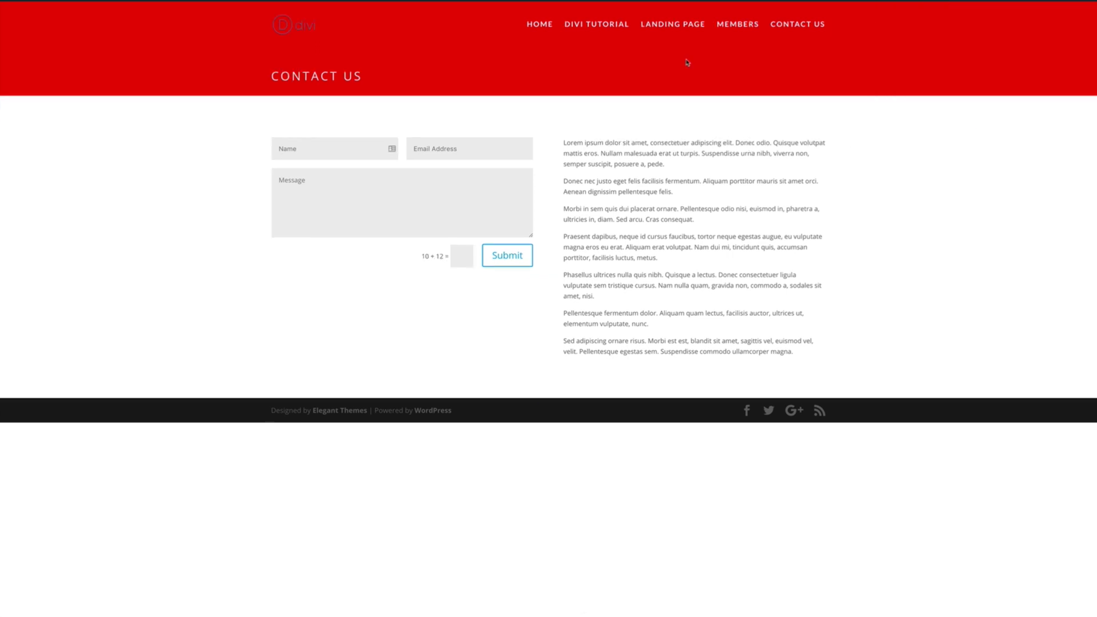
# View the Divi Tutorial page to compare its title header with the one on the Contact Us page
pyautogui.click(611, 27)
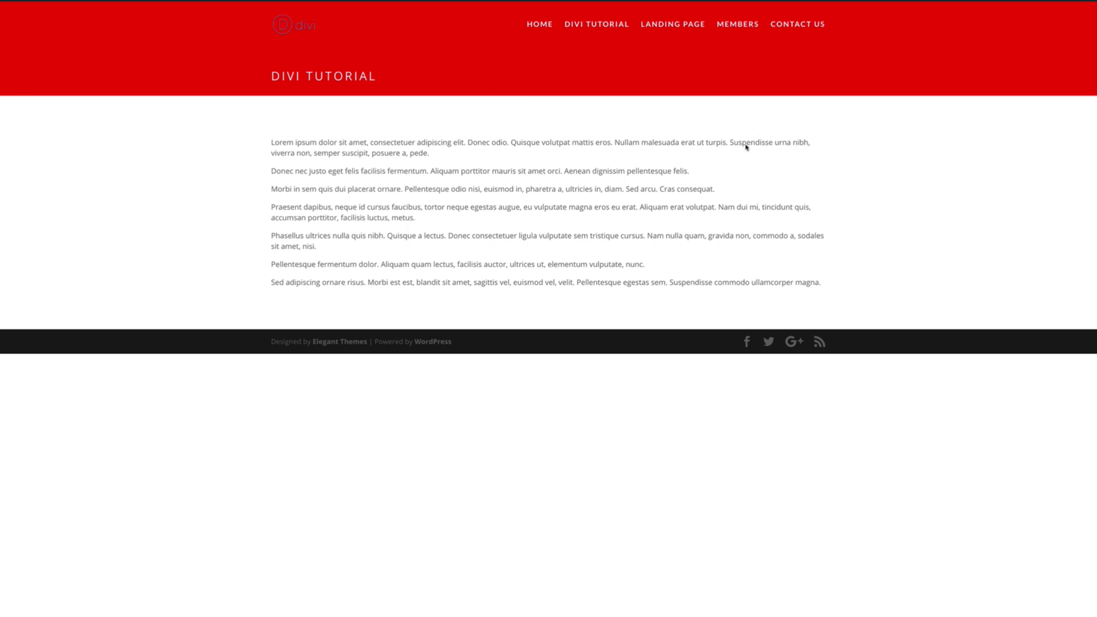
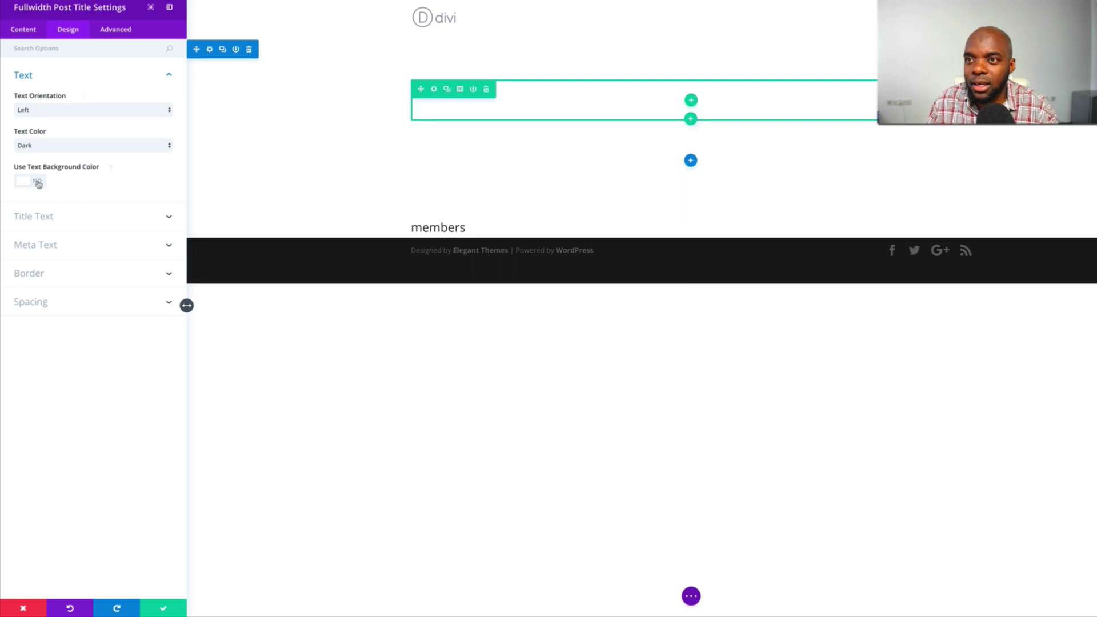
# Set the Fullwidth Post Title's text color to Light on the members page and save the module settings
pyautogui.click(43, 219)
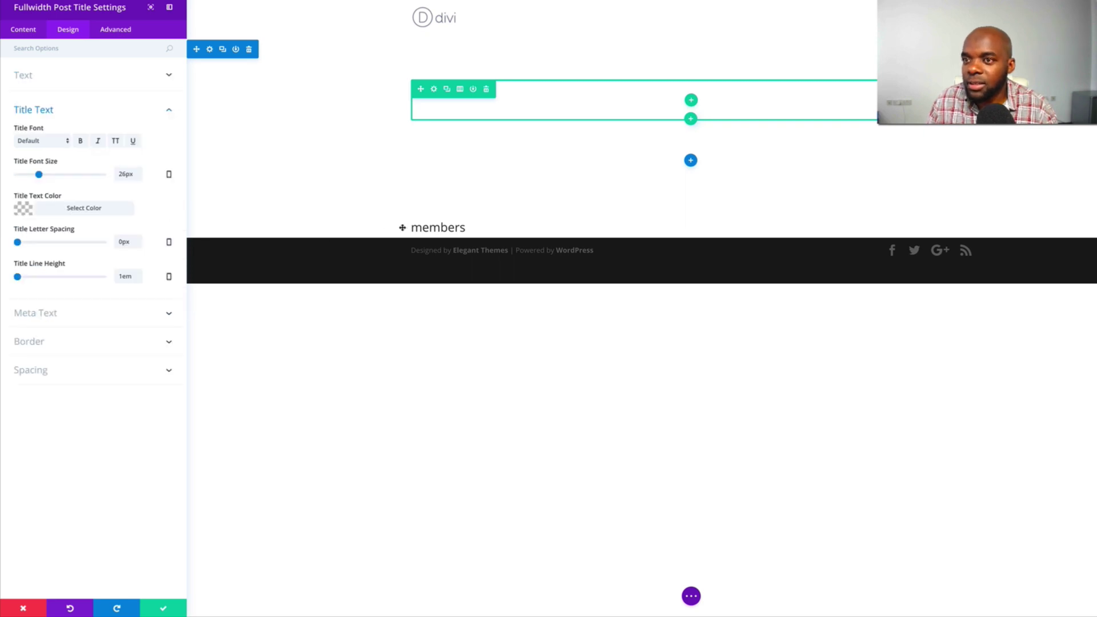
pyautogui.click(23, 77)
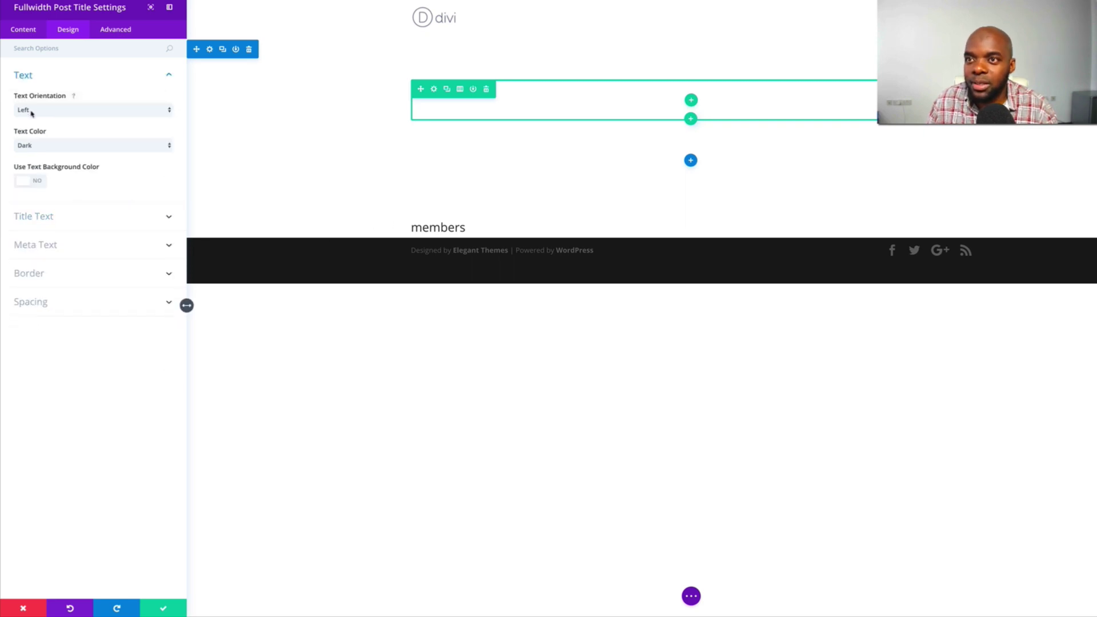
pyautogui.click(38, 146)
pyautogui.click(35, 154)
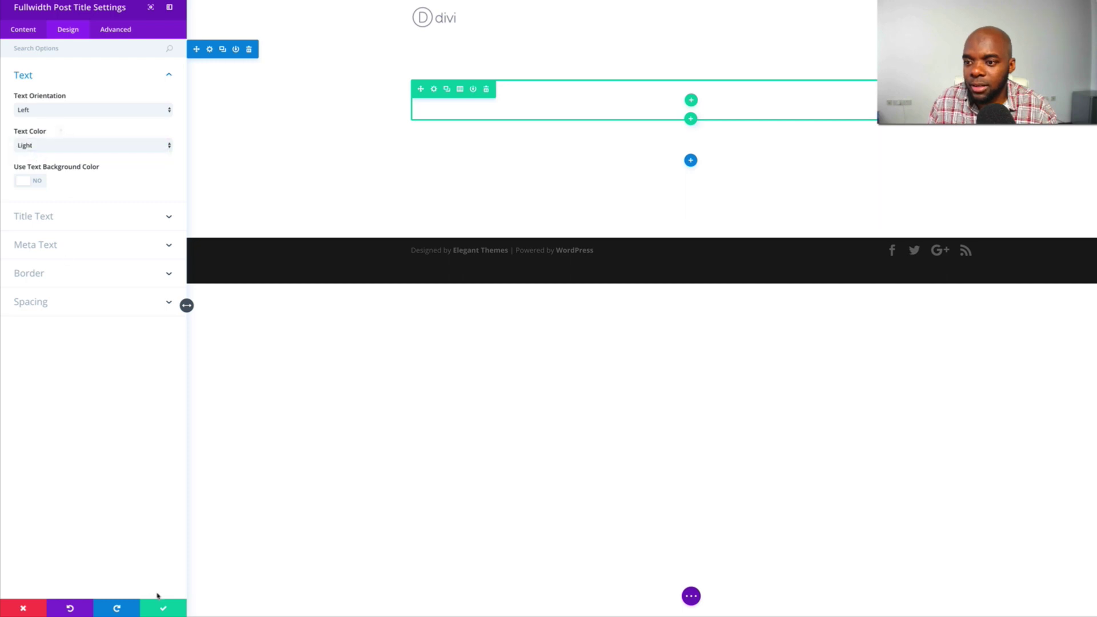
pyautogui.click(164, 609)
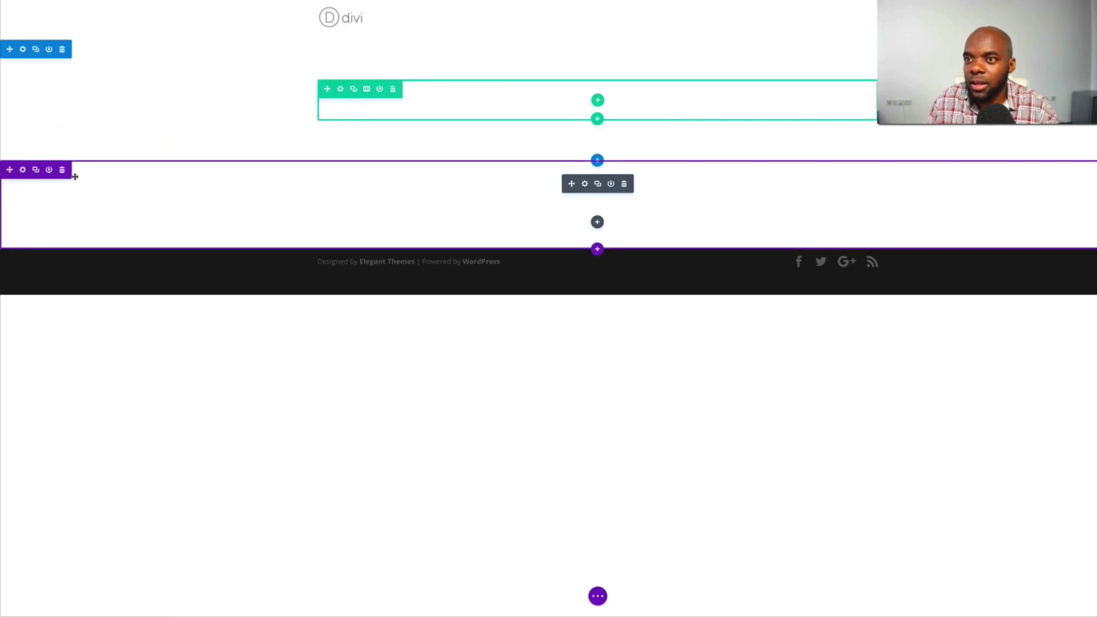
# Set the fullwidth section's background color to the blue swatch, save it, and delete the empty regular section above
pyautogui.click(24, 170)
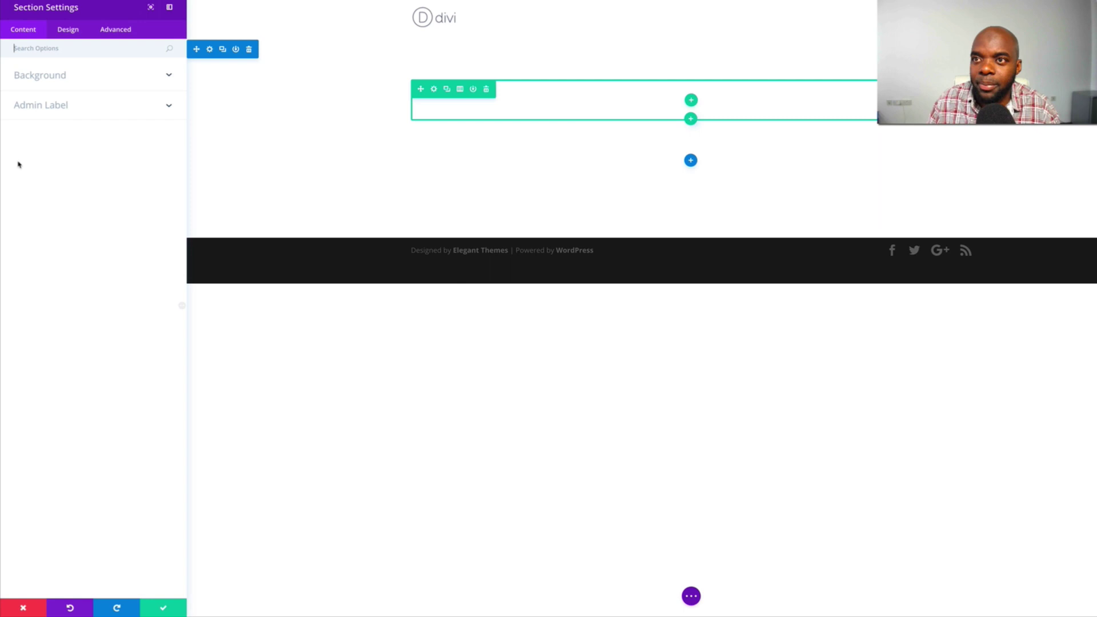
pyautogui.click(53, 79)
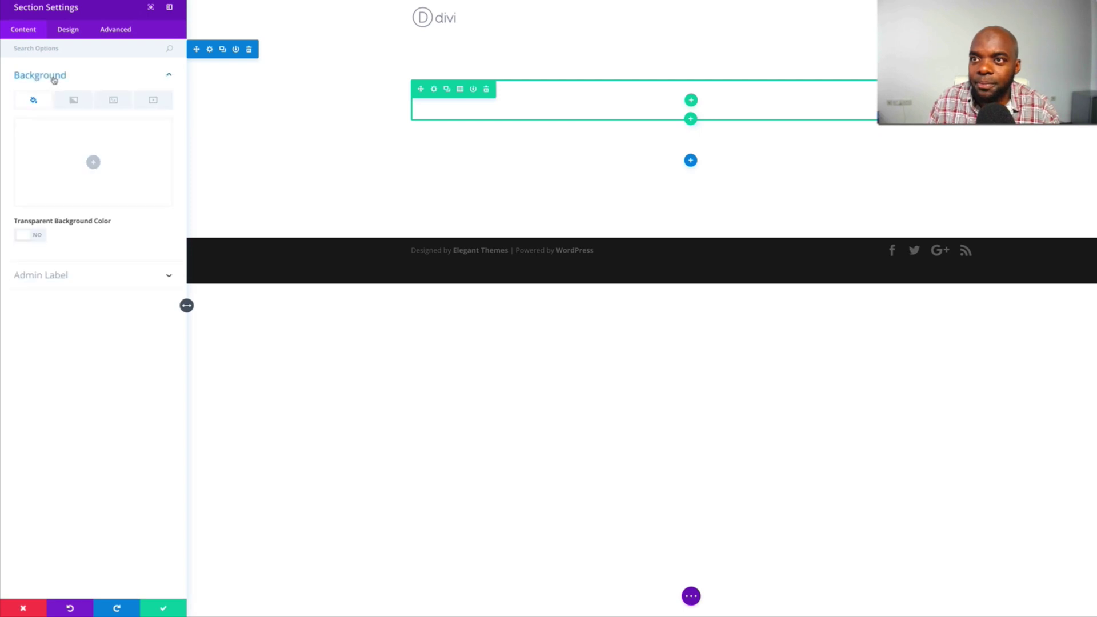
pyautogui.click(94, 166)
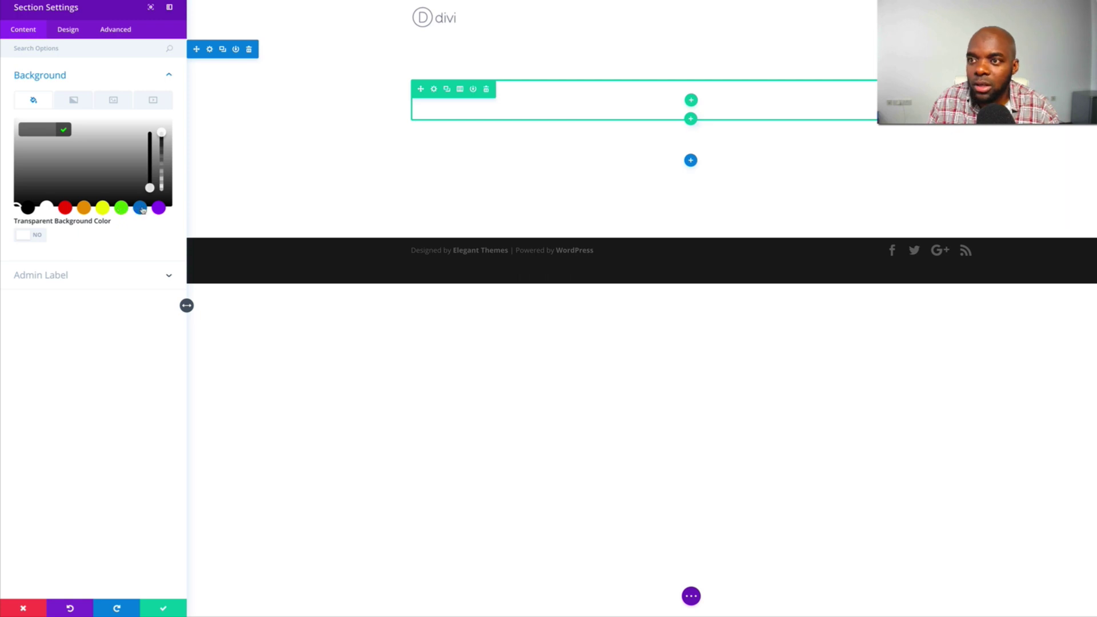
pyautogui.click(141, 208)
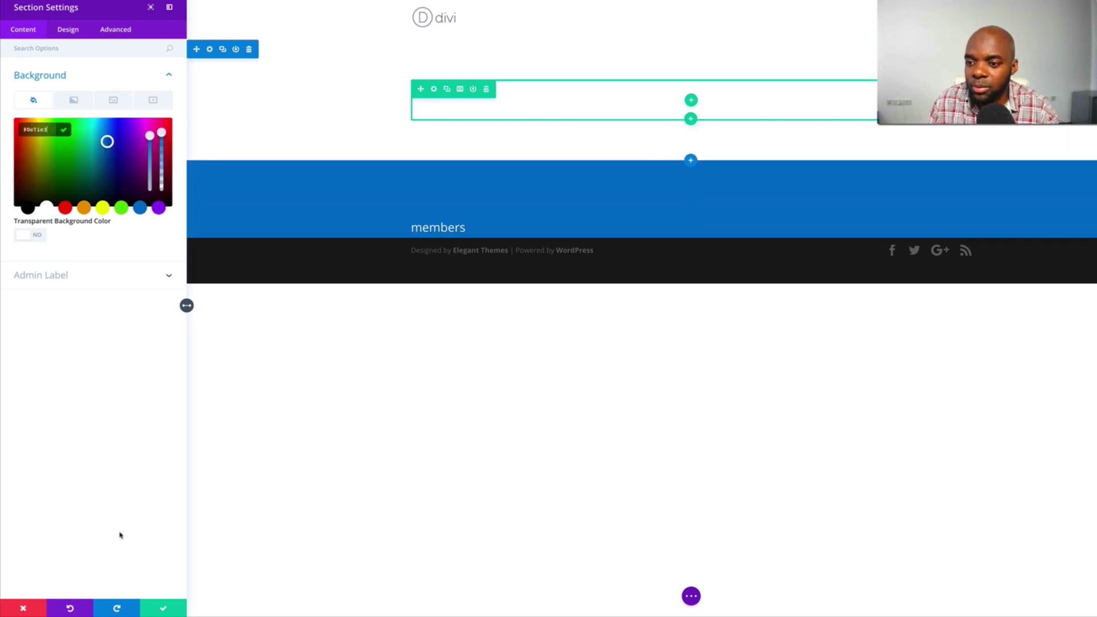
pyautogui.click(163, 608)
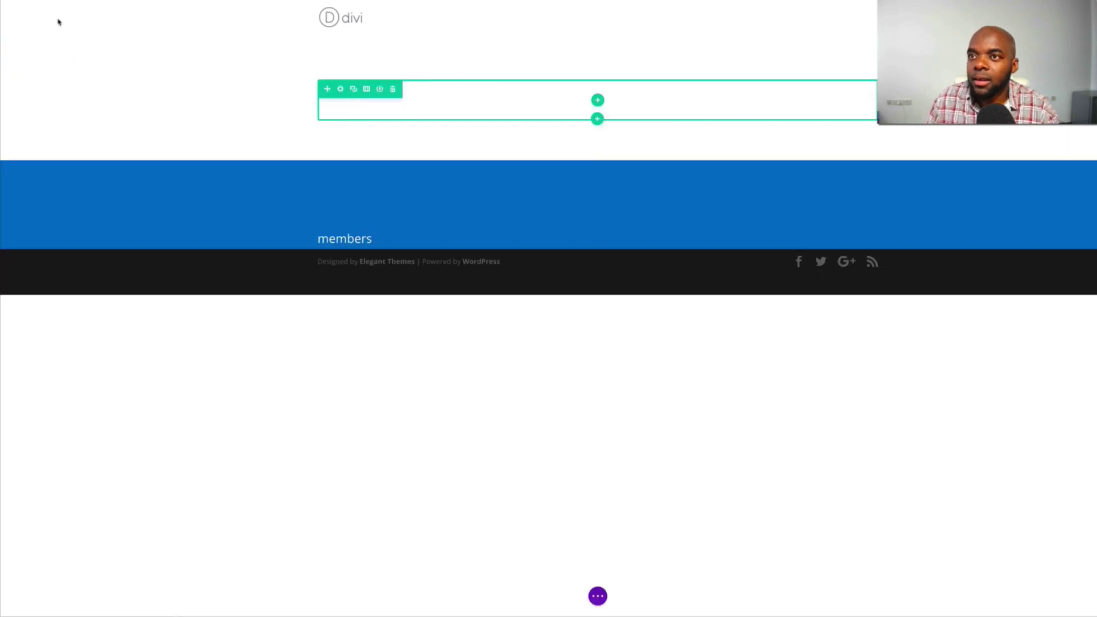
pyautogui.click(63, 51)
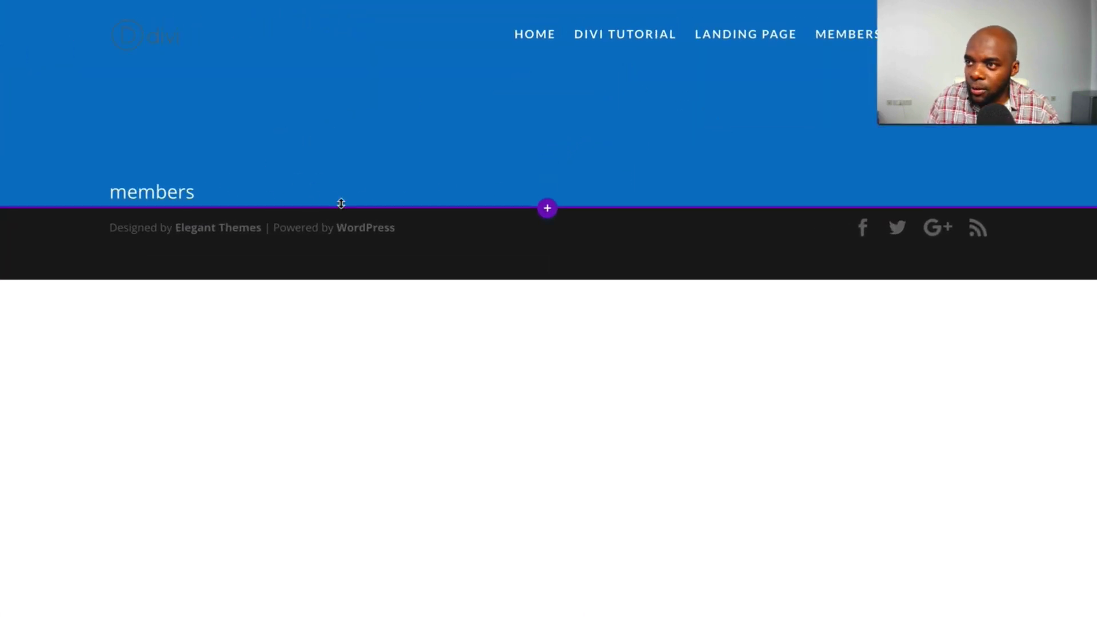
# Set the Fullwidth Post Title's title letter spacing to 4px and its font style to uppercase
pyautogui.click(527, 106)
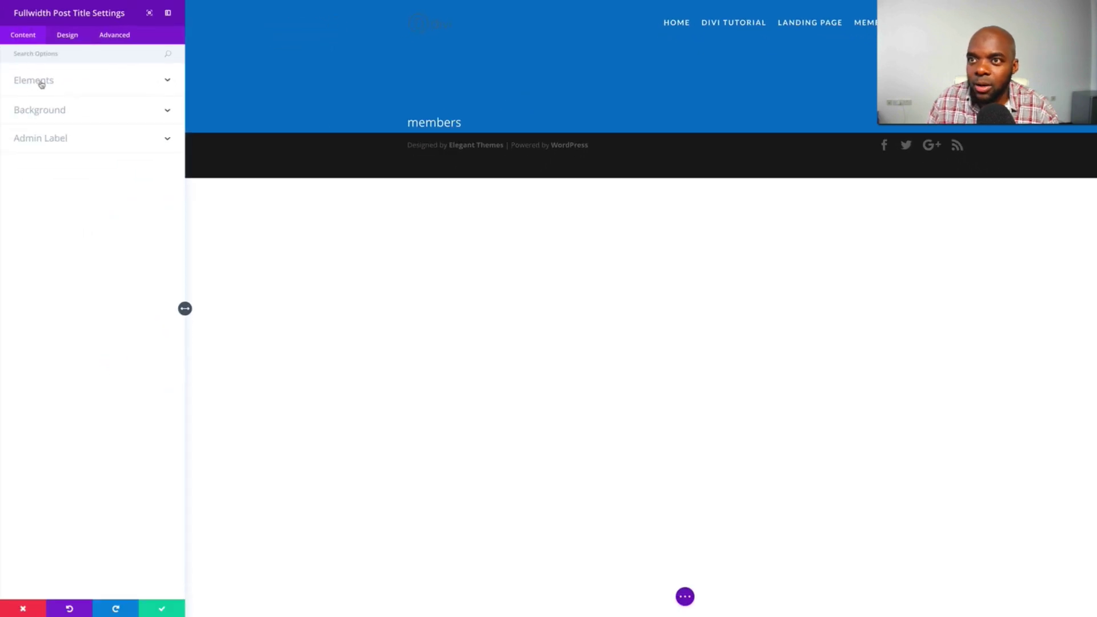
pyautogui.click(41, 84)
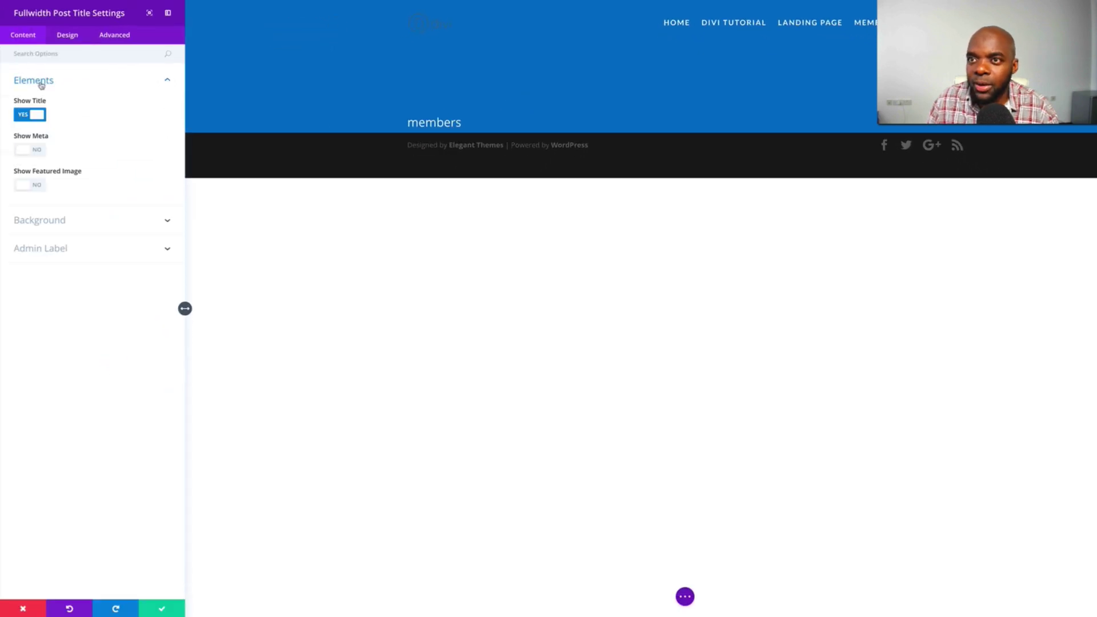
pyautogui.click(67, 35)
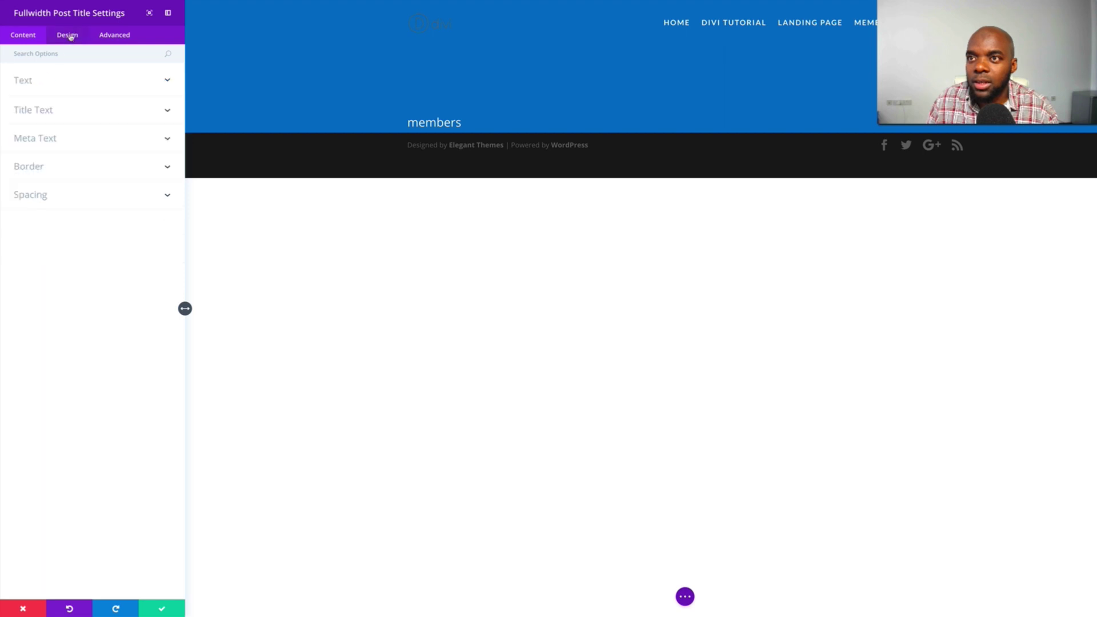
pyautogui.click(24, 81)
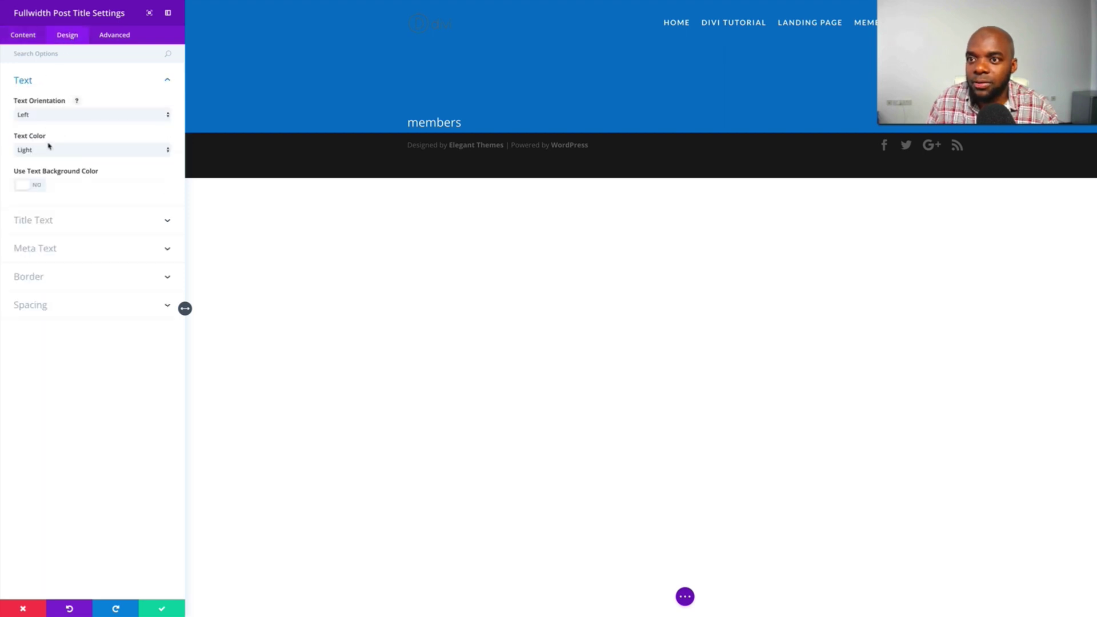
pyautogui.click(45, 221)
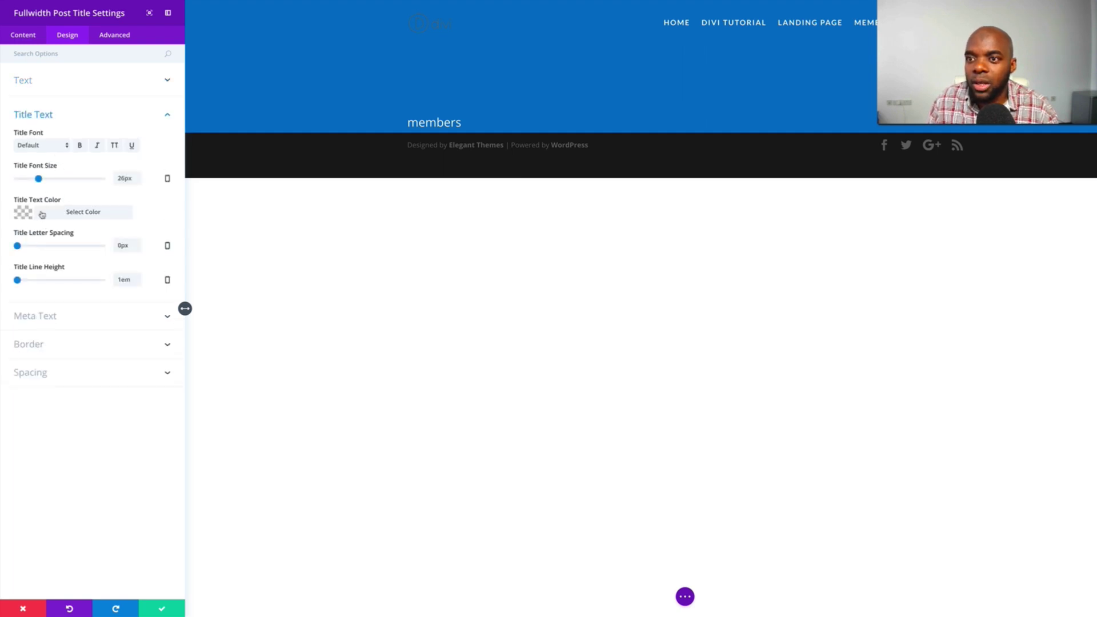
pyautogui.moveTo(18, 246); pyautogui.dragTo(21, 247)
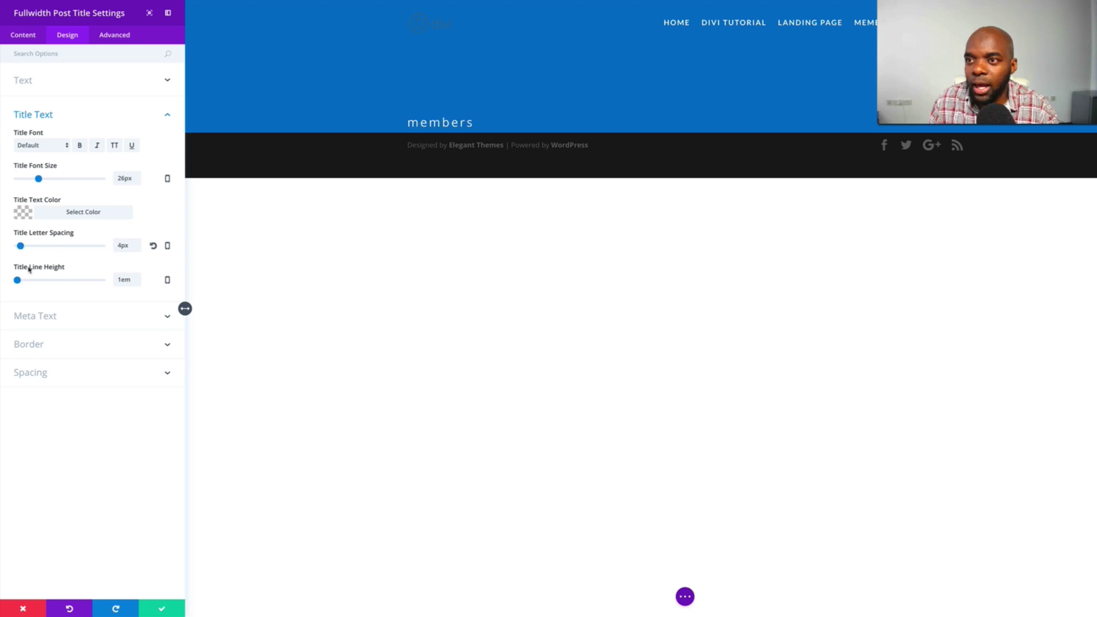
pyautogui.click(115, 146)
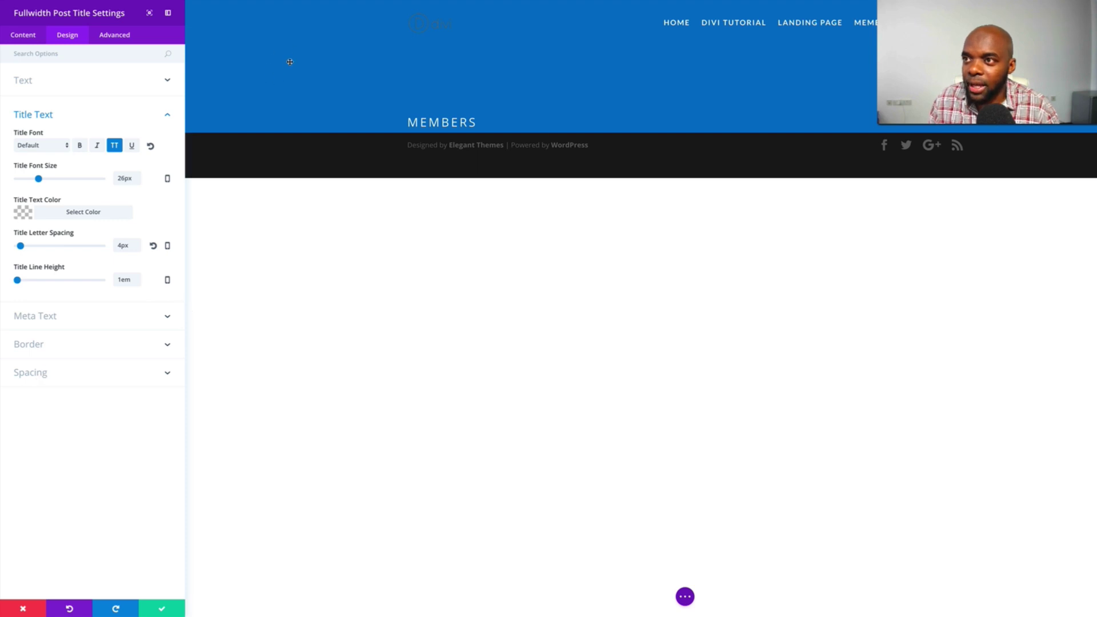
# Give the Fullwidth Post Title a custom bottom padding of 20px and save the module settings
pyautogui.click(32, 372)
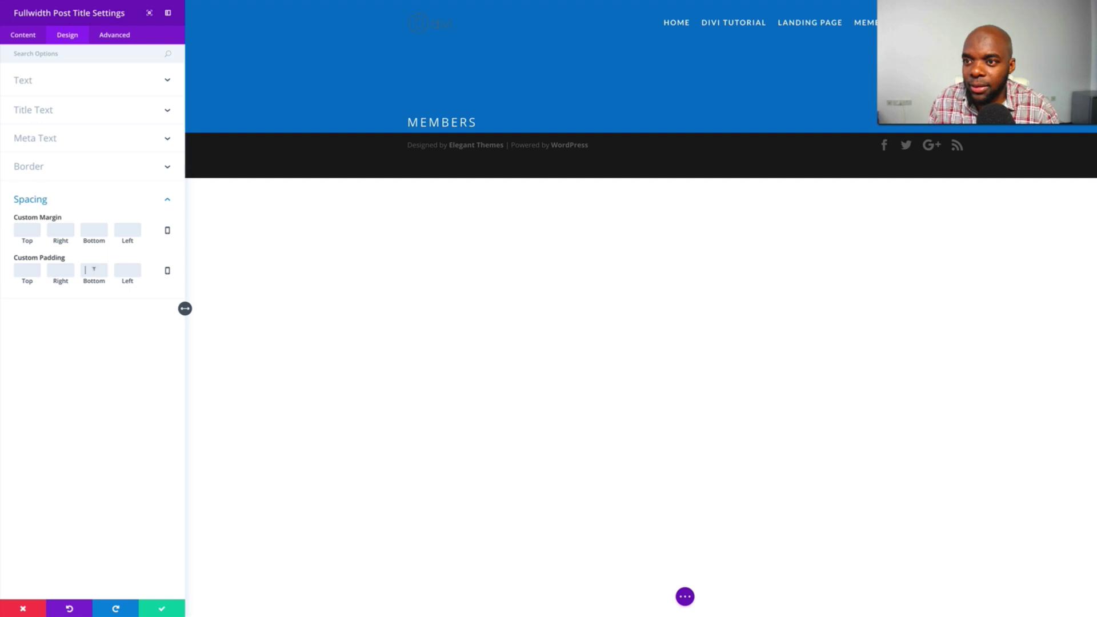
pyautogui.write('20')
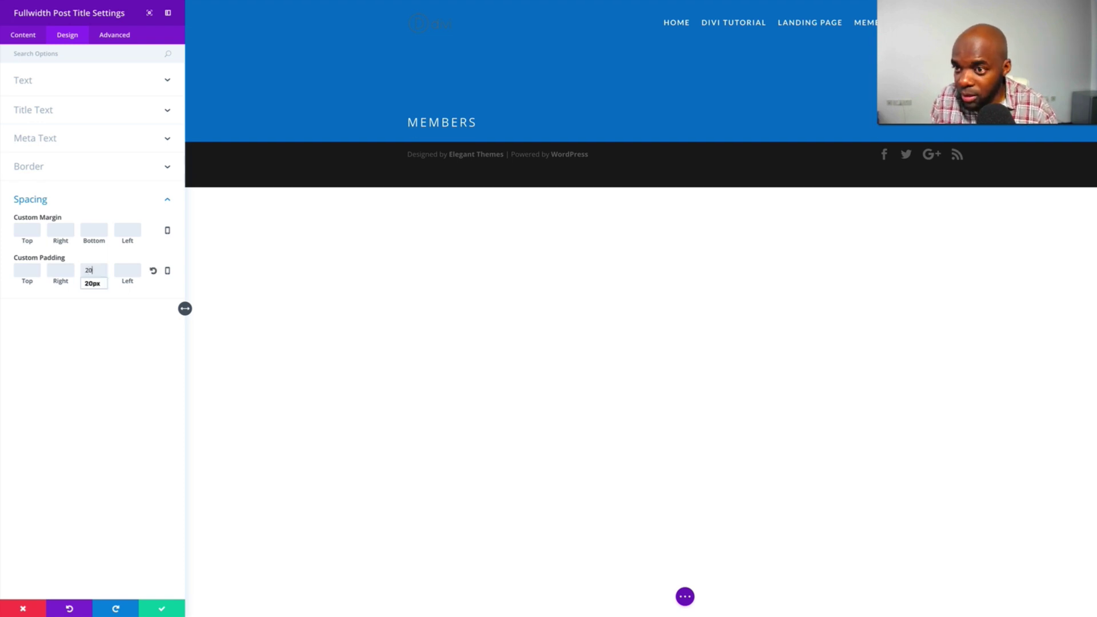
pyautogui.click(86, 333)
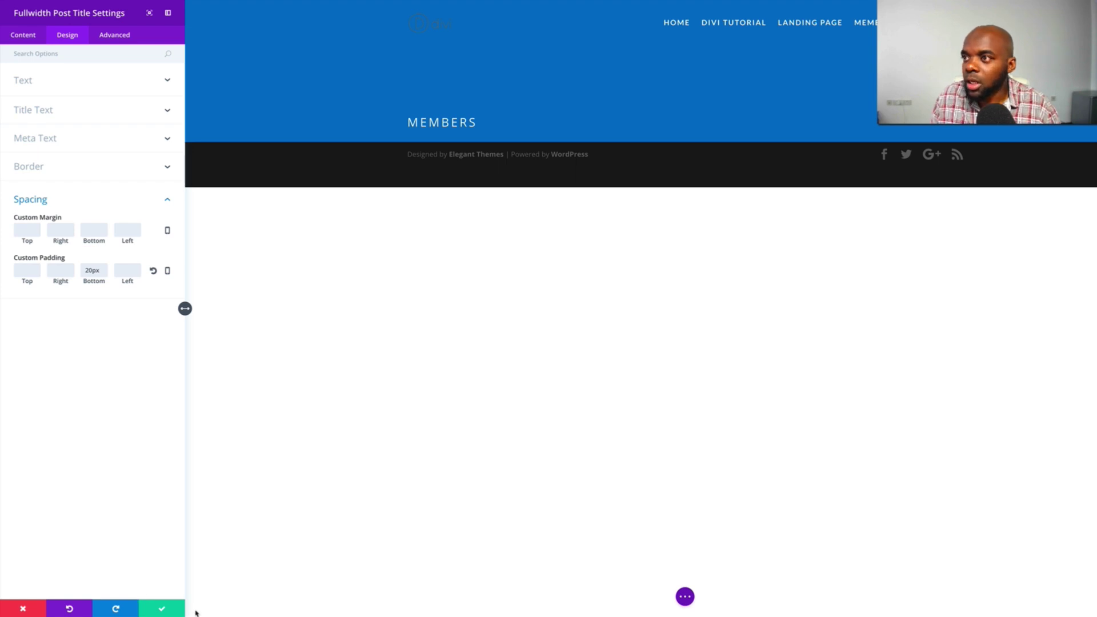
pyautogui.click(162, 609)
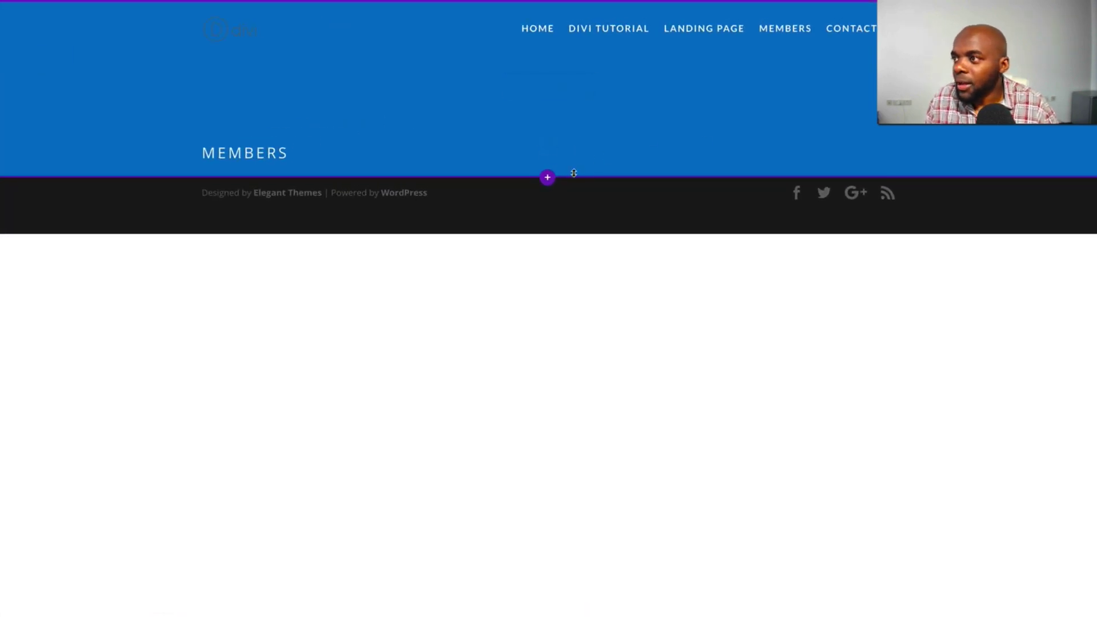
# Insert a regular section with a single-column row below the members title header
pyautogui.click(550, 182)
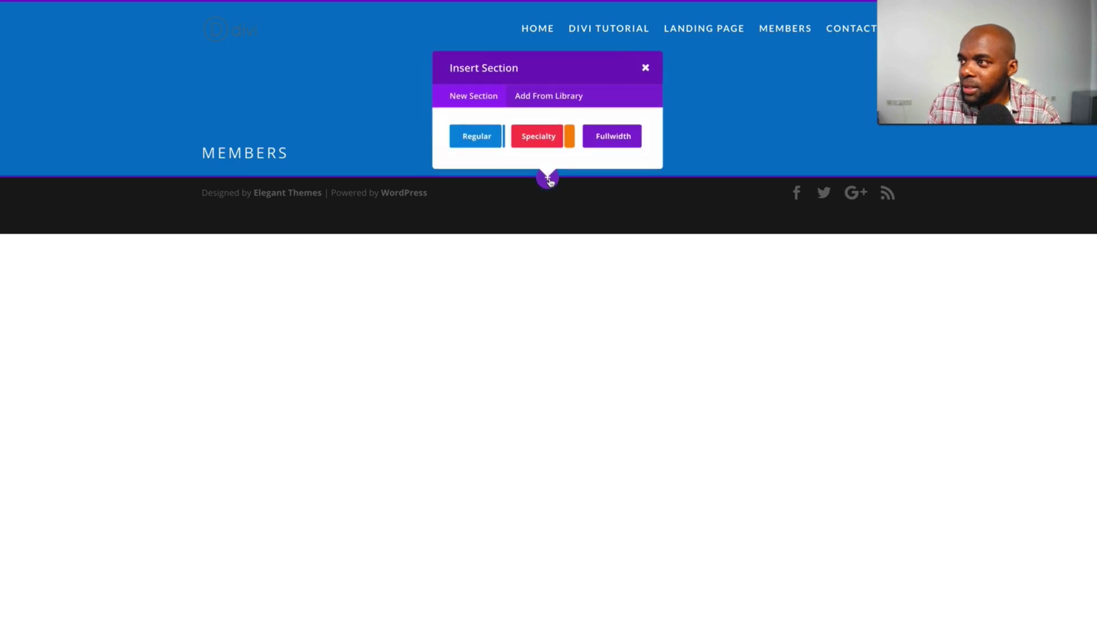
pyautogui.click(481, 138)
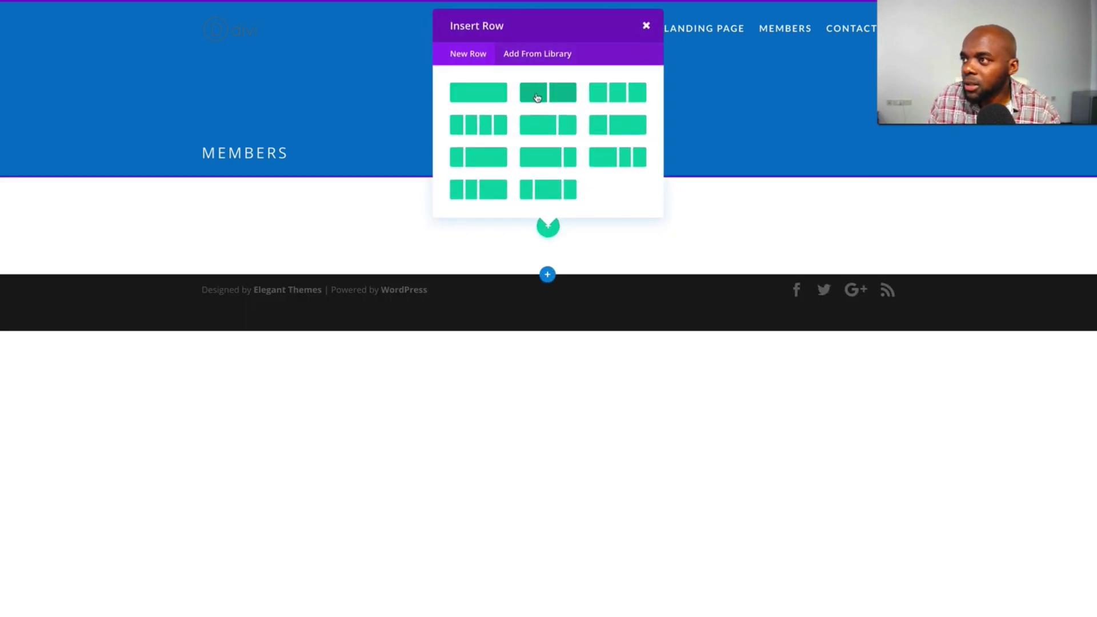
pyautogui.click(502, 101)
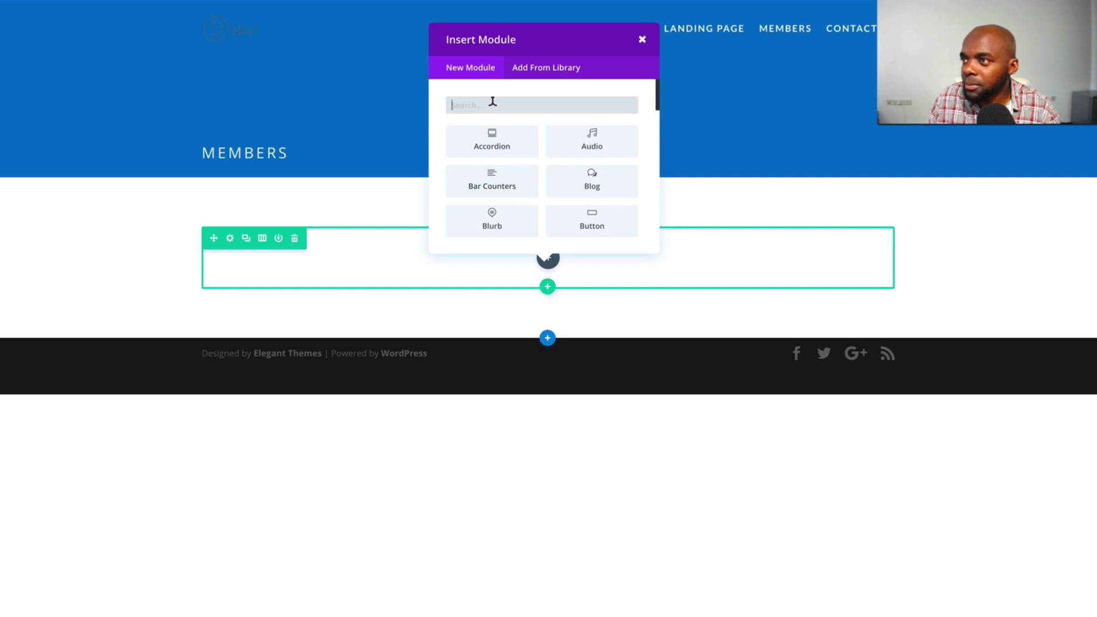
# Add a Text module to the new row and fill it with Lorem ipsum placeholder paragraphs
pyautogui.write('text')
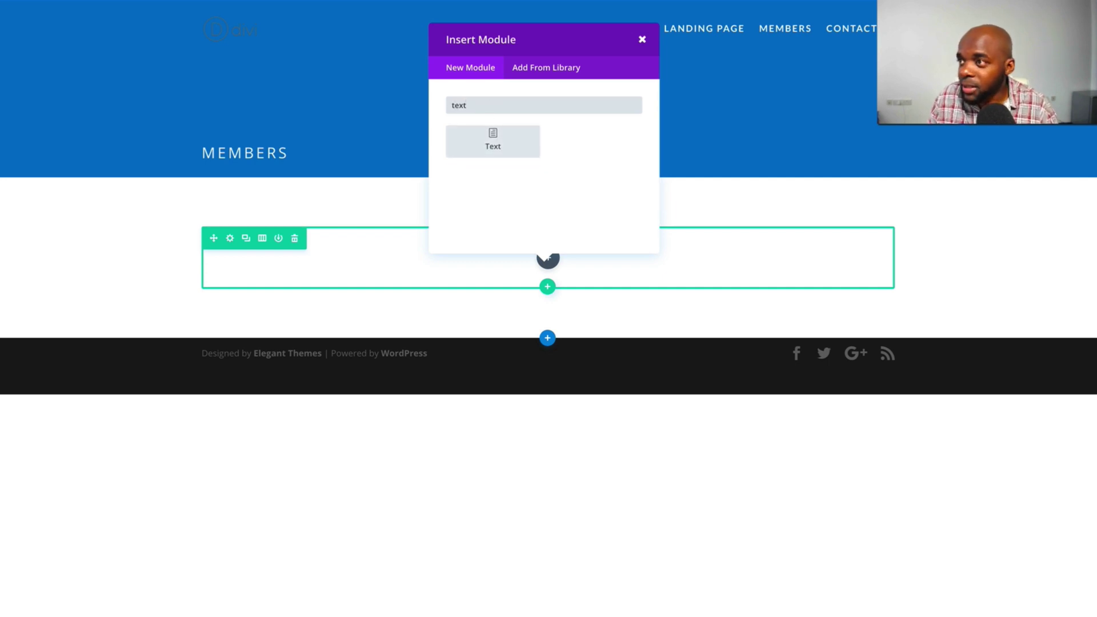
pyautogui.click(492, 140)
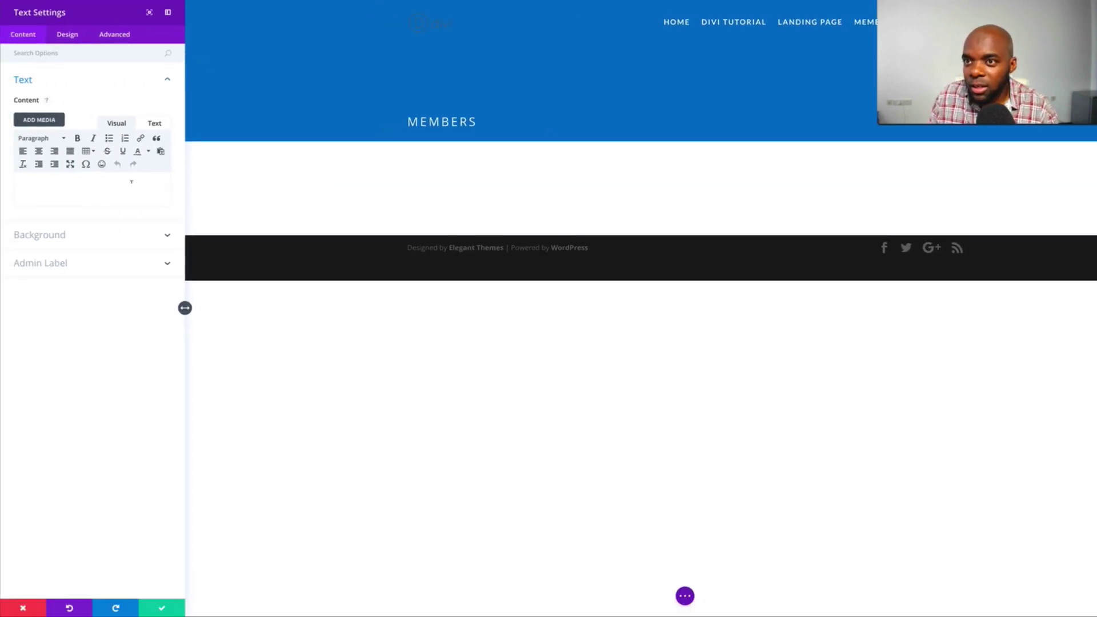
pyautogui.click(132, 180)
pyautogui.write('Lorem ipsum dolor sit amet, consectetuer adipiscing elit. Donec odio. Quisque volutpat mattis eros. Nullam malesuada erat ut turpis. Suspendisse urna nibh, viverra non, semper suscipit, posuere a, pede.  Donec nec justo eget felis facilisis fermentum. Aliquam porttitor mauris sit amet orci. Aenean dignissim pellentesque felis.  Morbi in sem quis dui placerat ornare. Pellentesque odio nisi, euismod in, pharetra a, ultricies in, diam. Sed arcu. Cras consequat.  Praesent dapibus, neque id cursus faucibus, tortor neque egestas augue, eu vulputate magna eros eu erat. Aliquam erat volutpat. Nam dui mi, tincidunt quis, accumsan porttitor, facilisis luctus, metus.  Phasellus ultrices nulla quis nibh. Quisque a lectus. Donec consectetuer ligula vulputate sem tristique cursus. Nam nulla quam, gravida non, commodo a, sodales sit amet, nisi.  Pellentesque fermentum dolor. Aliquam quam lectus, facilisis auctor, ultrices ut, elementum vulputate, nunc.  Sed adipiscing ornare risus. Morbi est est, blandit sit amet, sagittis vel, euismod vel, velit. Pellentesque egestas sem. Suspendisse commodo ullamcorper magna.')
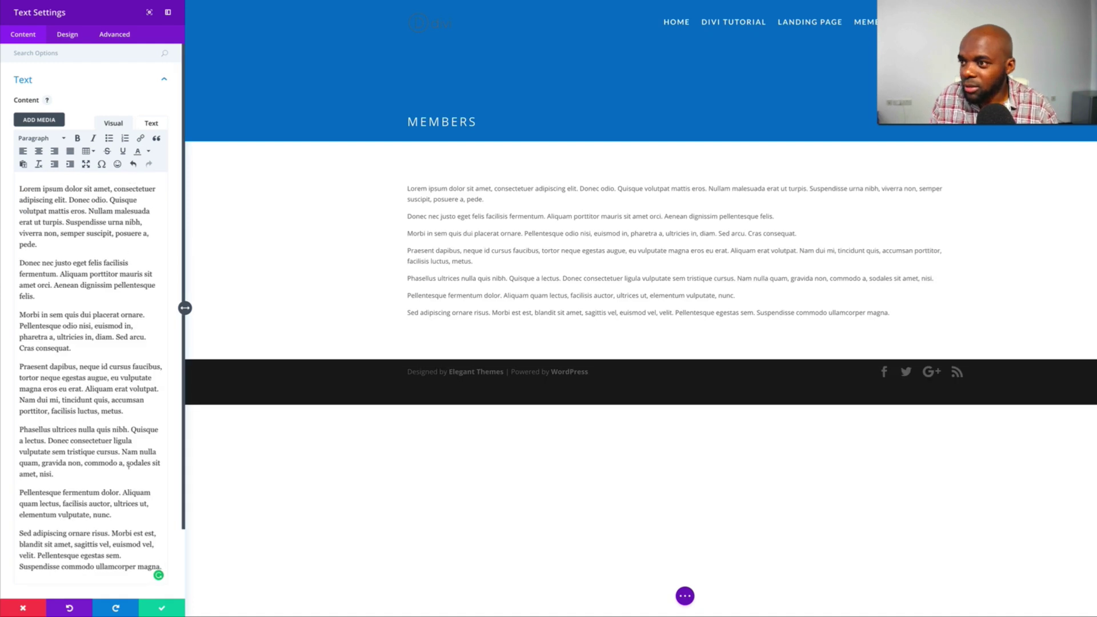
# Set the Text module's font size to 16px and save the module settings
pyautogui.click(67, 34)
pyautogui.click(29, 85)
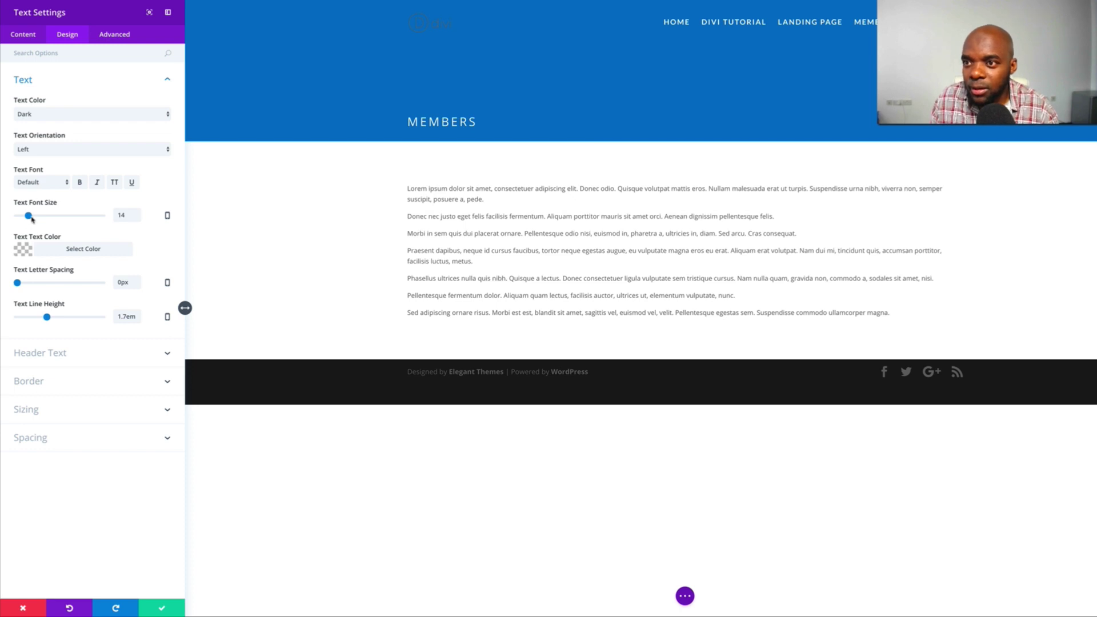
pyautogui.moveTo(32, 218); pyautogui.dragTo(31, 219)
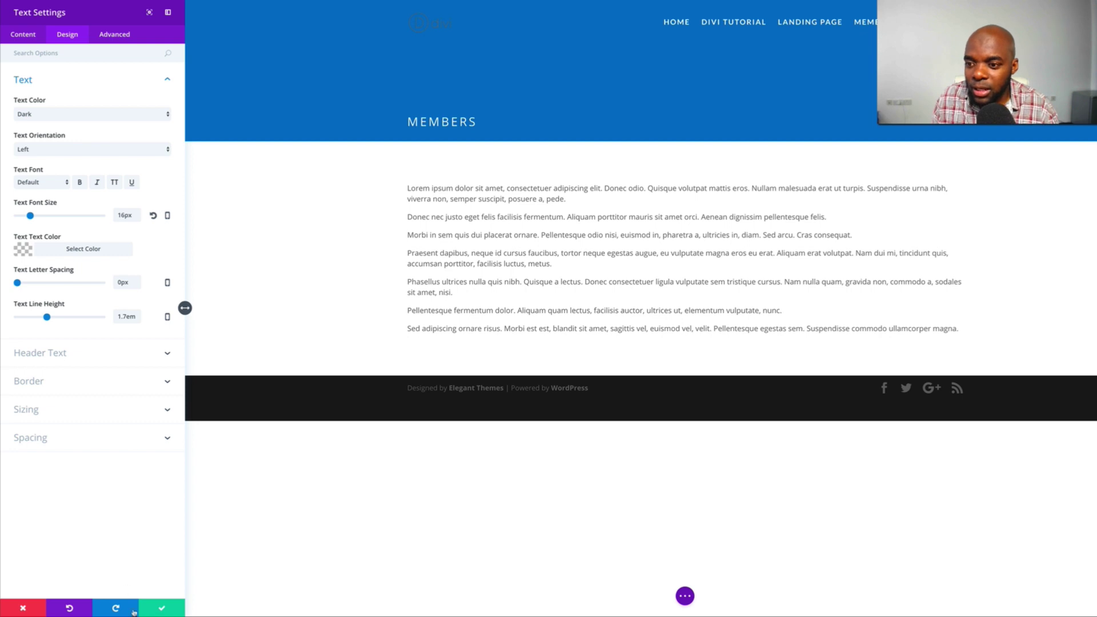
pyautogui.click(162, 608)
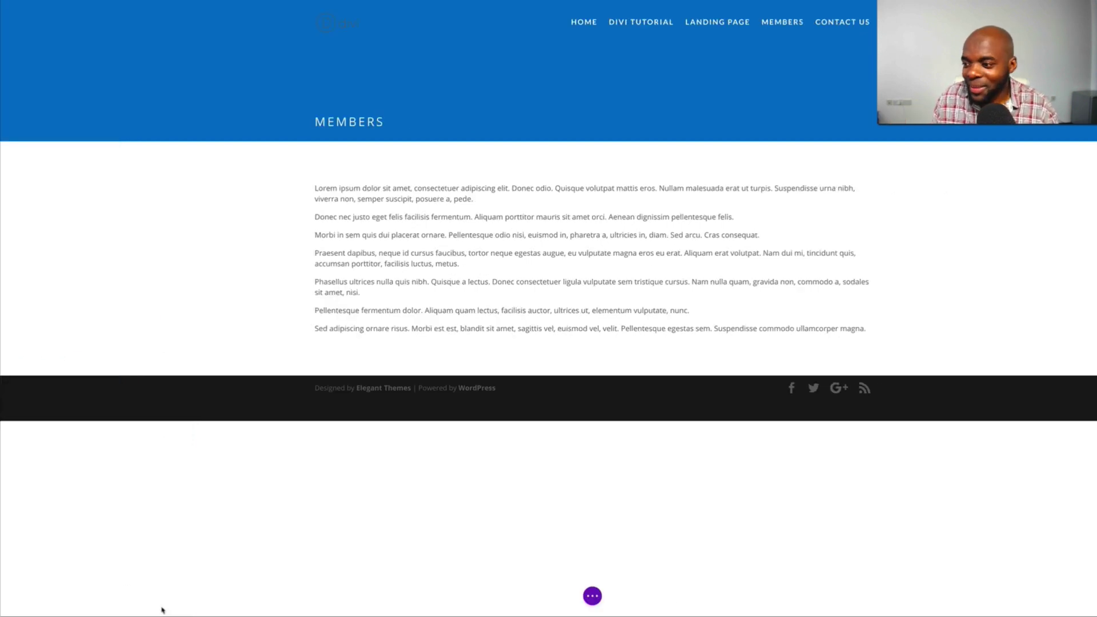
# Save the members page and exit the visual builder, comparing its header with the Divi Tutorial page's header
pyautogui.click(571, 595)
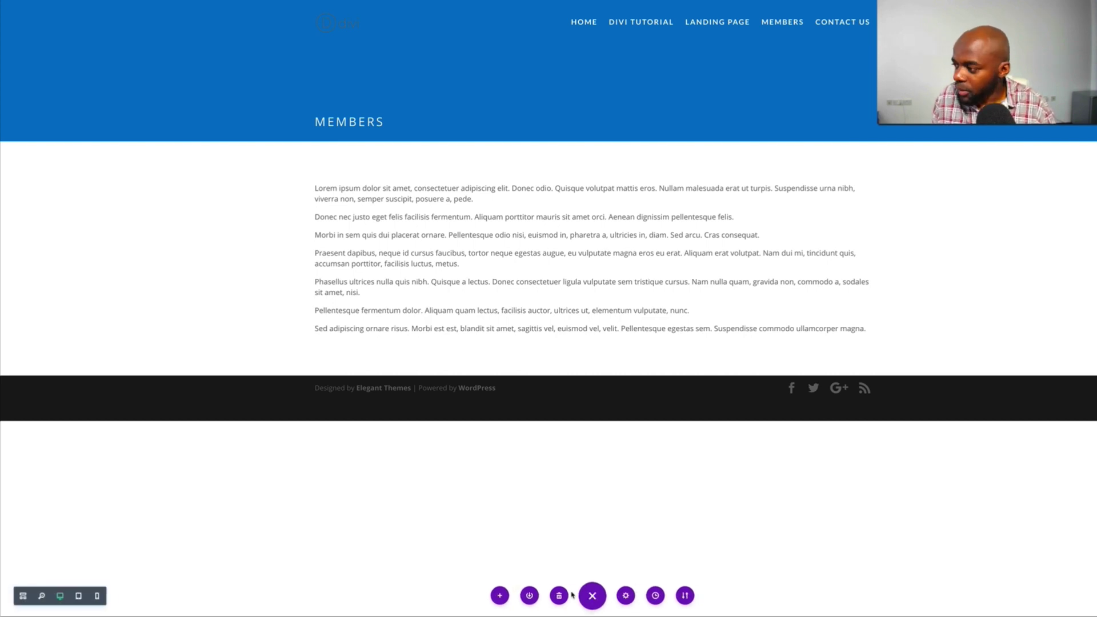
pyautogui.click(571, 595)
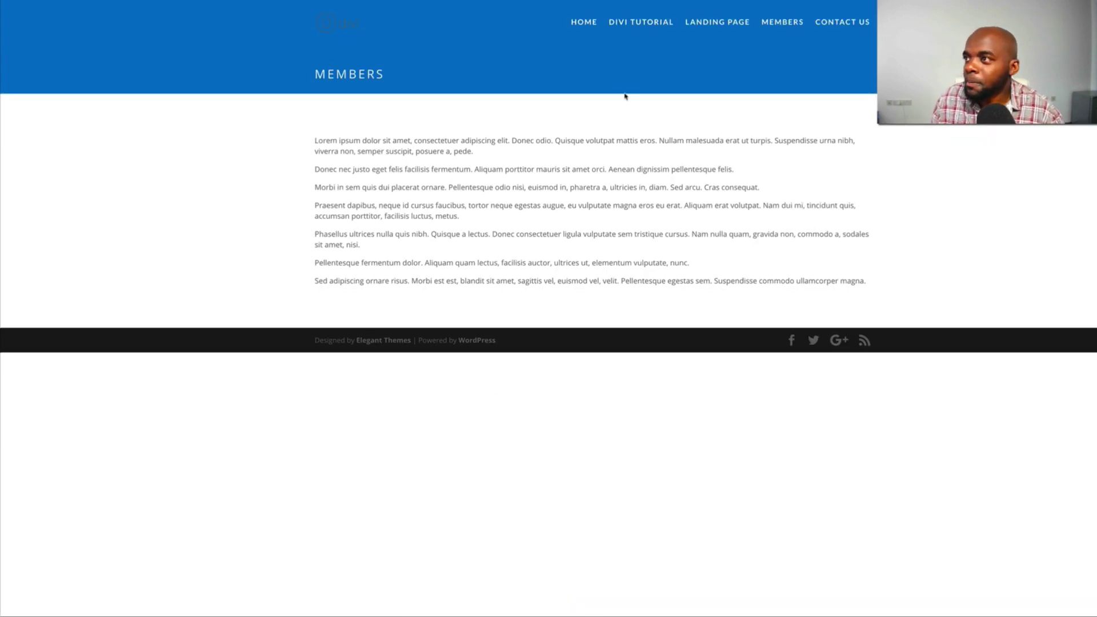
pyautogui.click(662, 23)
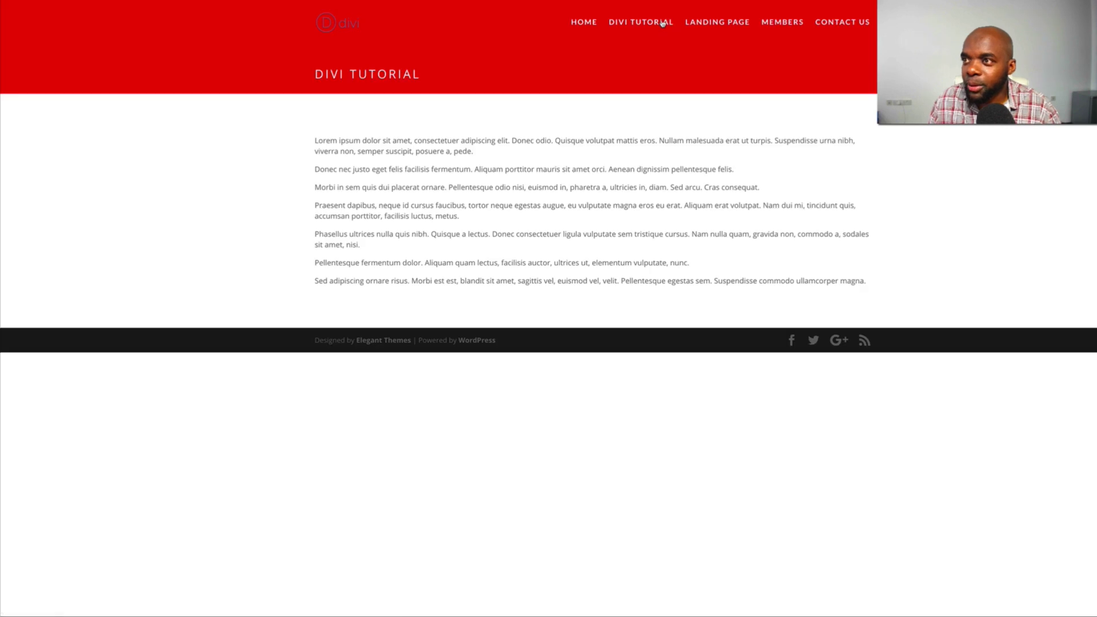
pyautogui.click(779, 25)
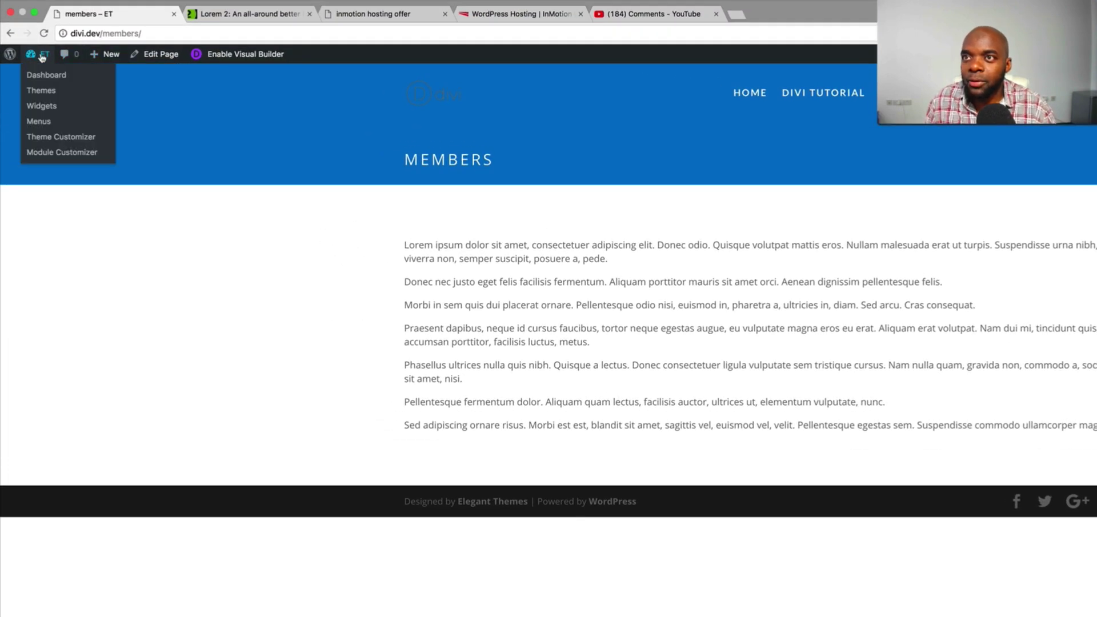
# Open the Typography options under General Settings in the Divi Theme Customizer from the WordPress dashboard
pyautogui.click(44, 74)
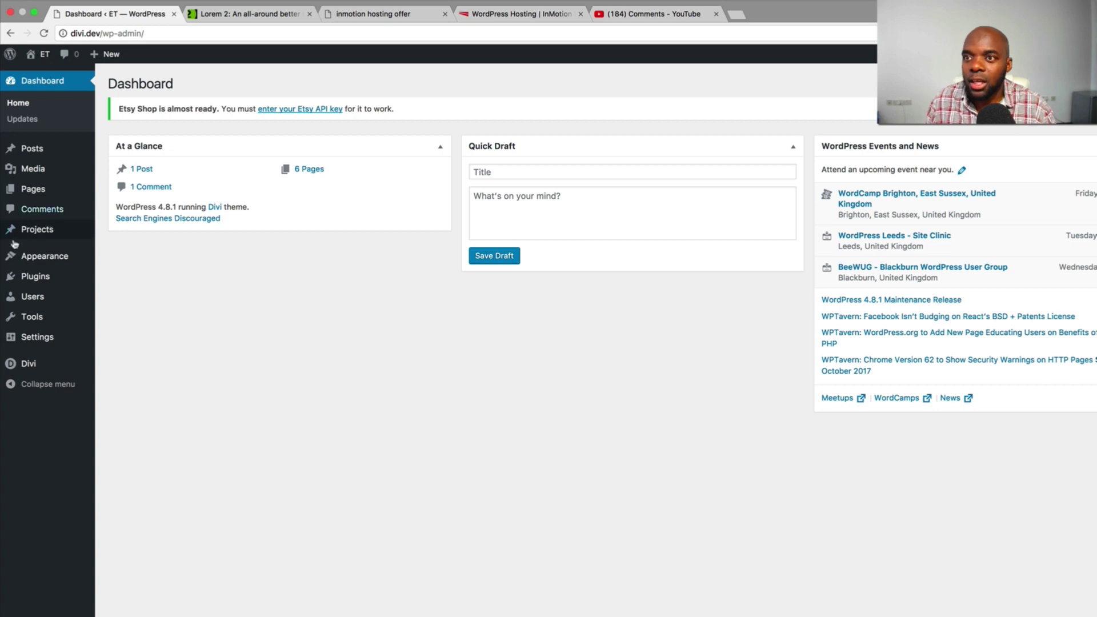
pyautogui.moveTo(28, 364)
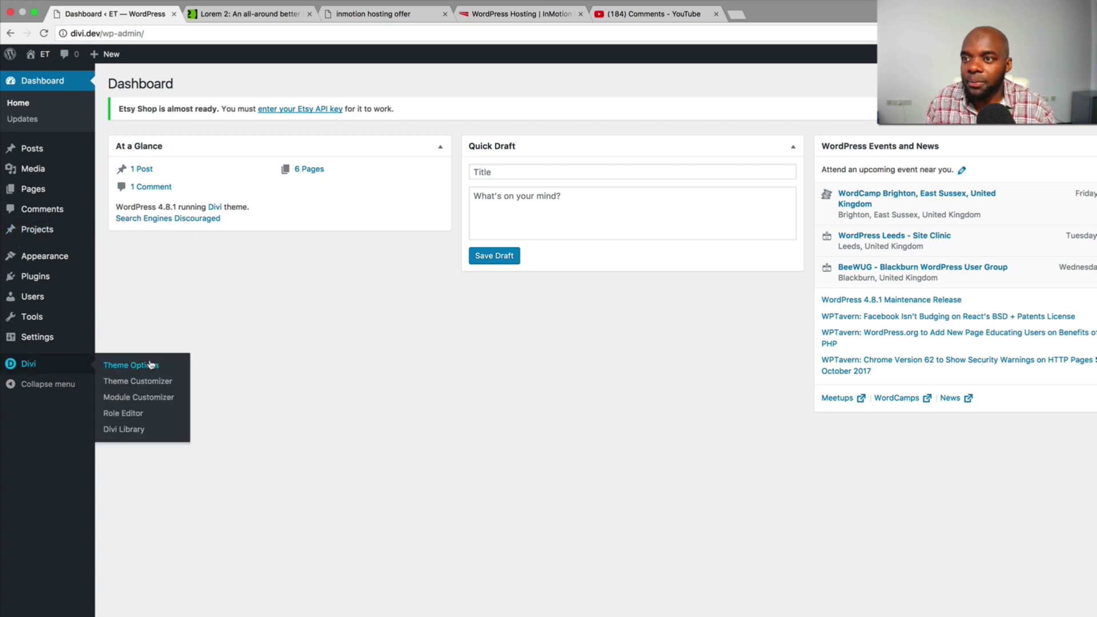
pyautogui.click(153, 383)
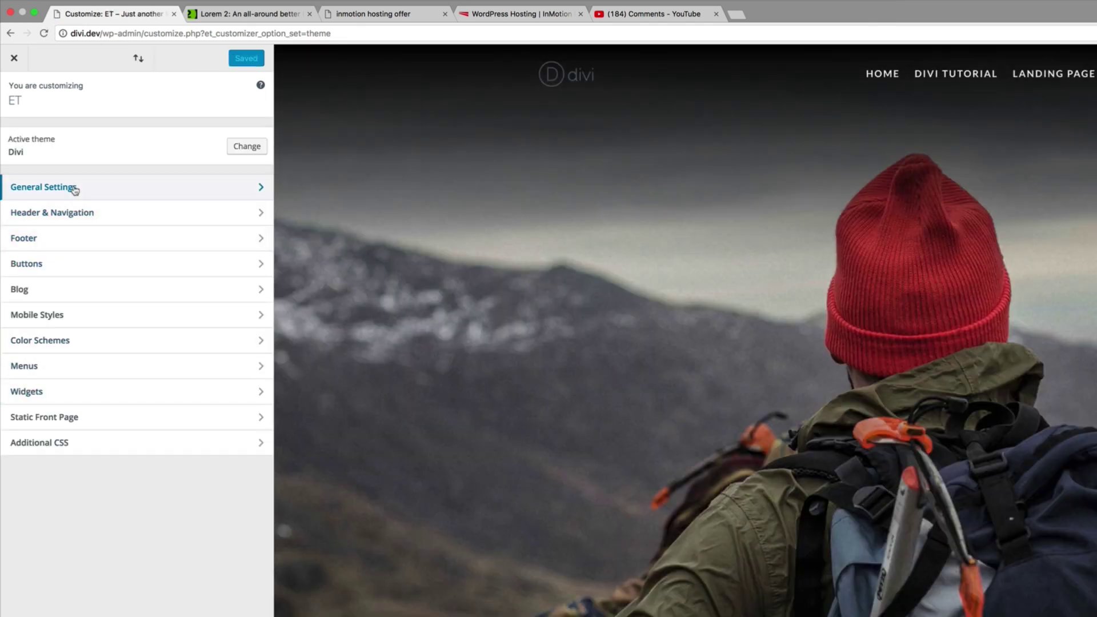
pyautogui.click(74, 188)
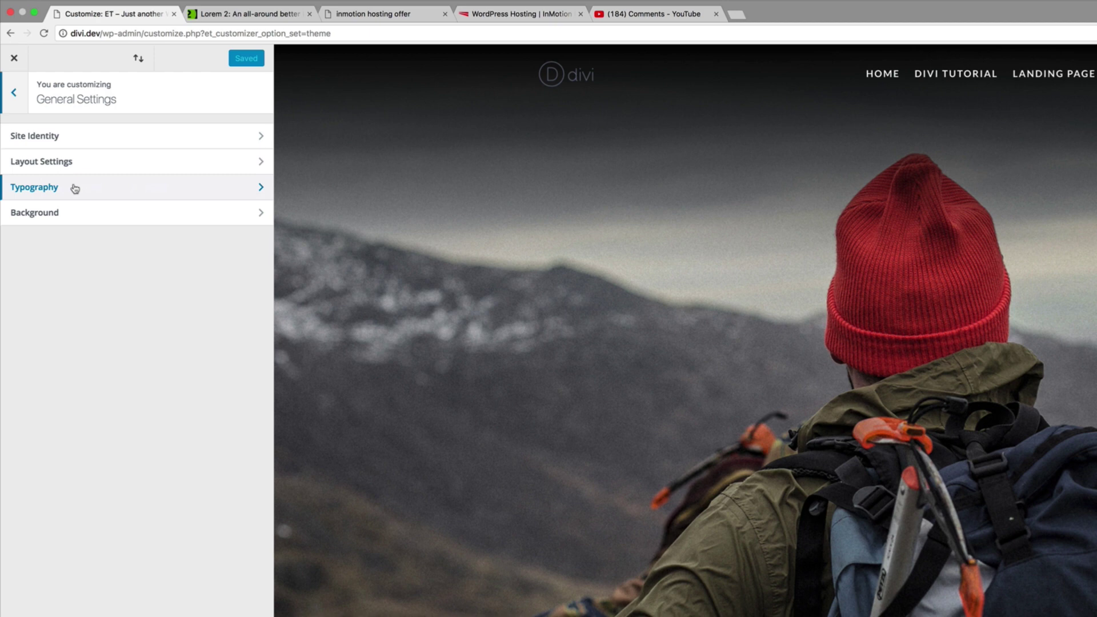
pyautogui.click(57, 190)
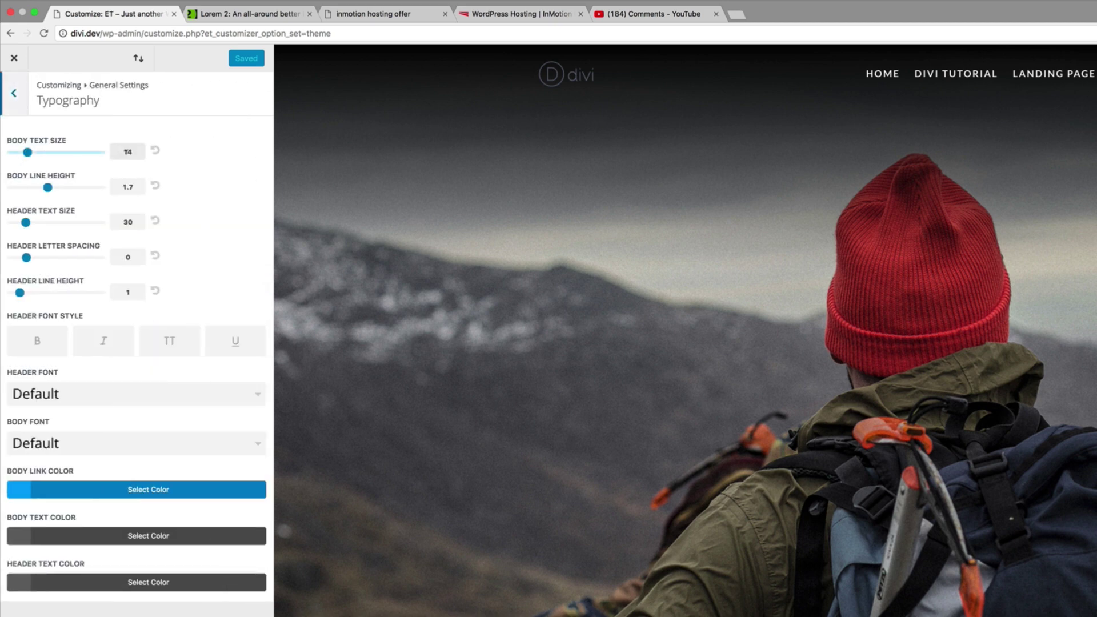
# Set the body text size to 16, the body line height to 1.8 and the header letter spacing to 2
pyautogui.moveTo(30, 154); pyautogui.dragTo(35, 155)
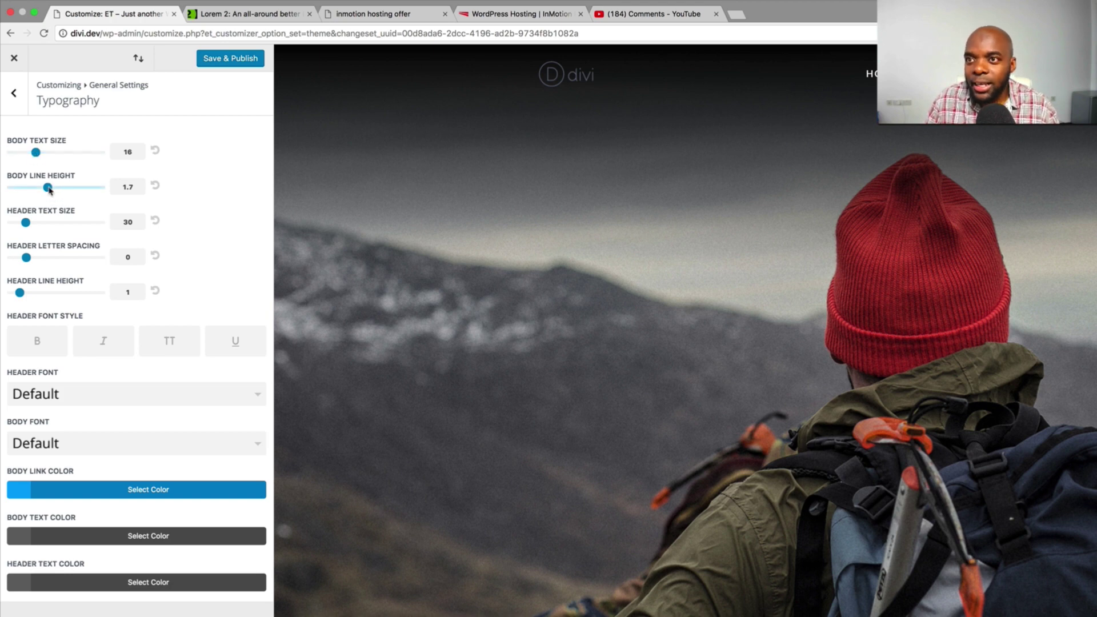
pyautogui.moveTo(49, 190); pyautogui.dragTo(52, 190)
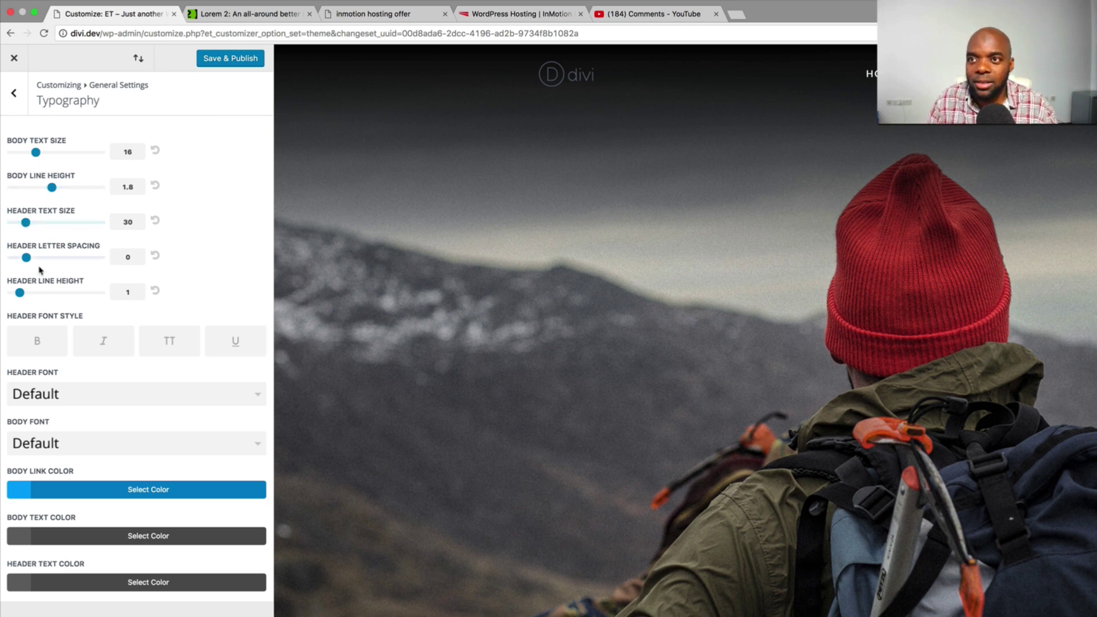
pyautogui.moveTo(26, 259); pyautogui.dragTo(40, 261)
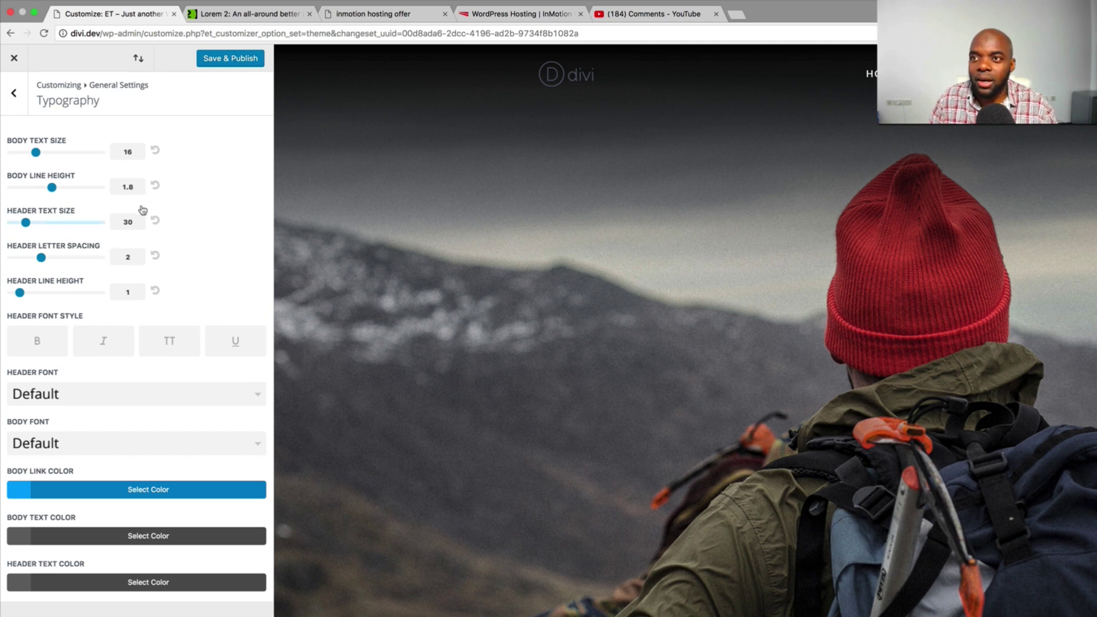
# Look at the color choices for body links, close the picker, and save and publish the typography changes
pyautogui.click(20, 494)
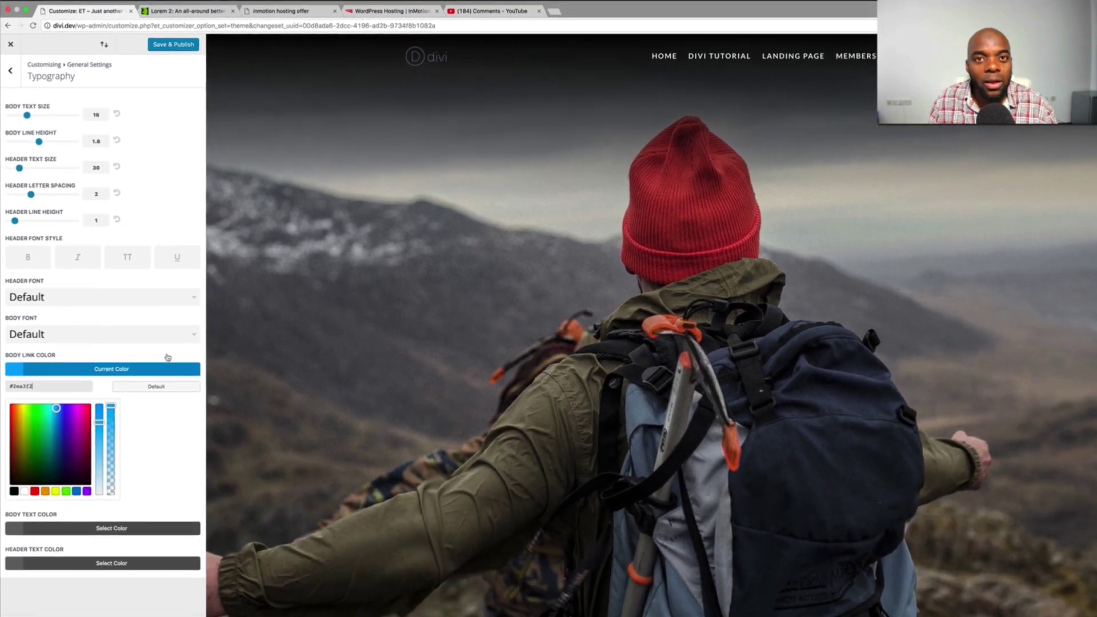
pyautogui.click(189, 411)
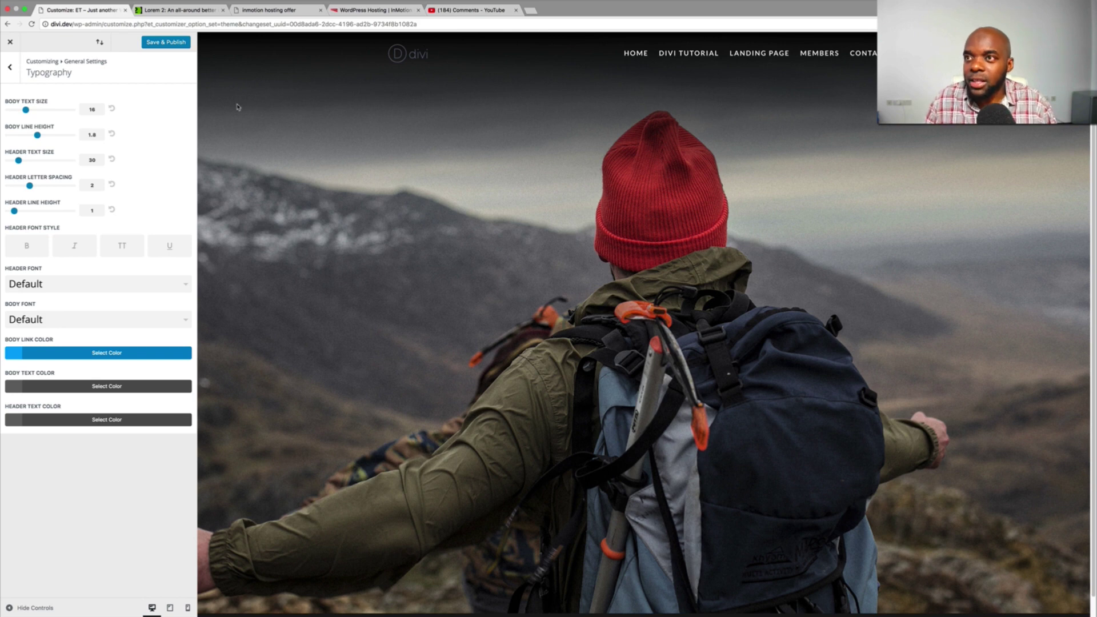
pyautogui.click(179, 45)
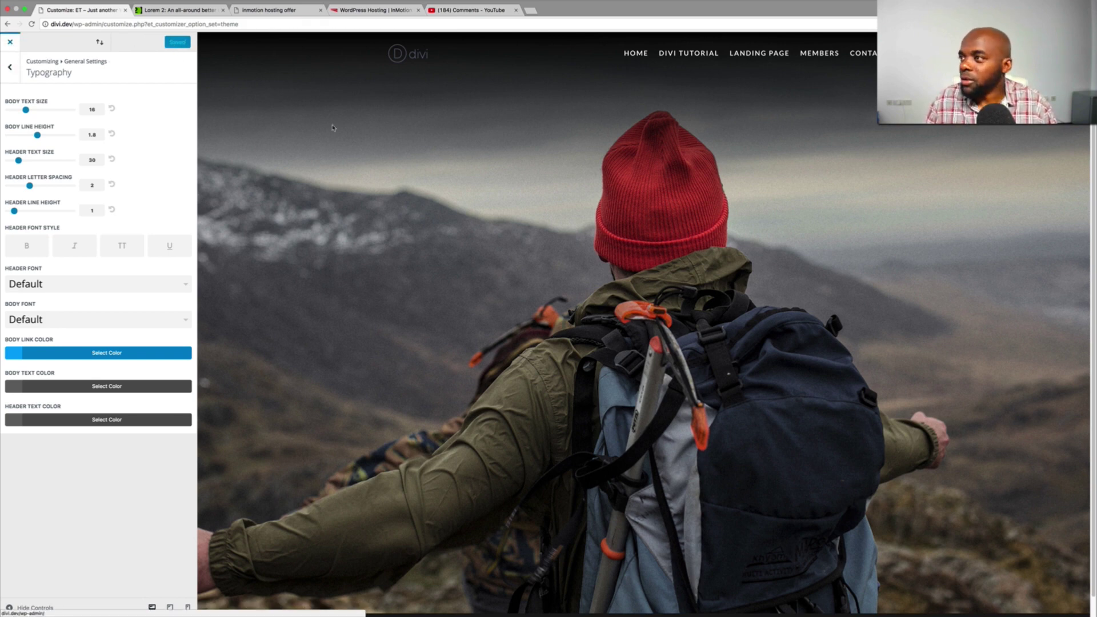
# Leave the Customizer and open the Divi Tutorial page on the live site to check the new typography
pyautogui.click(9, 41)
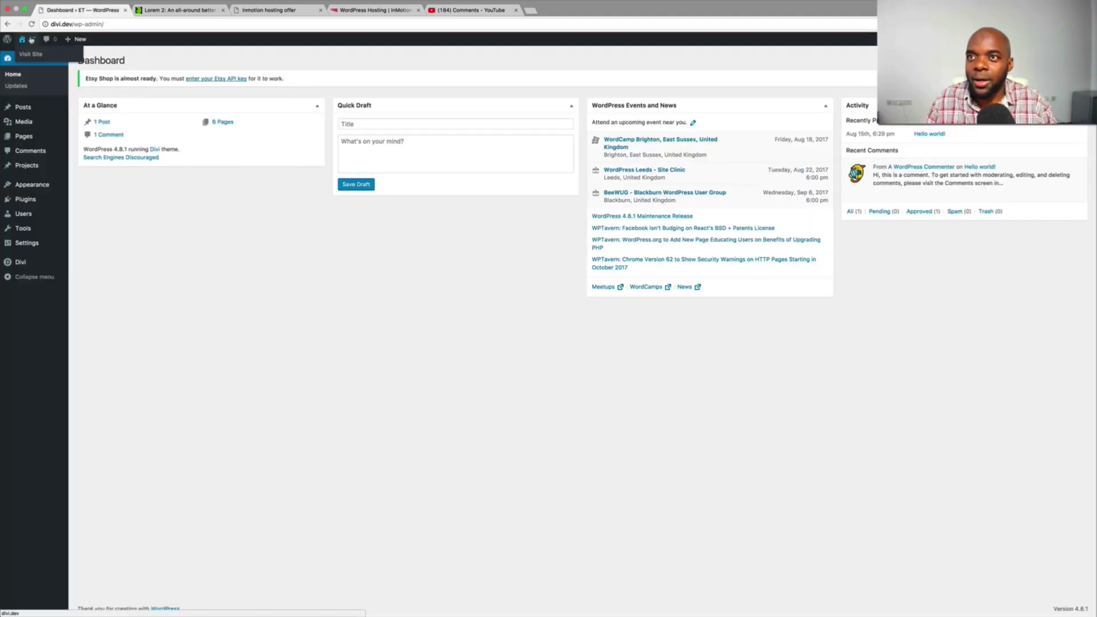
pyautogui.click(27, 55)
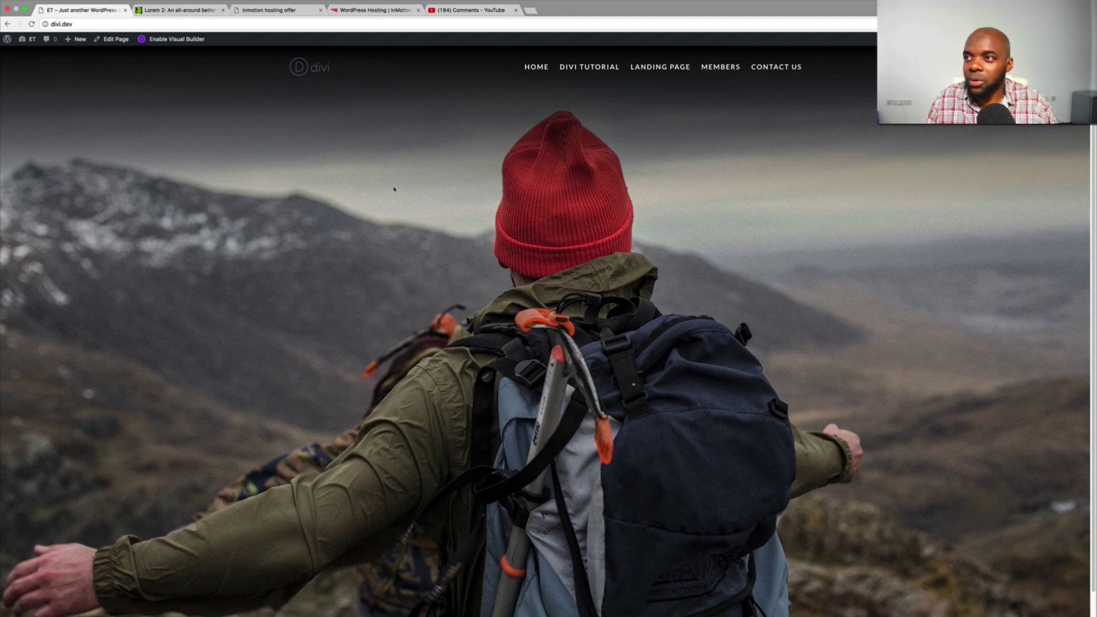
pyautogui.scroll(-1, 344, 272)
pyautogui.scroll(1, 344, 272)
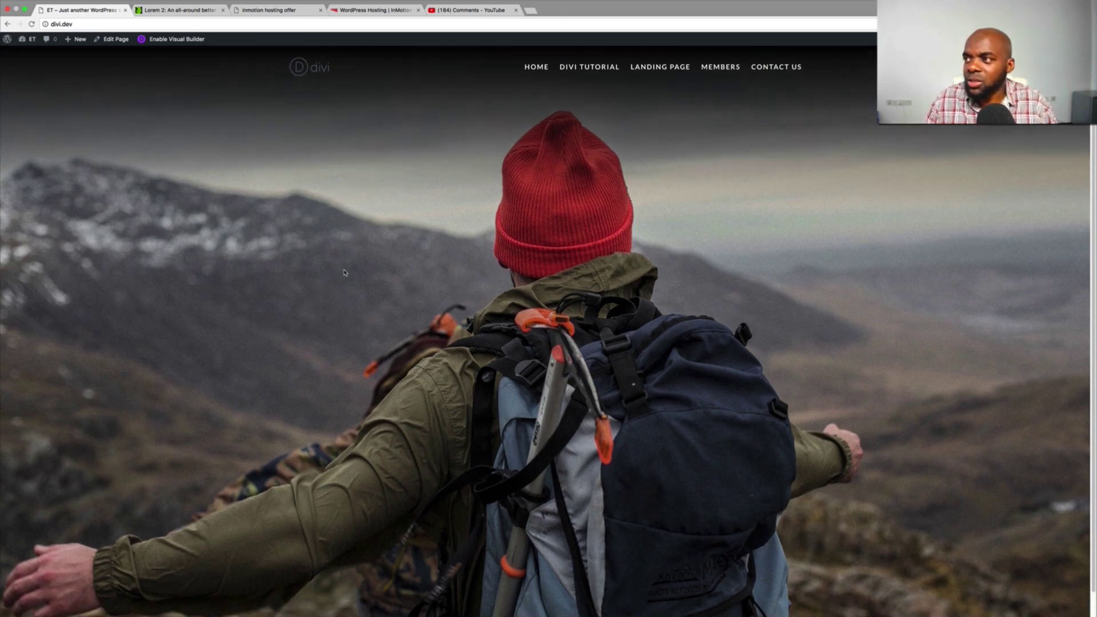
pyautogui.click(582, 70)
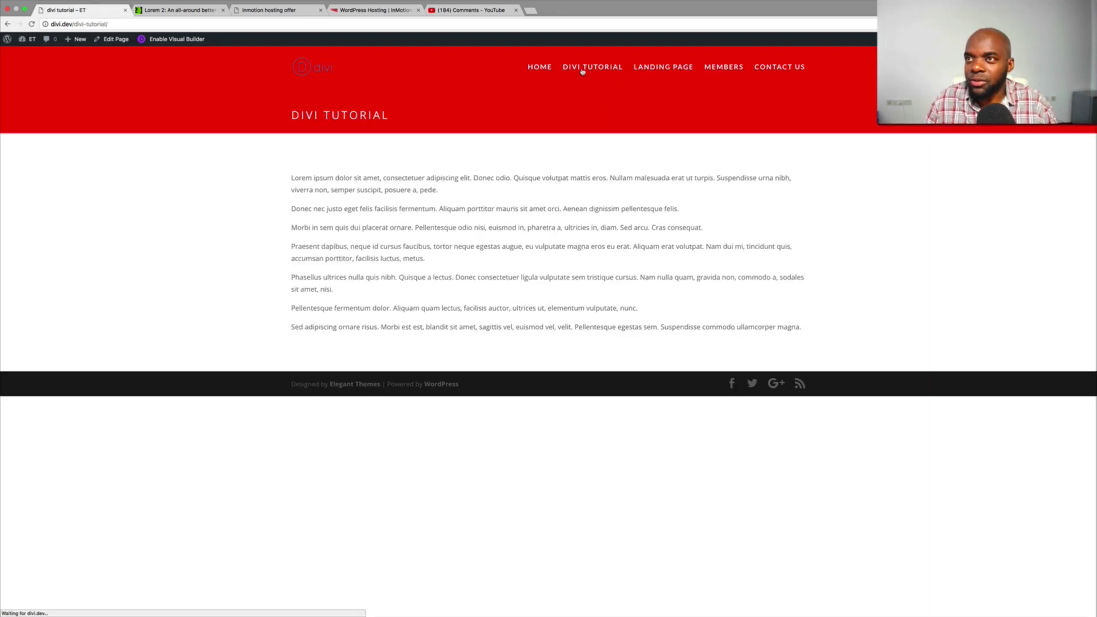